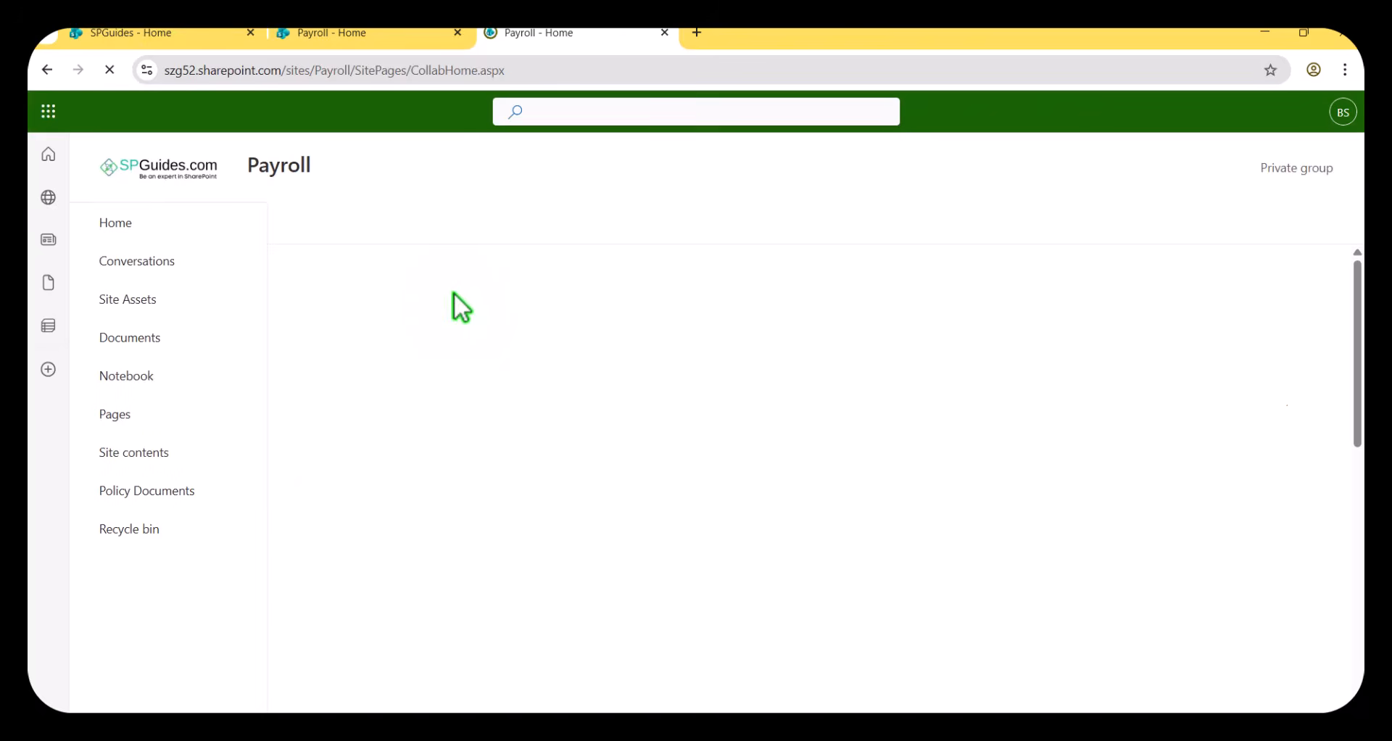
Review the Policy Status column's choices and default value in the Policy Documents library, leaving the column unedited.
click(183, 493)
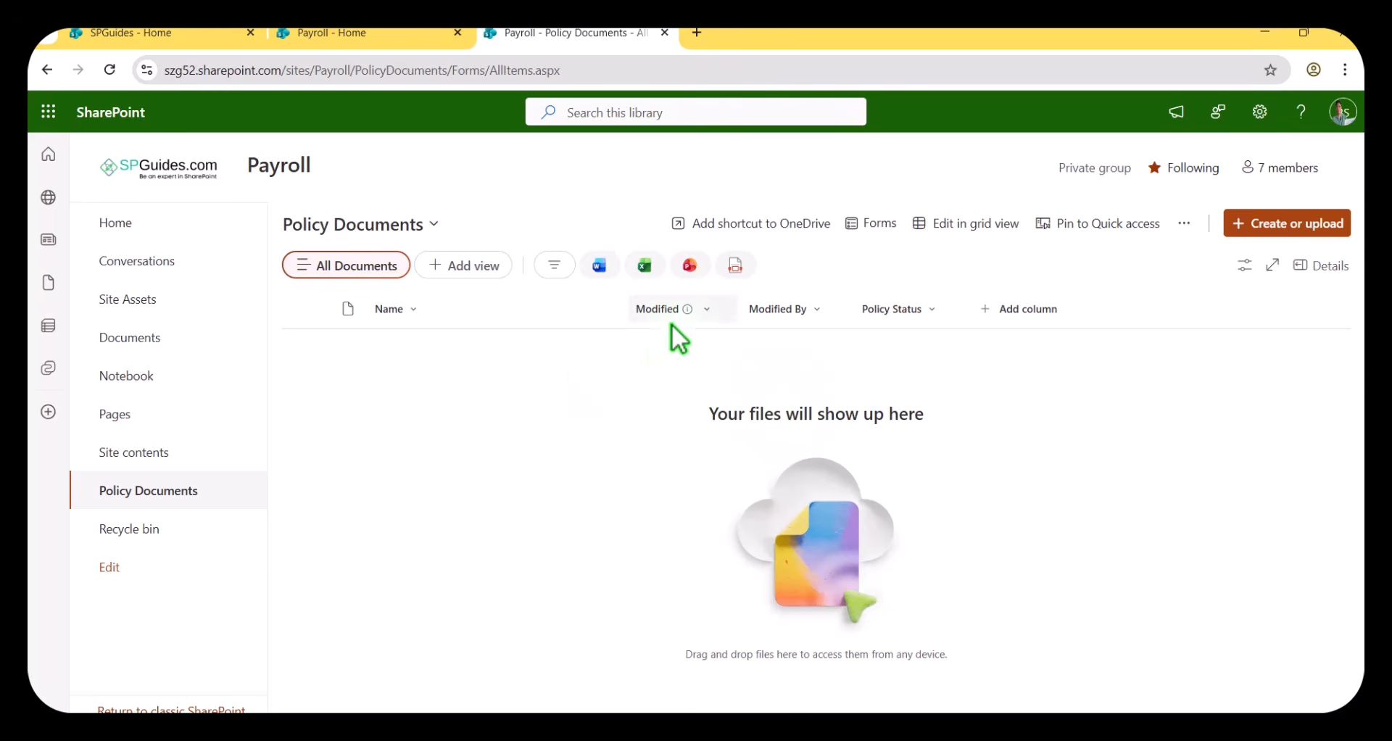
click(933, 317)
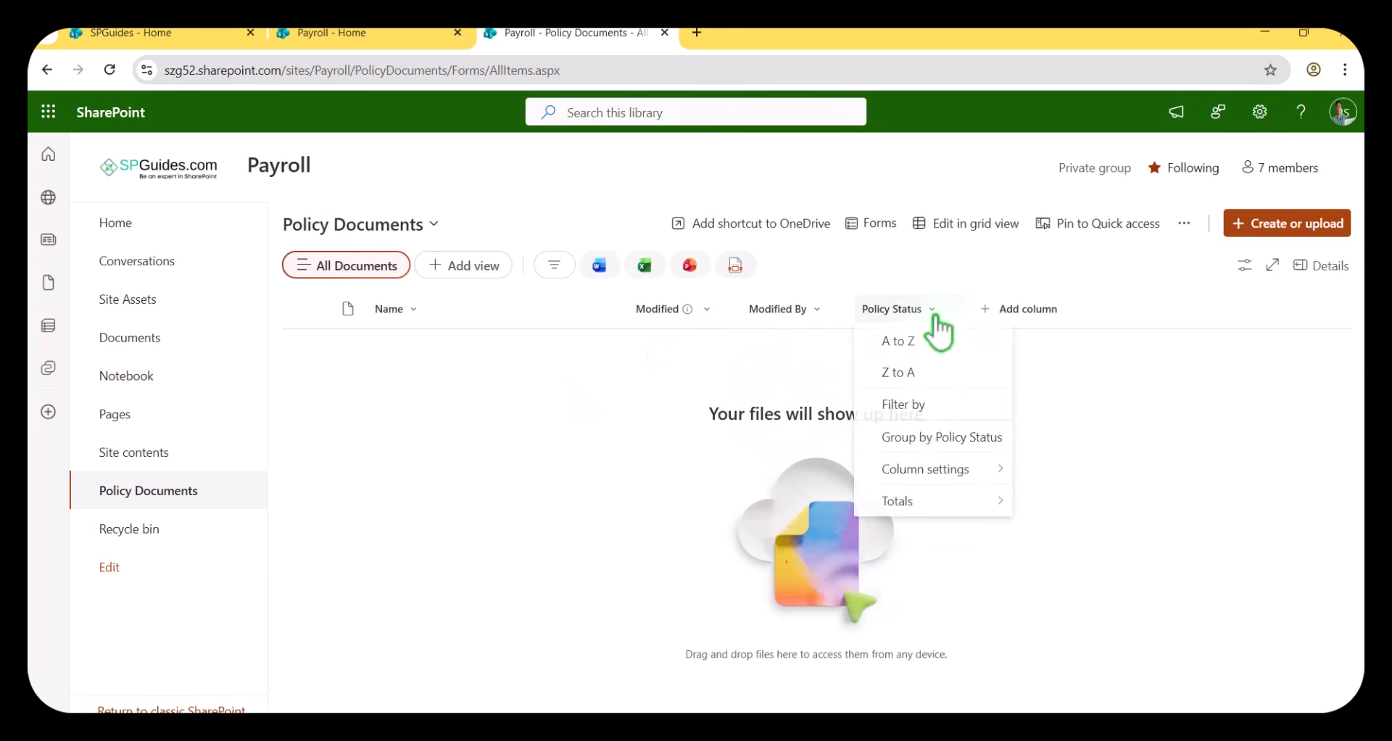
mouse_move(923, 471)
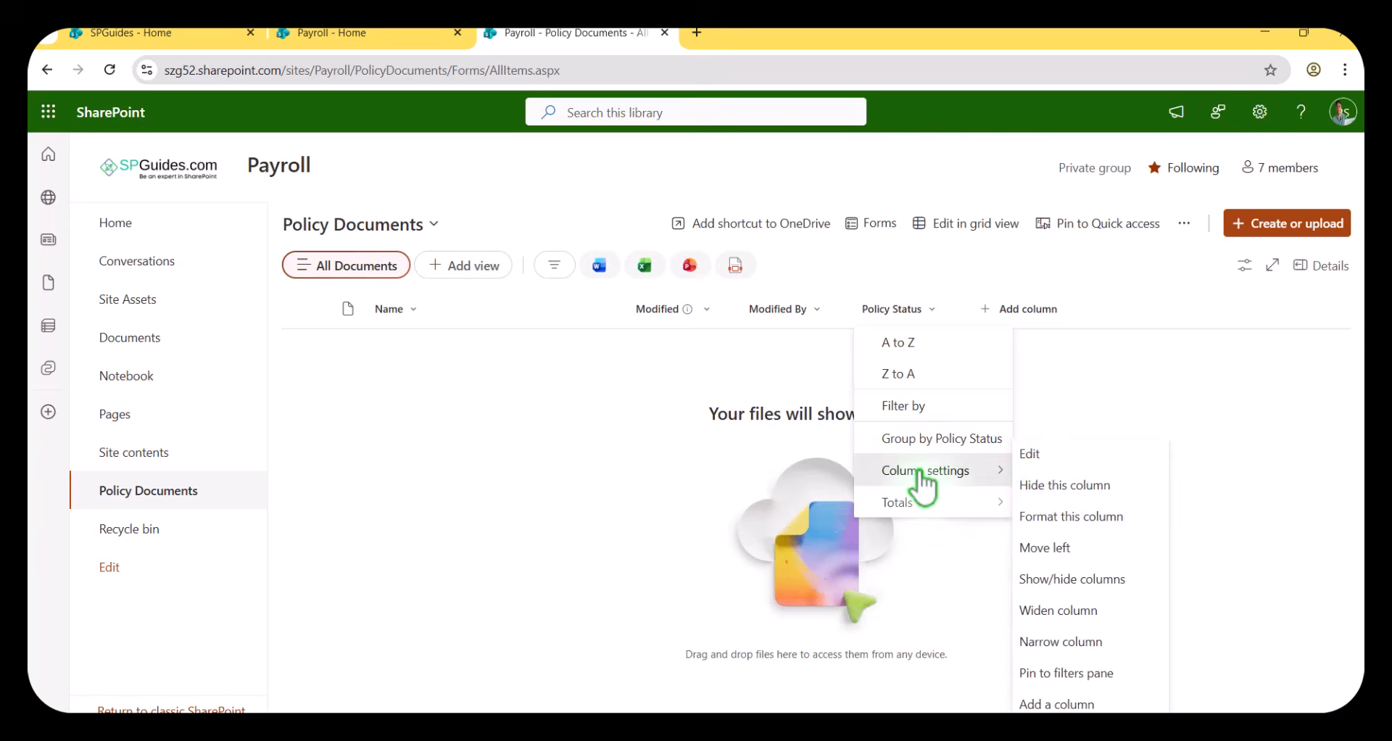
click(1038, 451)
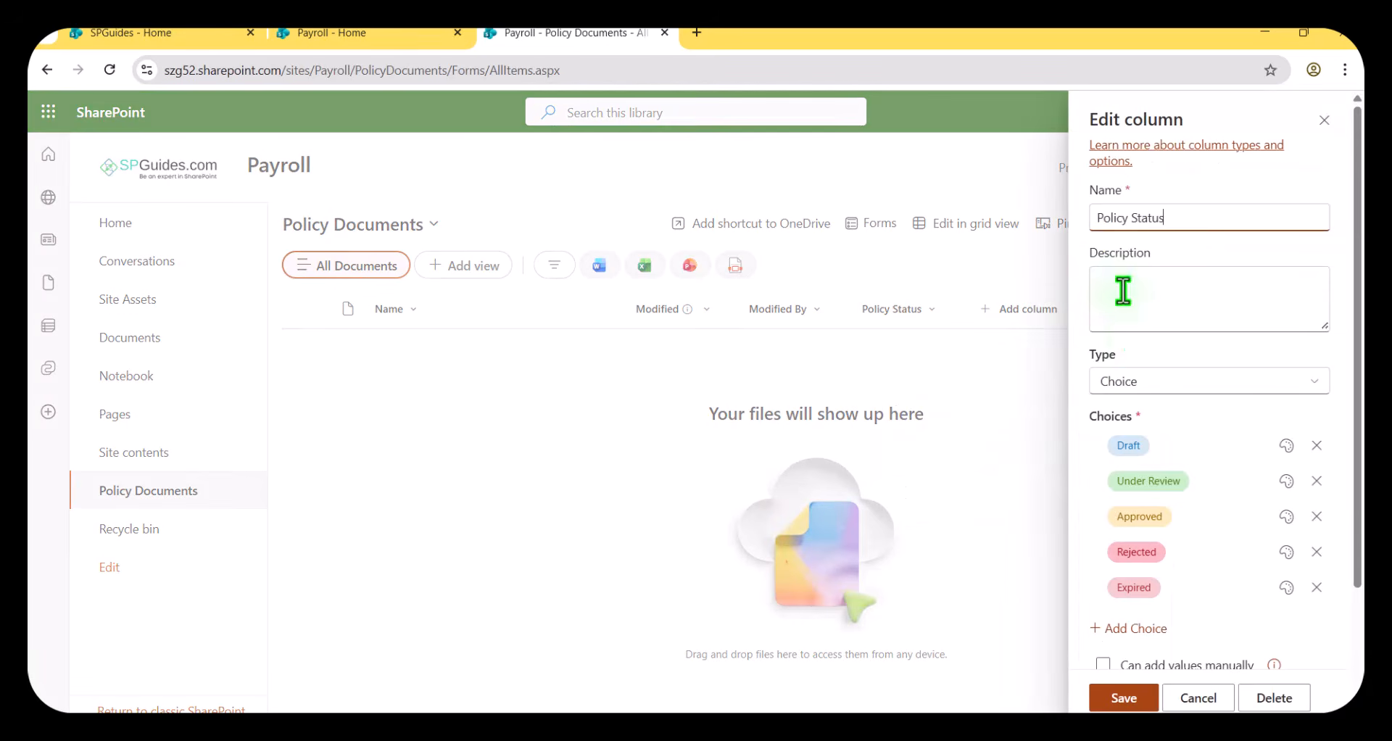
scroll(1153, 319, down, 3)
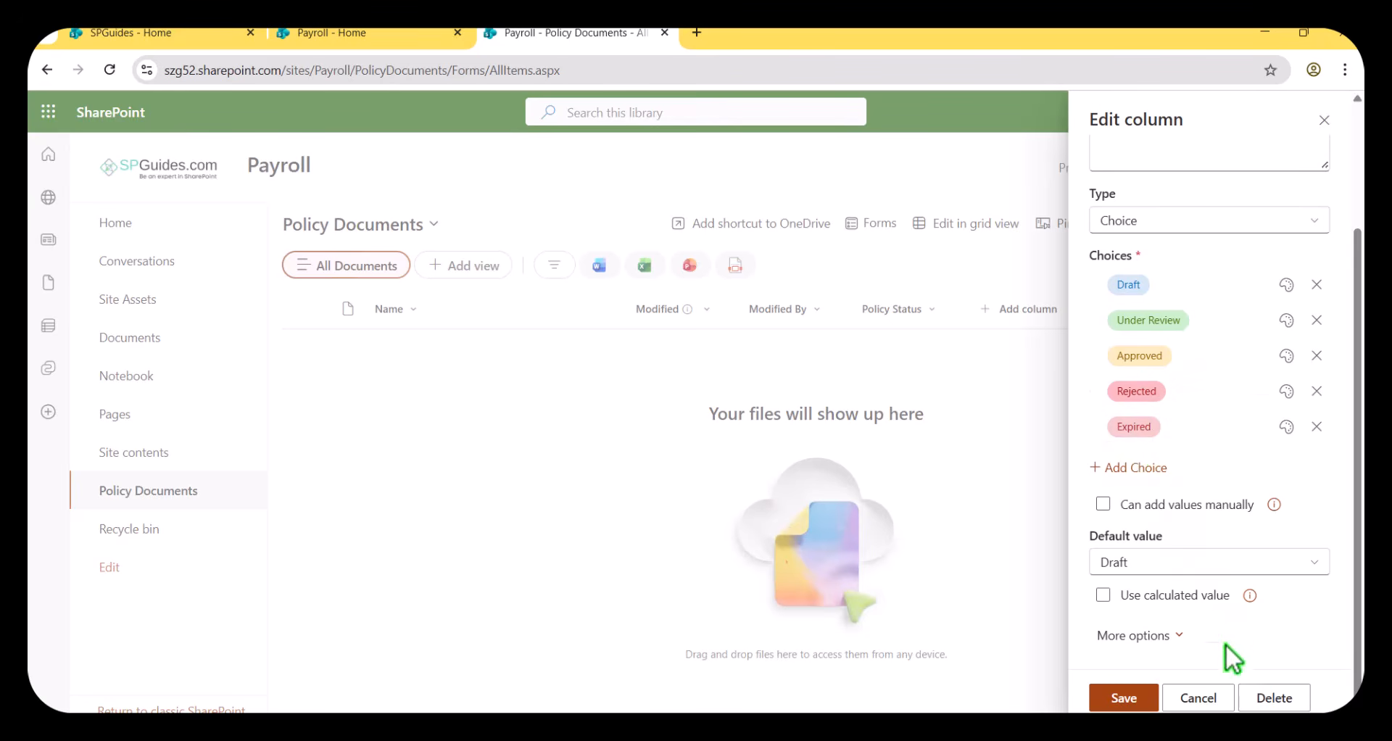
click(1199, 697)
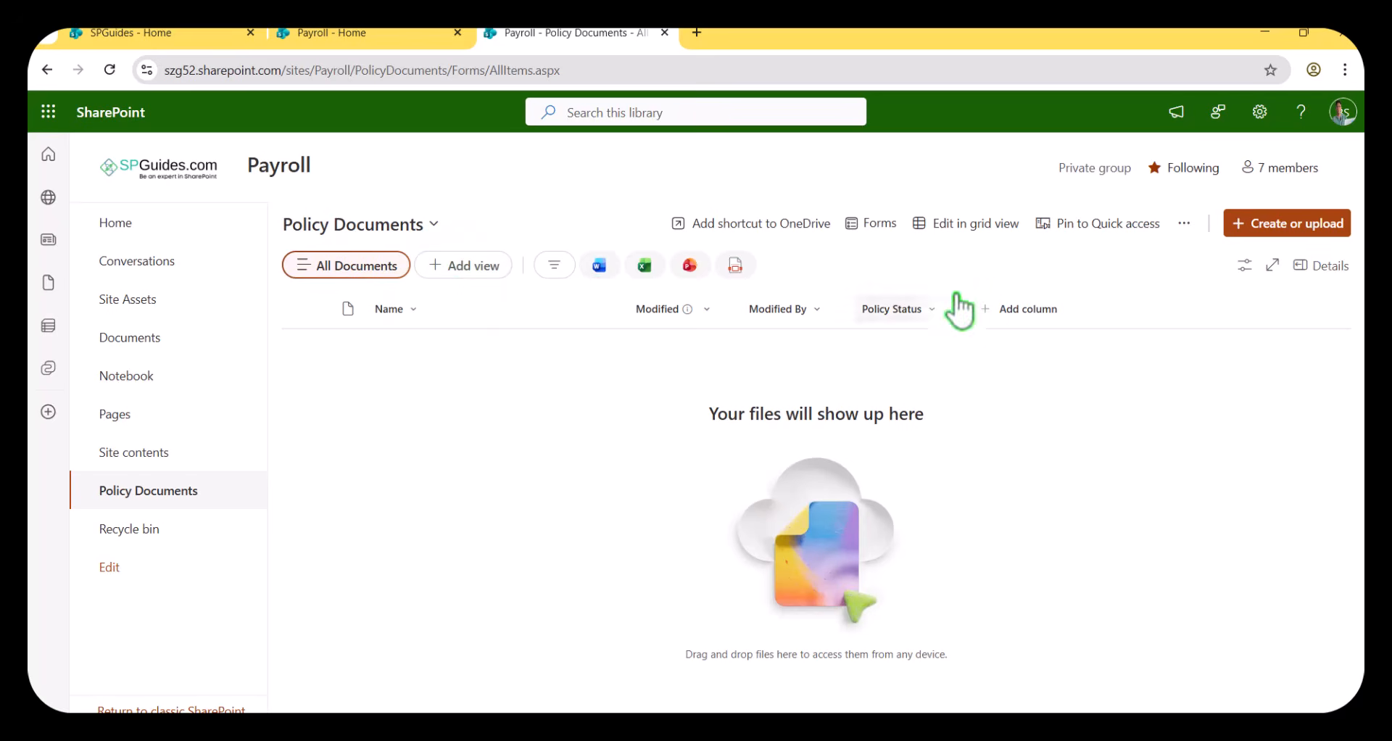
Start a new document library on the Payroll site, using the existing Policy Documents library as its template.
click(164, 228)
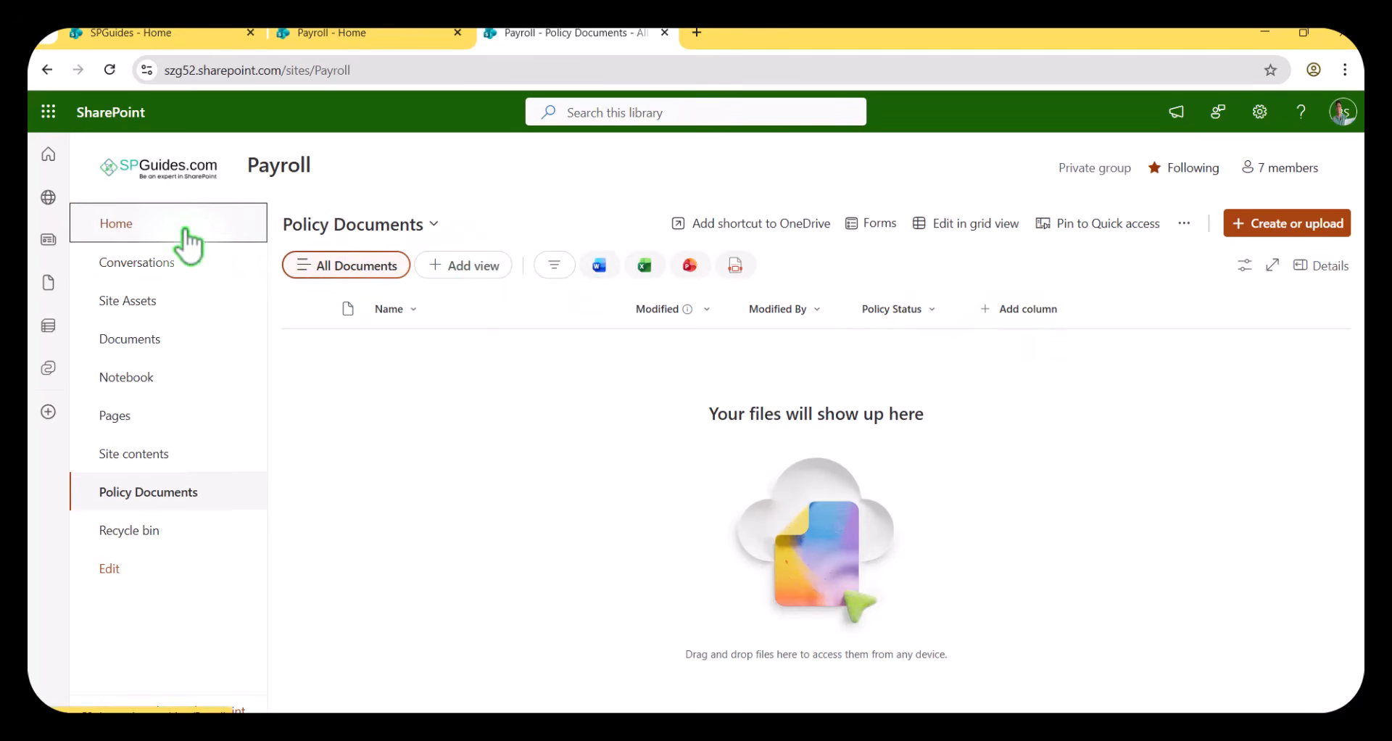
click(363, 236)
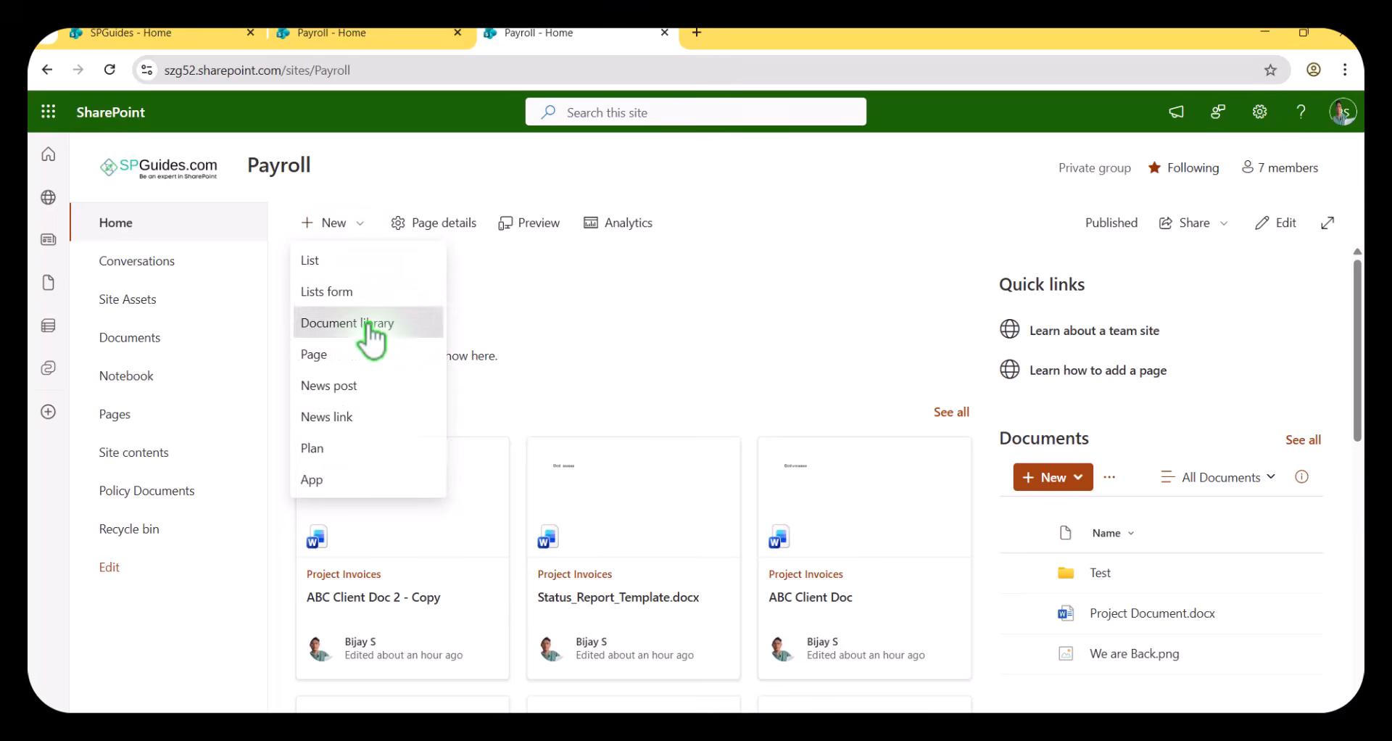
click(371, 322)
click(370, 257)
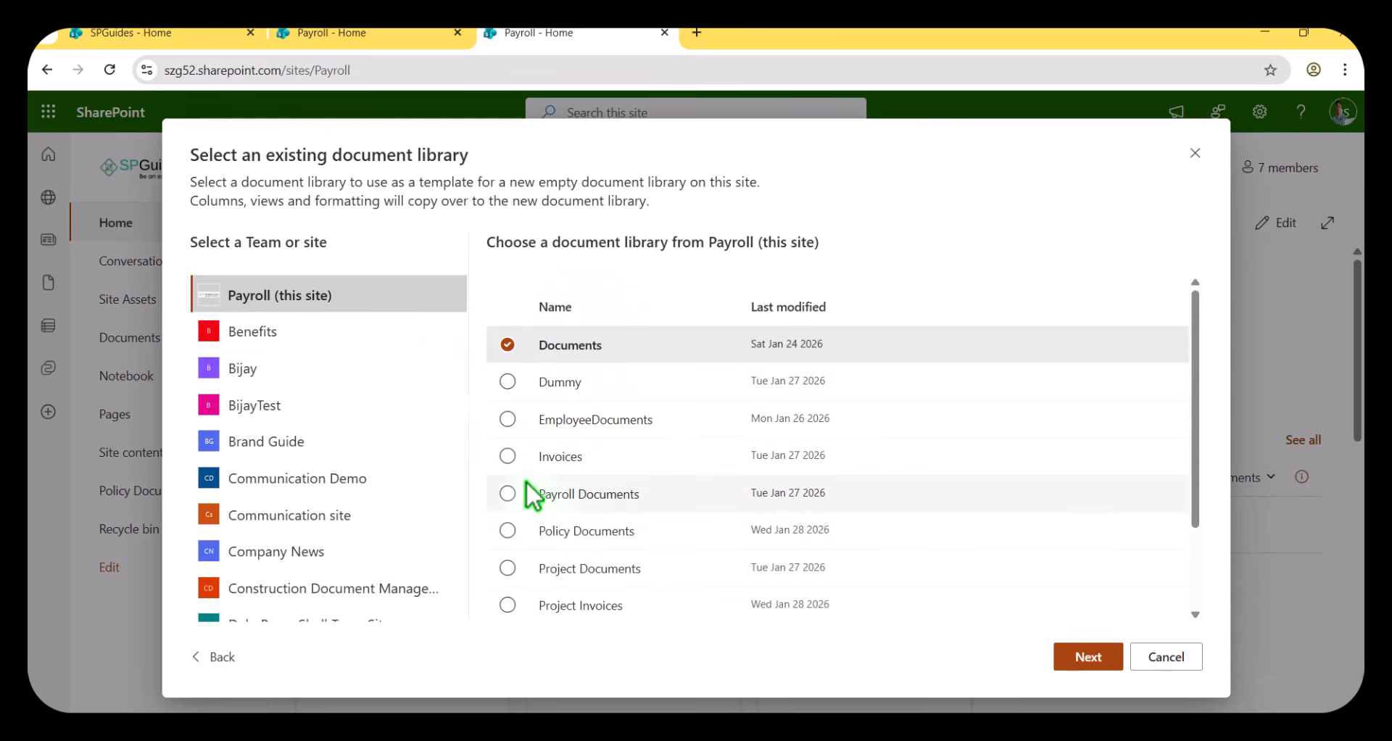
scroll(540, 486, down, 2)
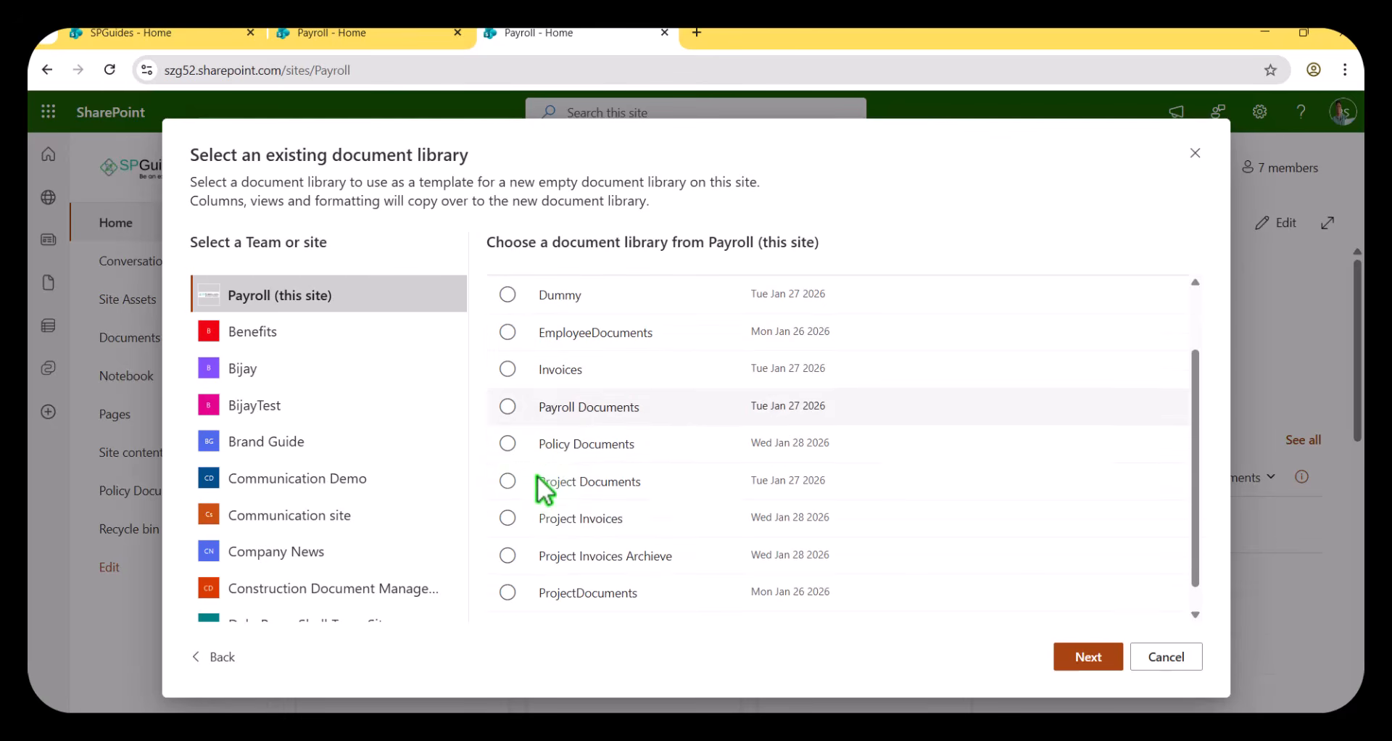
click(508, 444)
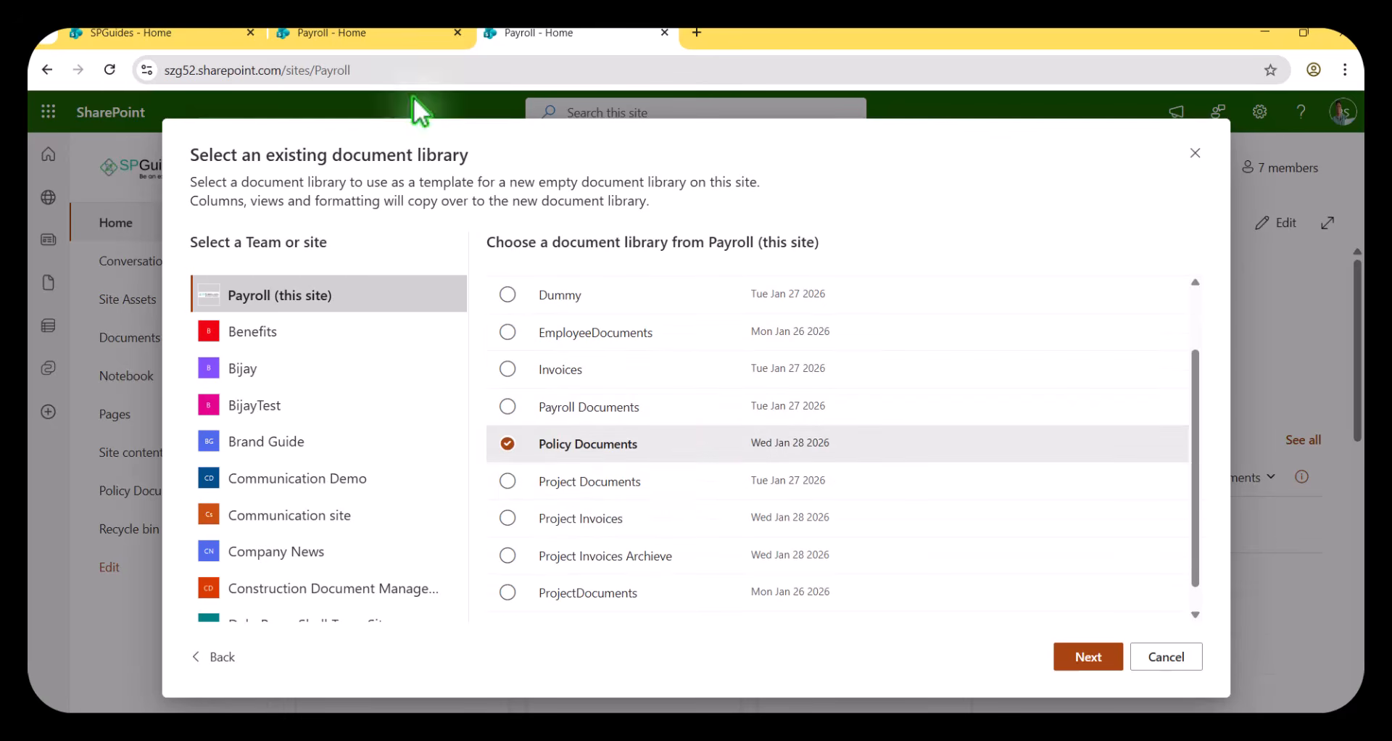
click(399, 40)
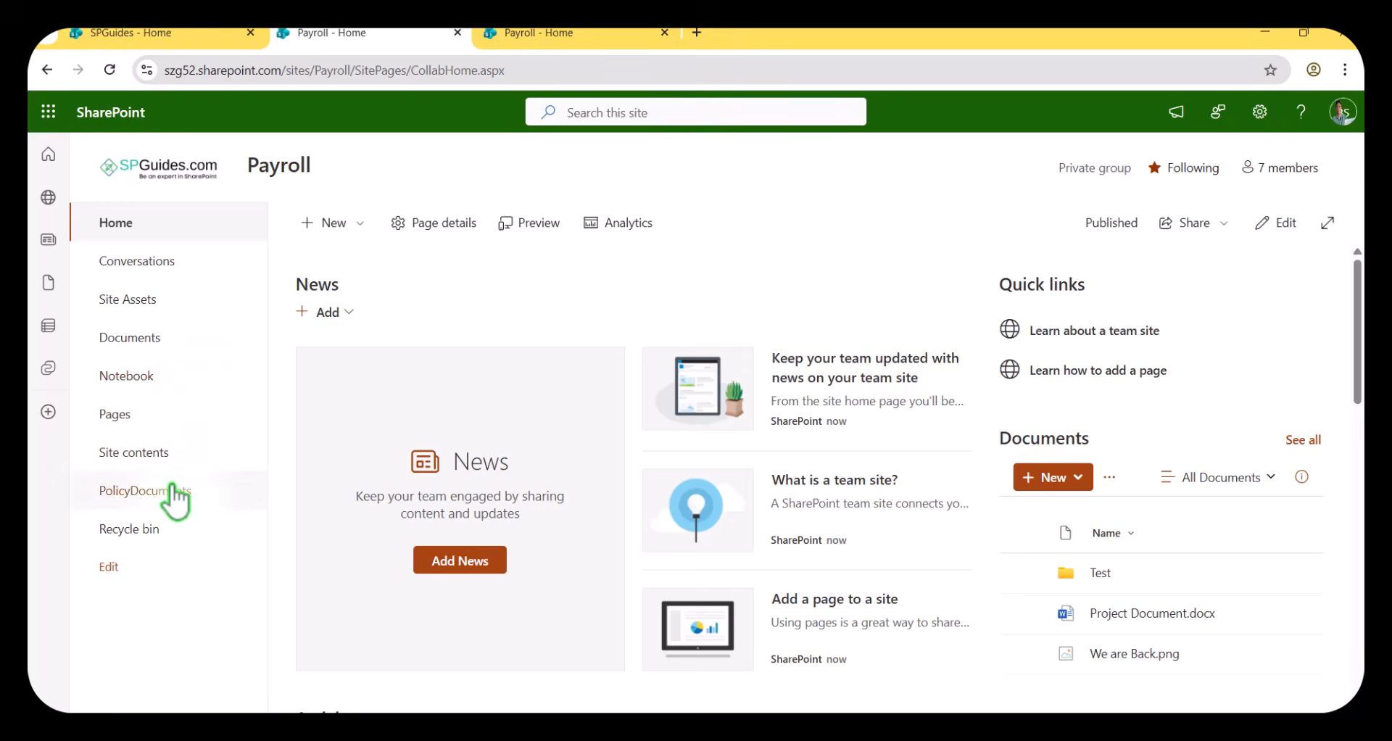
click(631, 33)
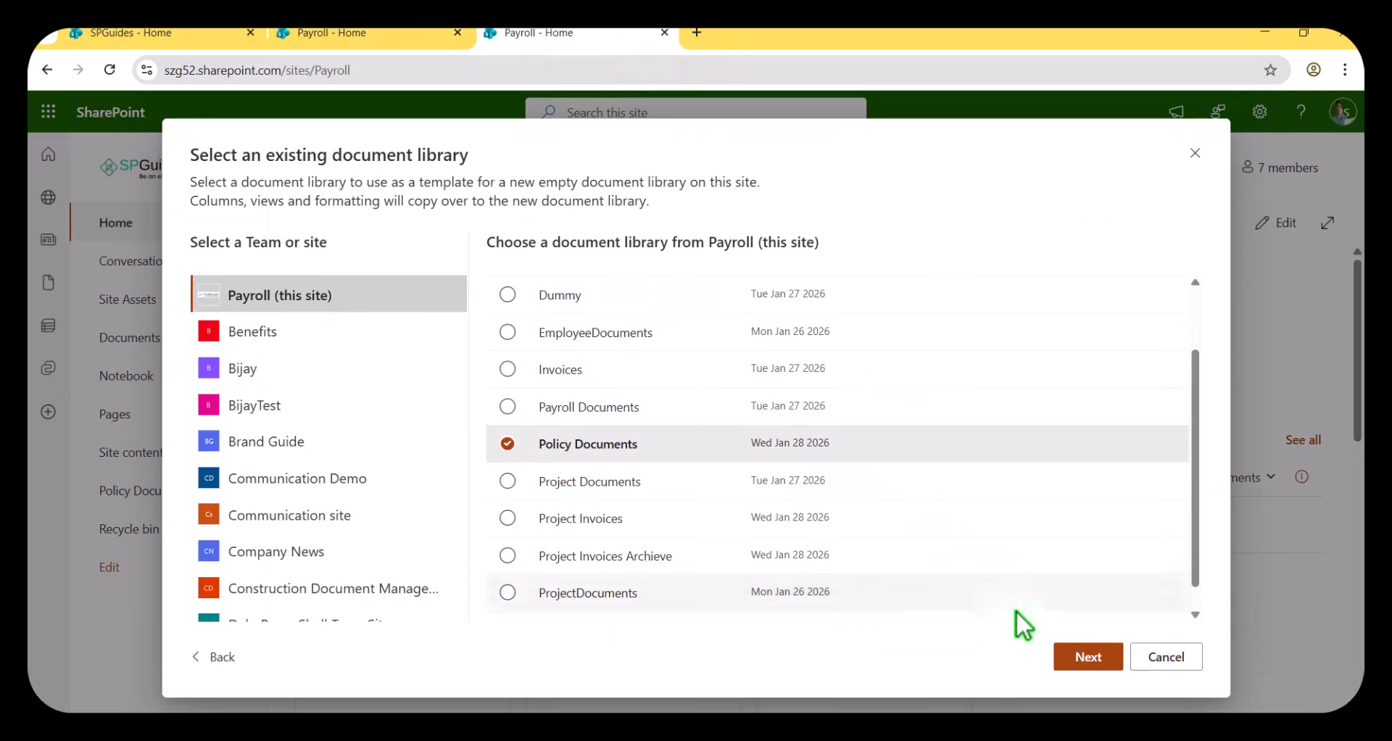
click(1072, 658)
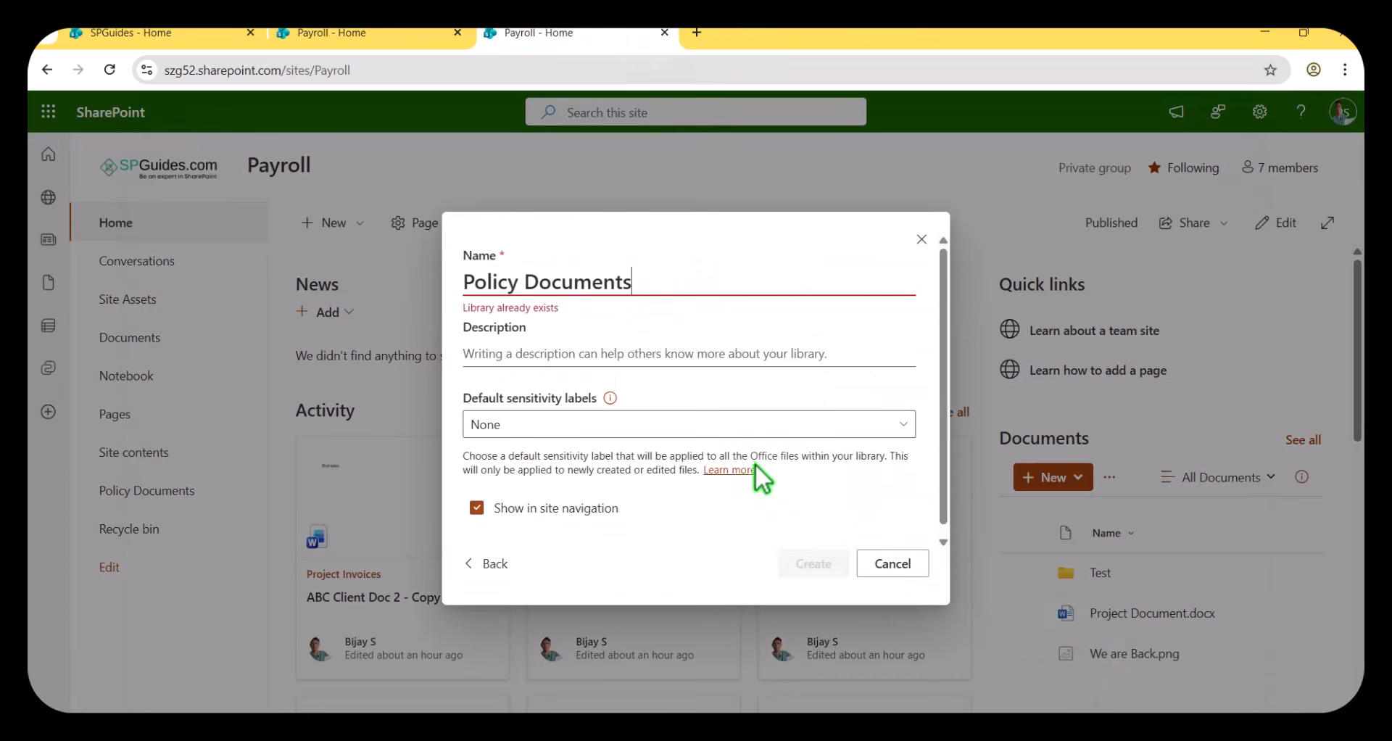
Name the new library PolicyDocumentsArchive and create it.
click(521, 282)
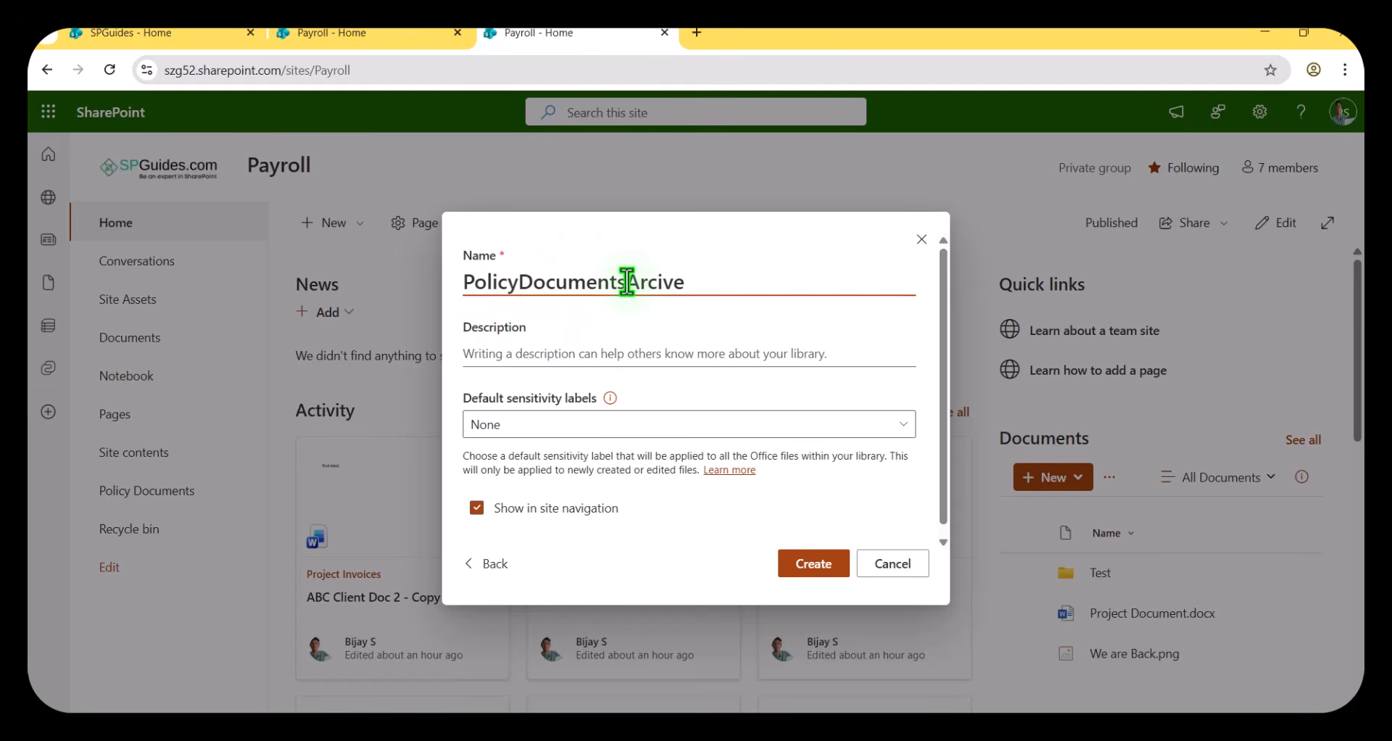
drag(626, 281, 708, 281)
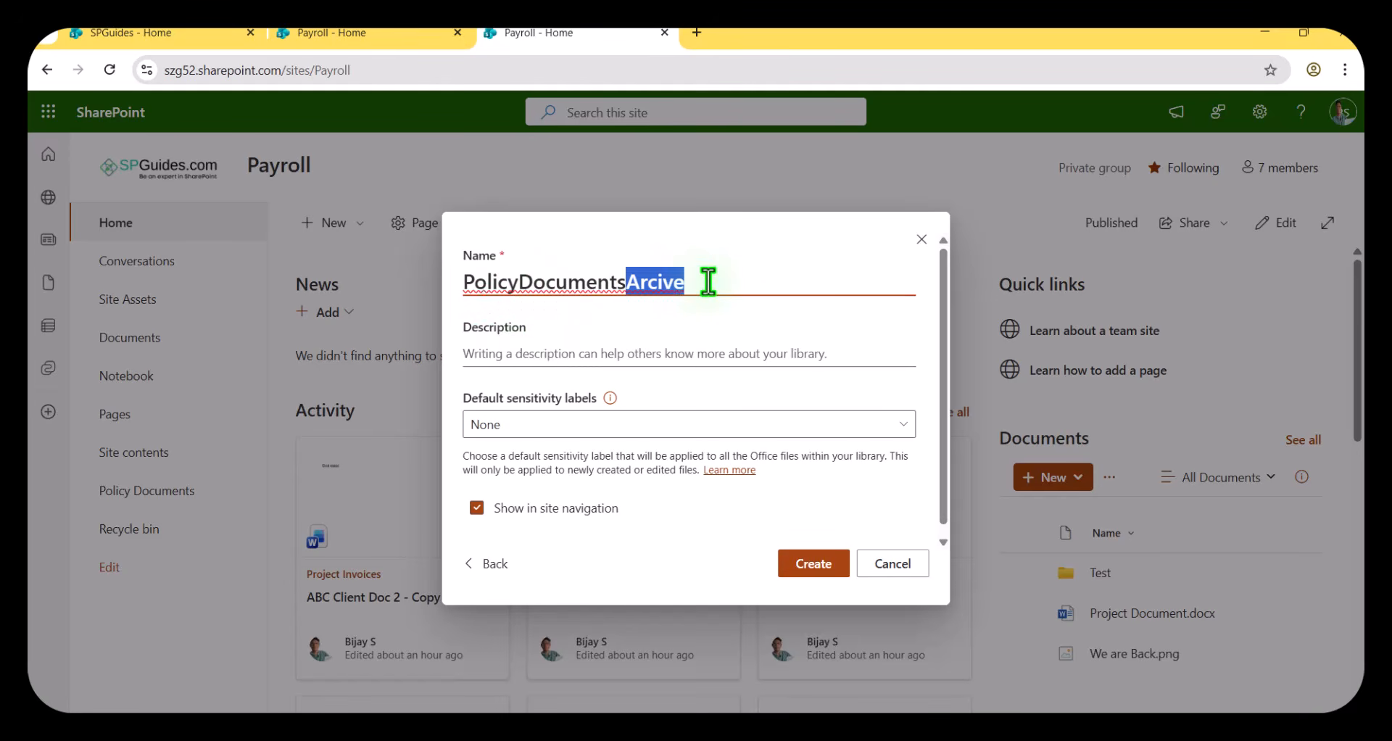
text(Archive)
click(822, 563)
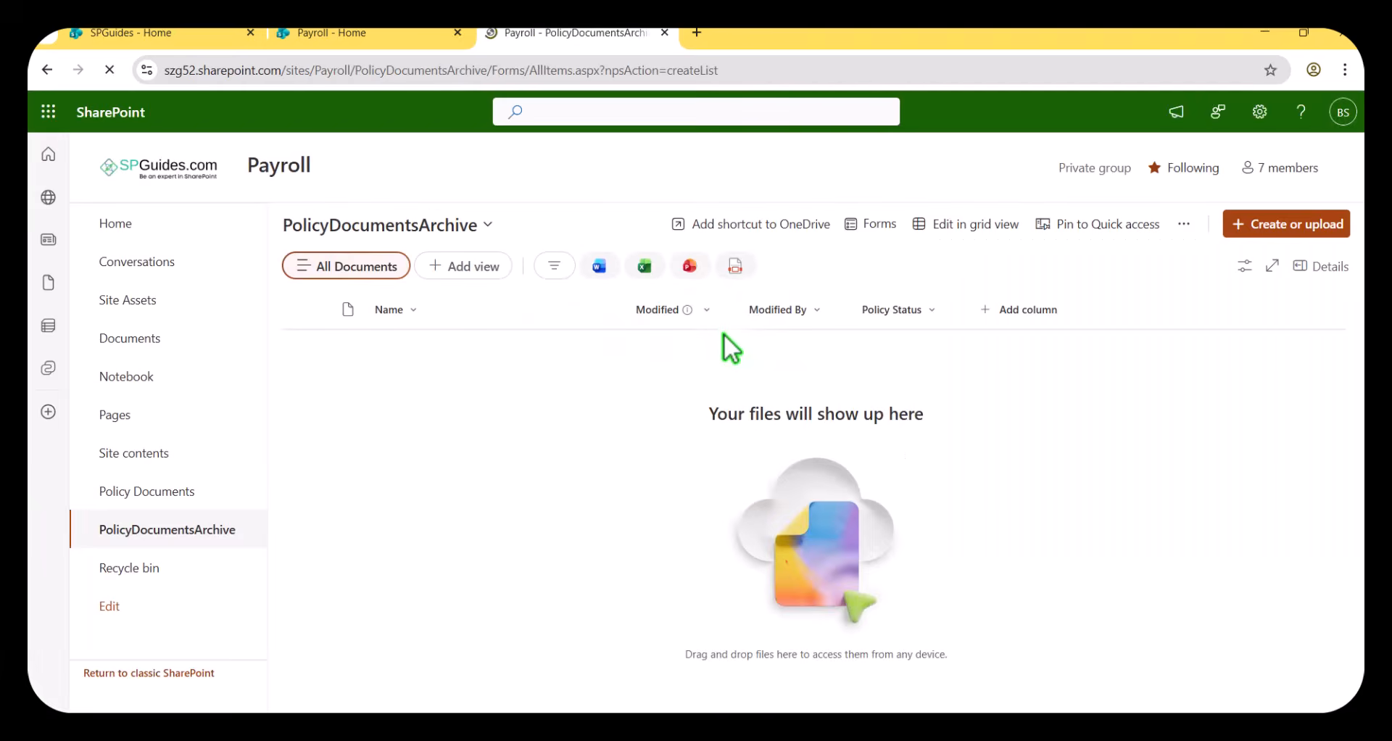
Rename the new archive library as Policy Documents Archive in its library settings and save.
click(1259, 111)
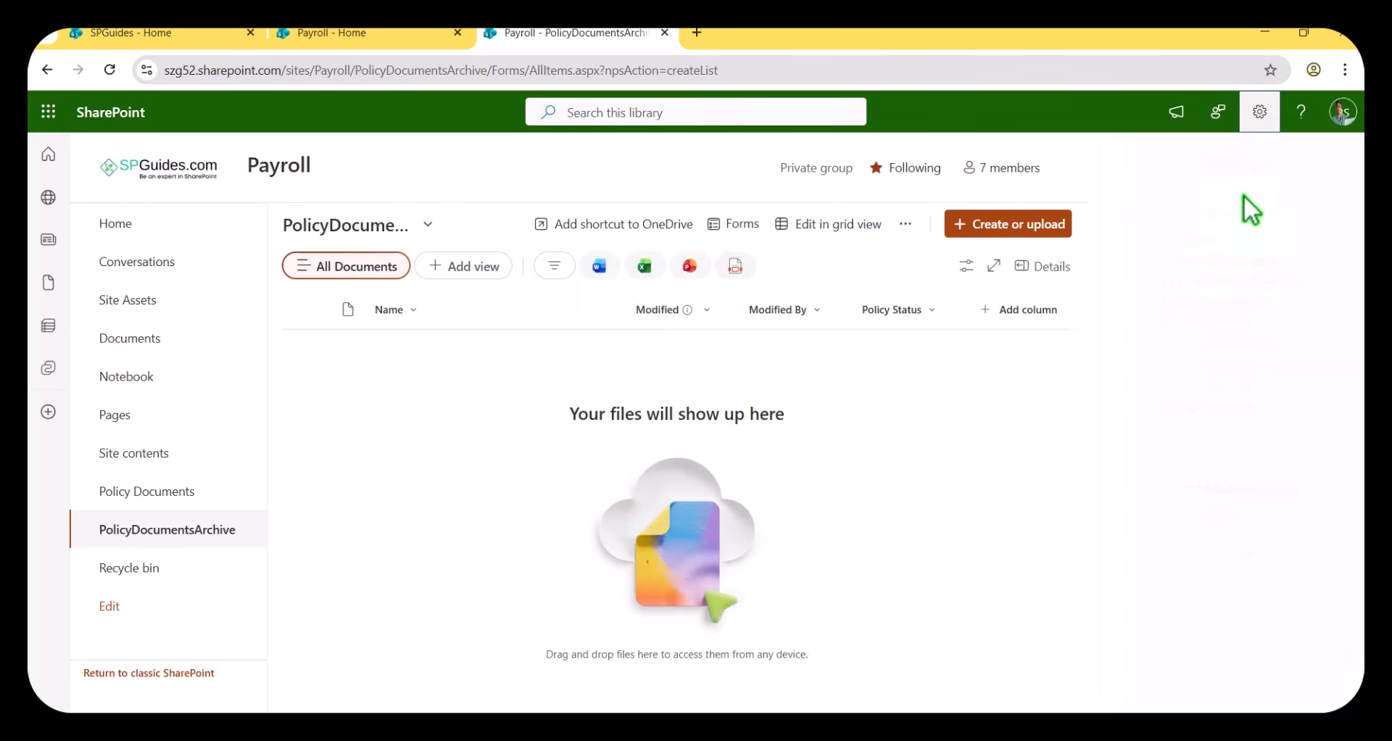
click(1140, 290)
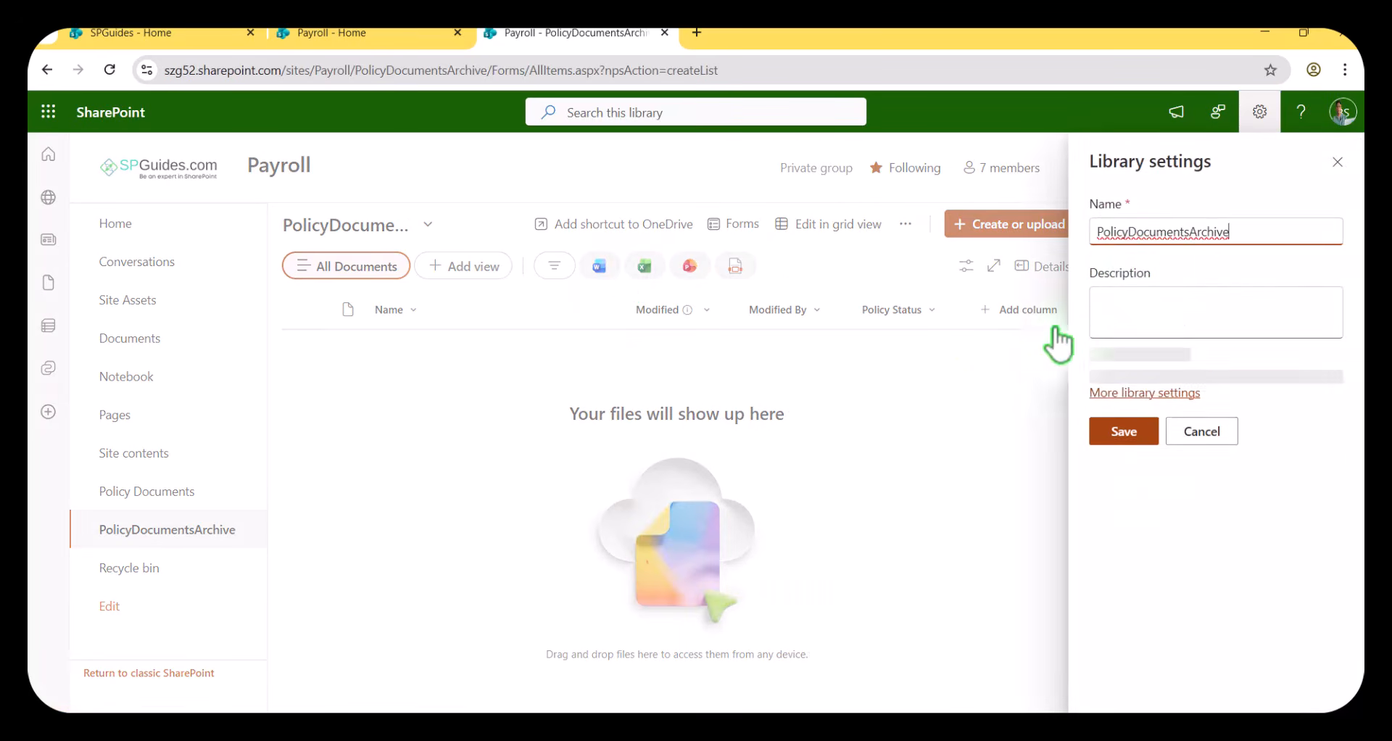
click(1131, 231)
click(1191, 233)
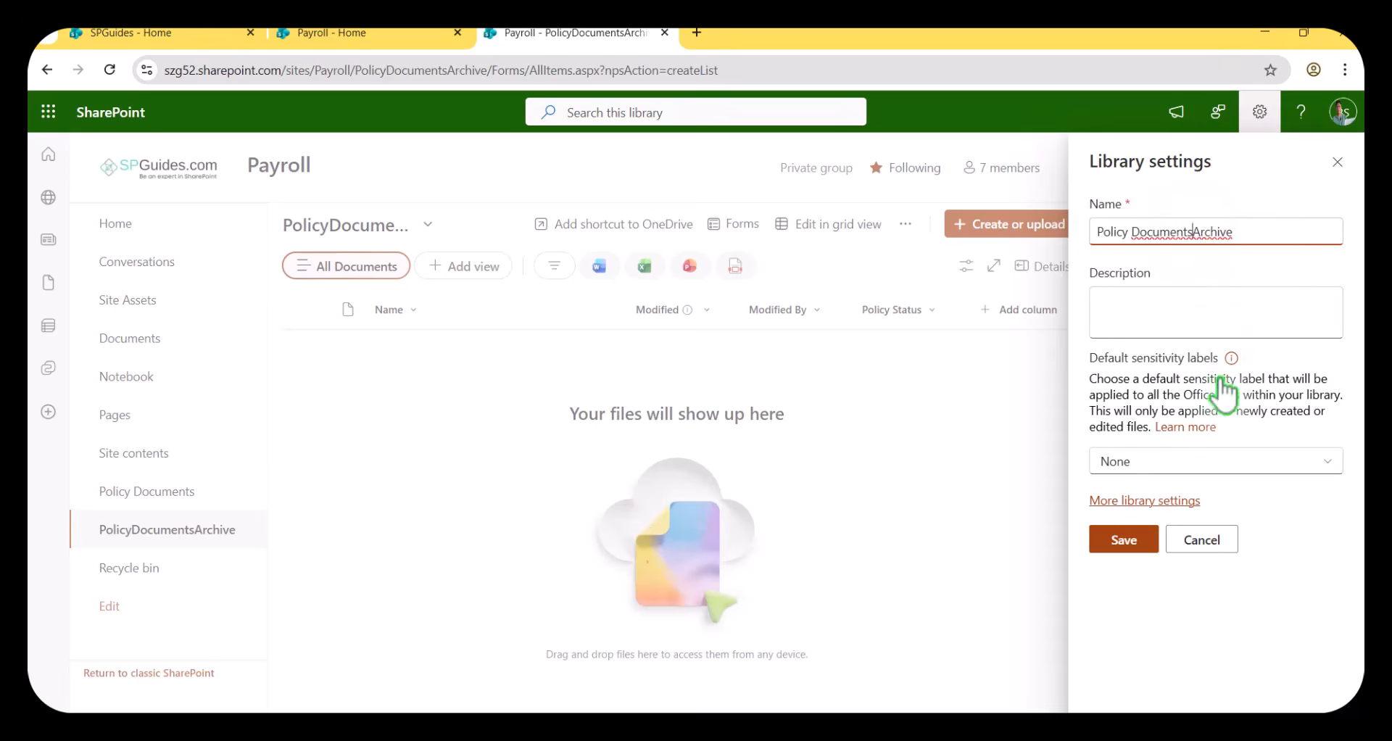
click(1123, 539)
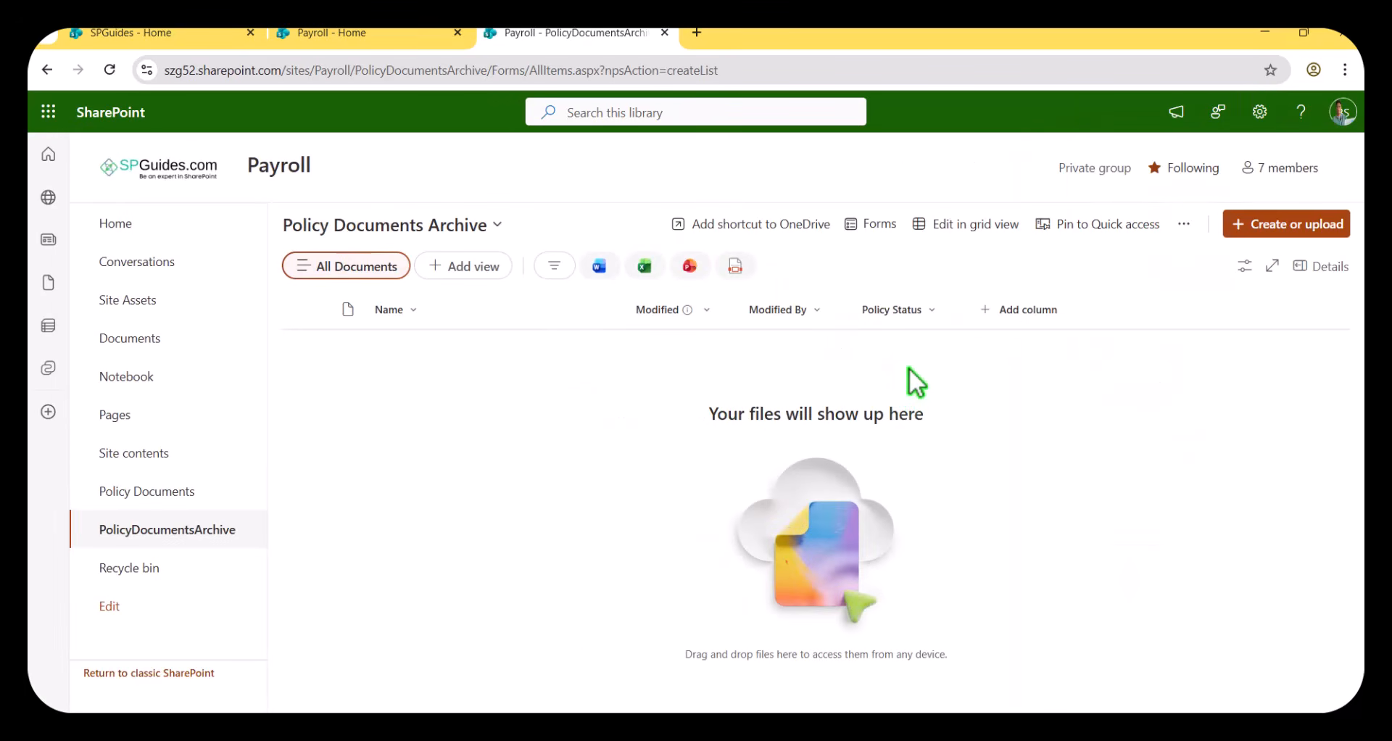
Go to the Policy Documents library in the other Payroll tab and start creating an automation rule.
click(401, 34)
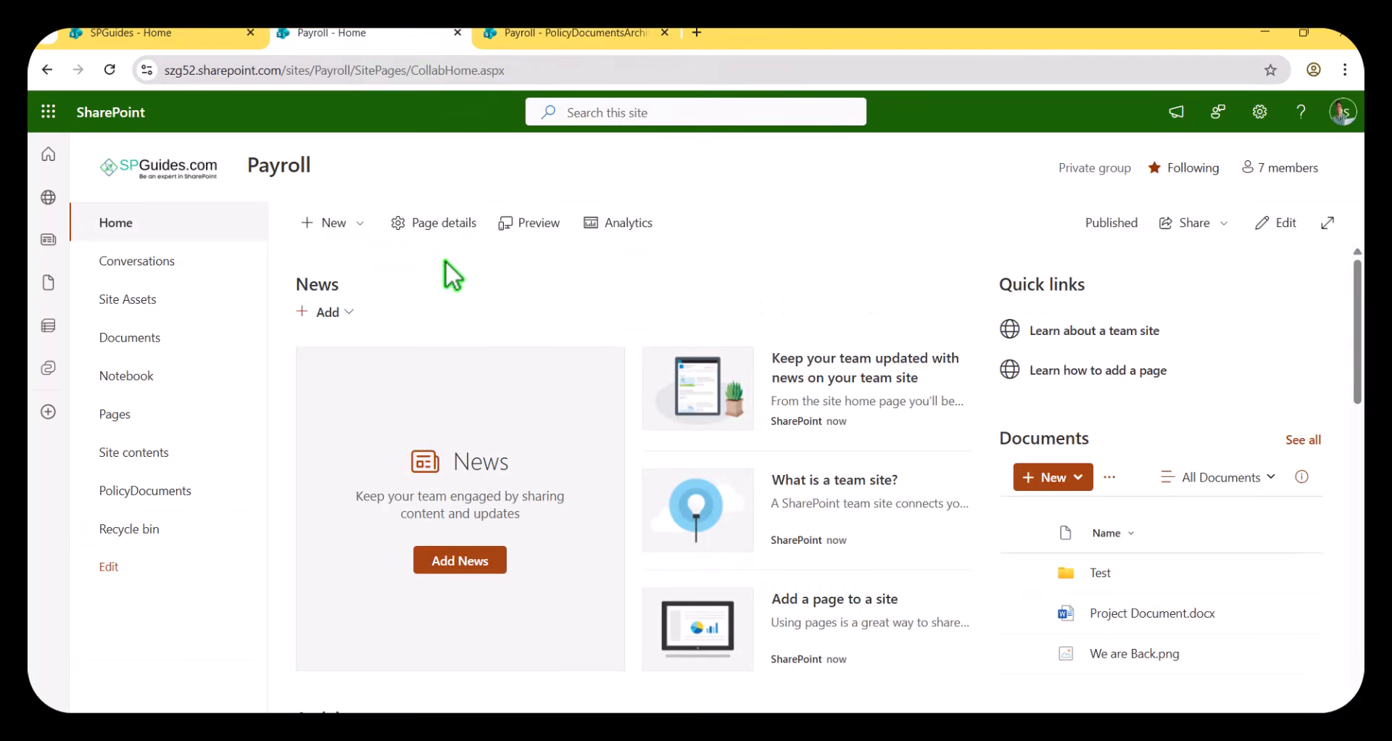
click(171, 491)
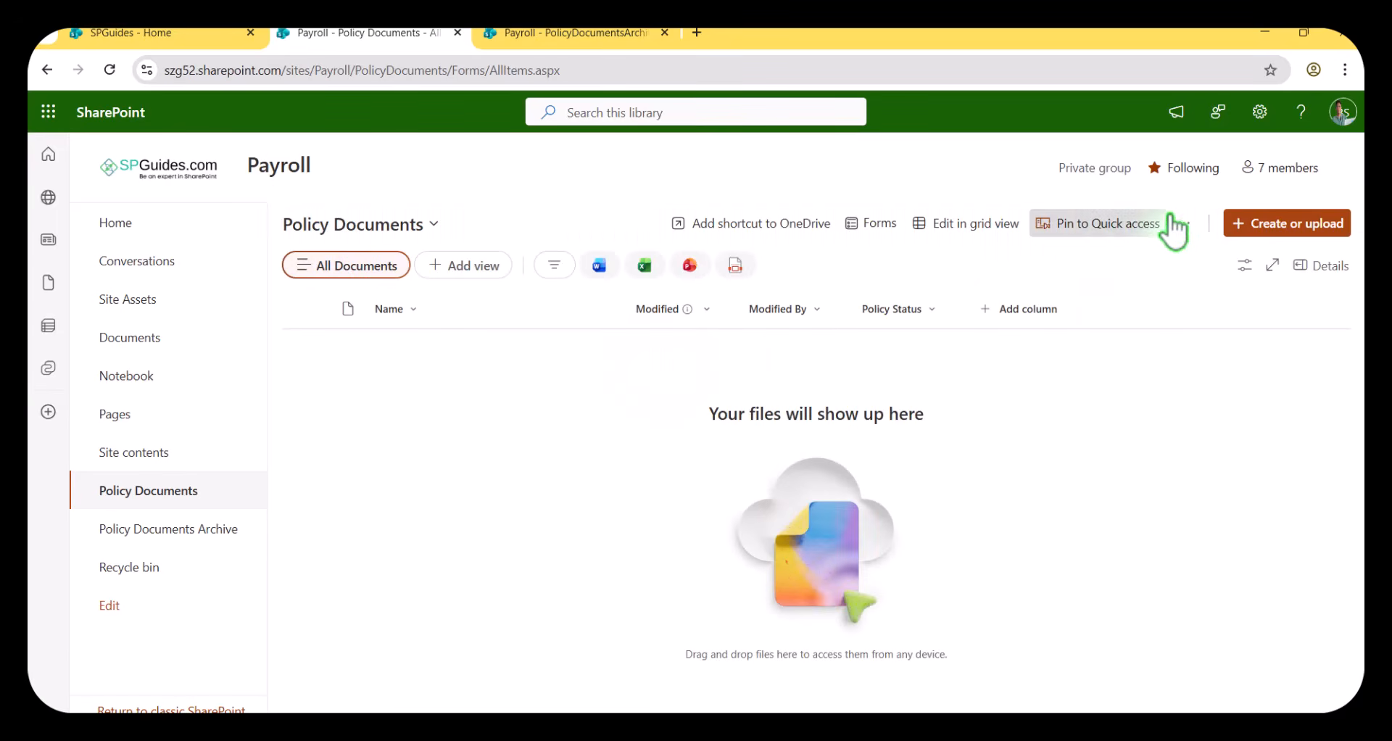
click(1186, 225)
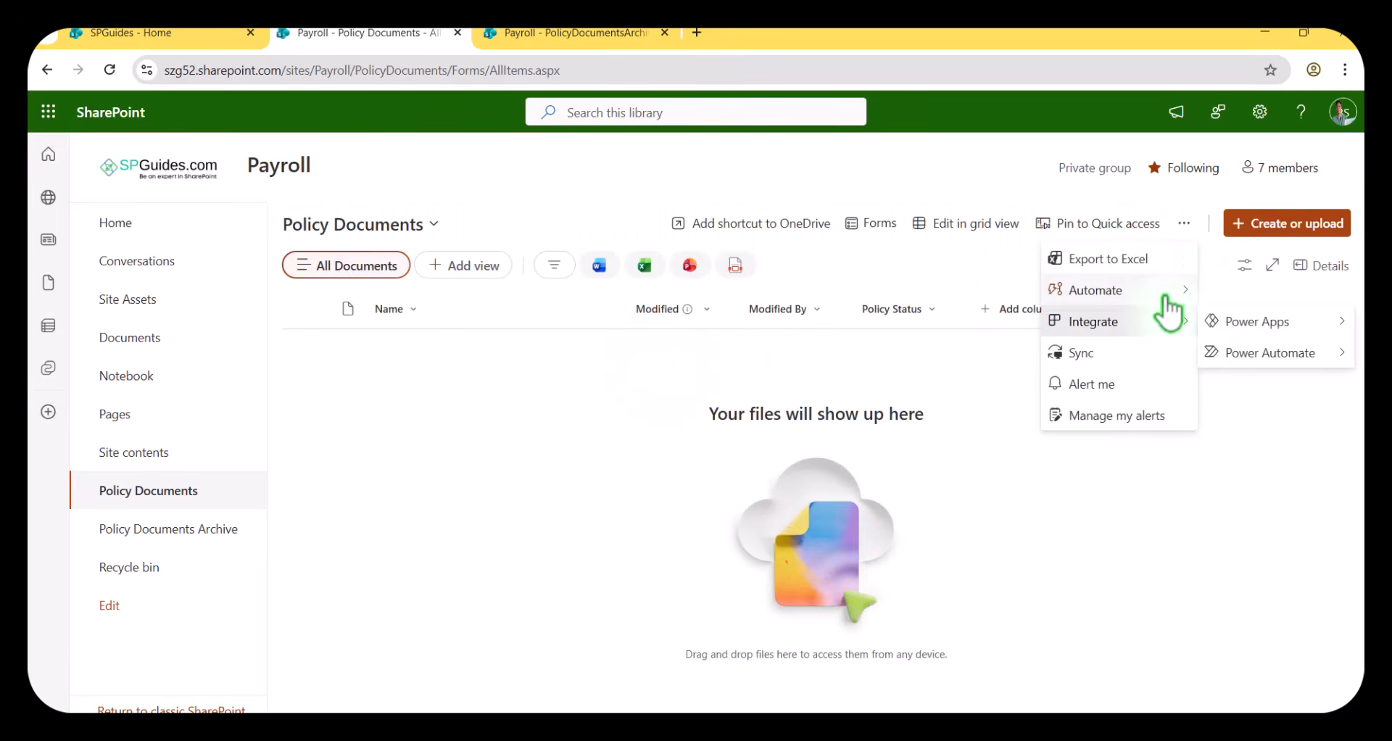
mouse_move(1161, 292)
mouse_move(1235, 322)
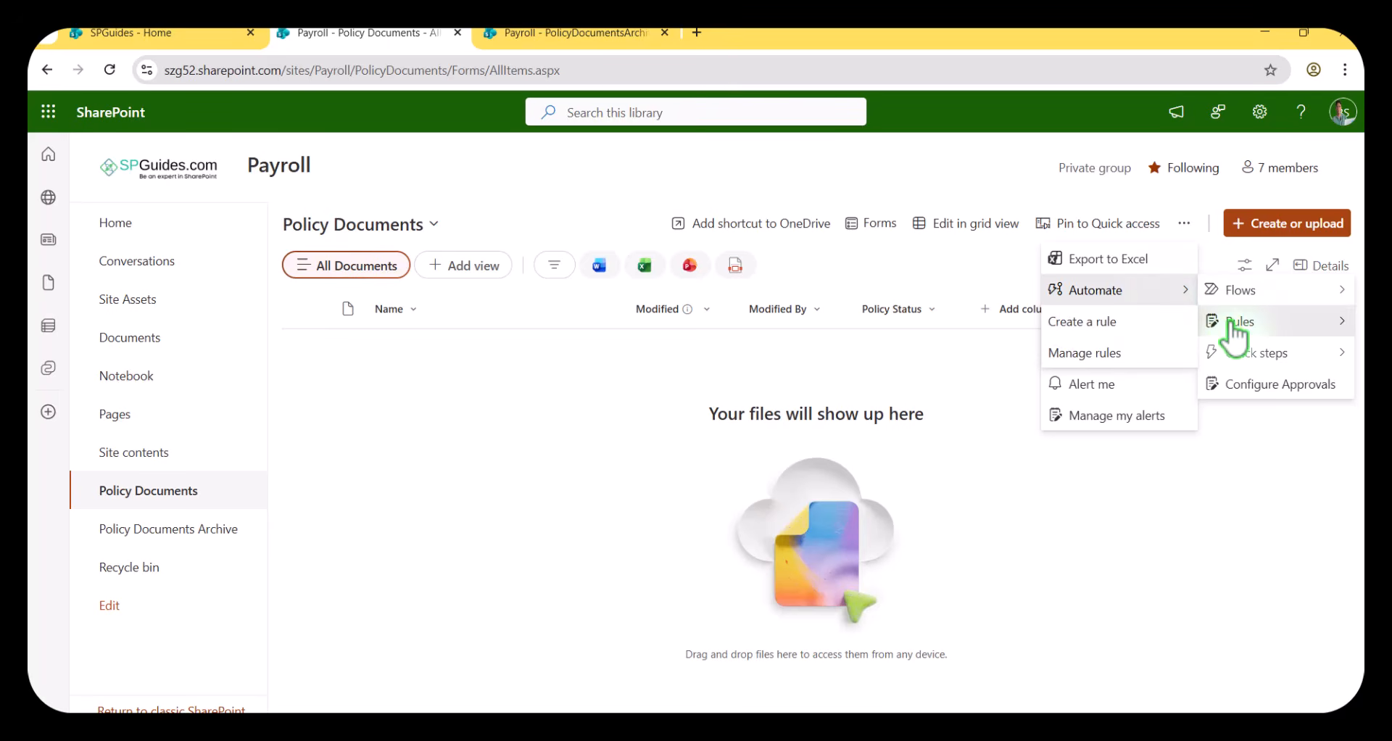
click(1163, 328)
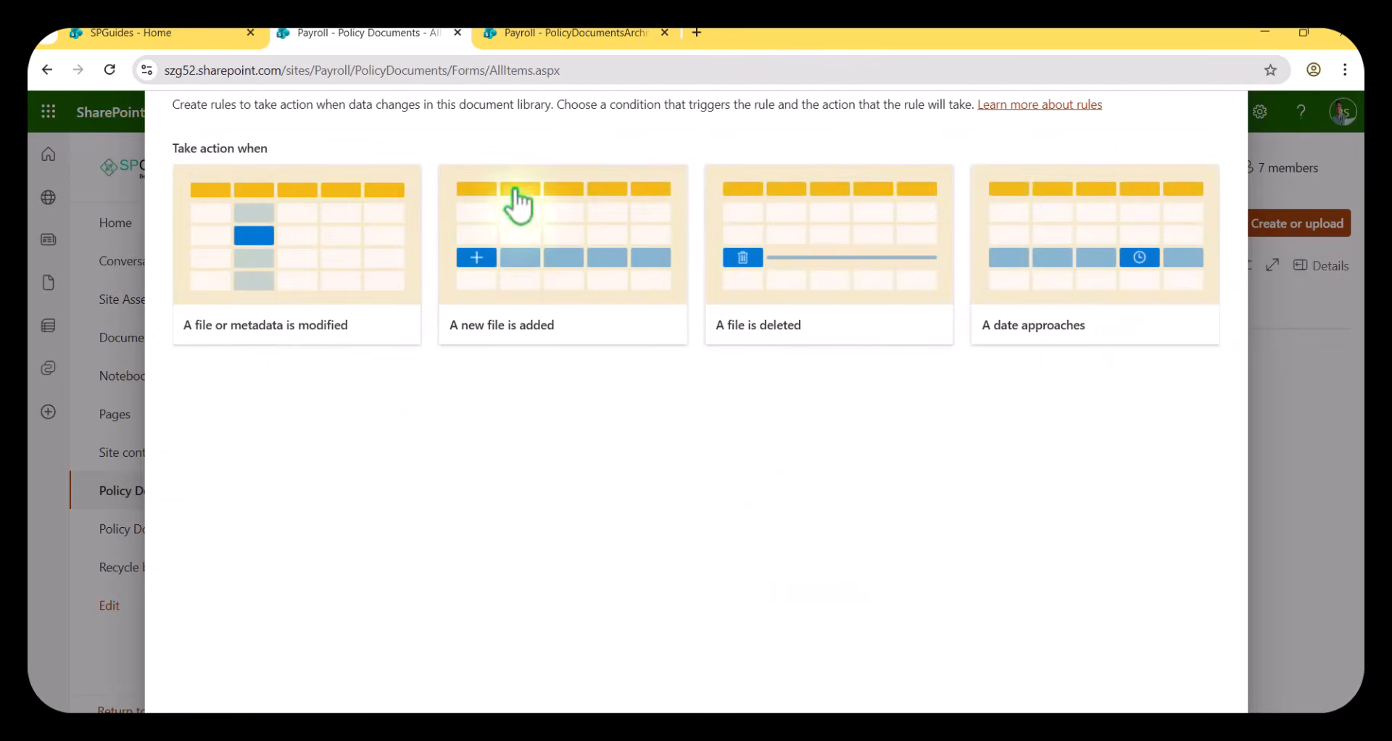
Set the rule to take action when a file or metadata is modified.
click(1343, 71)
click(1227, 419)
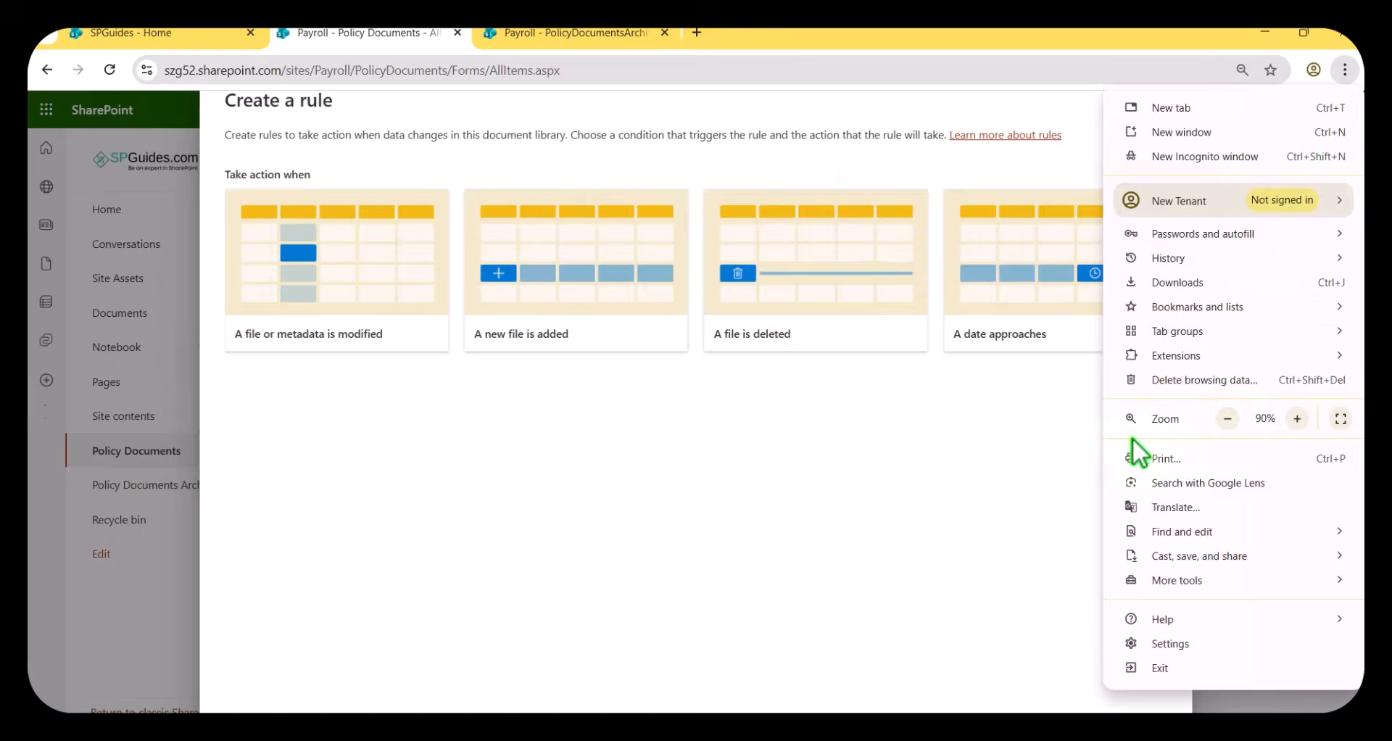
click(1032, 384)
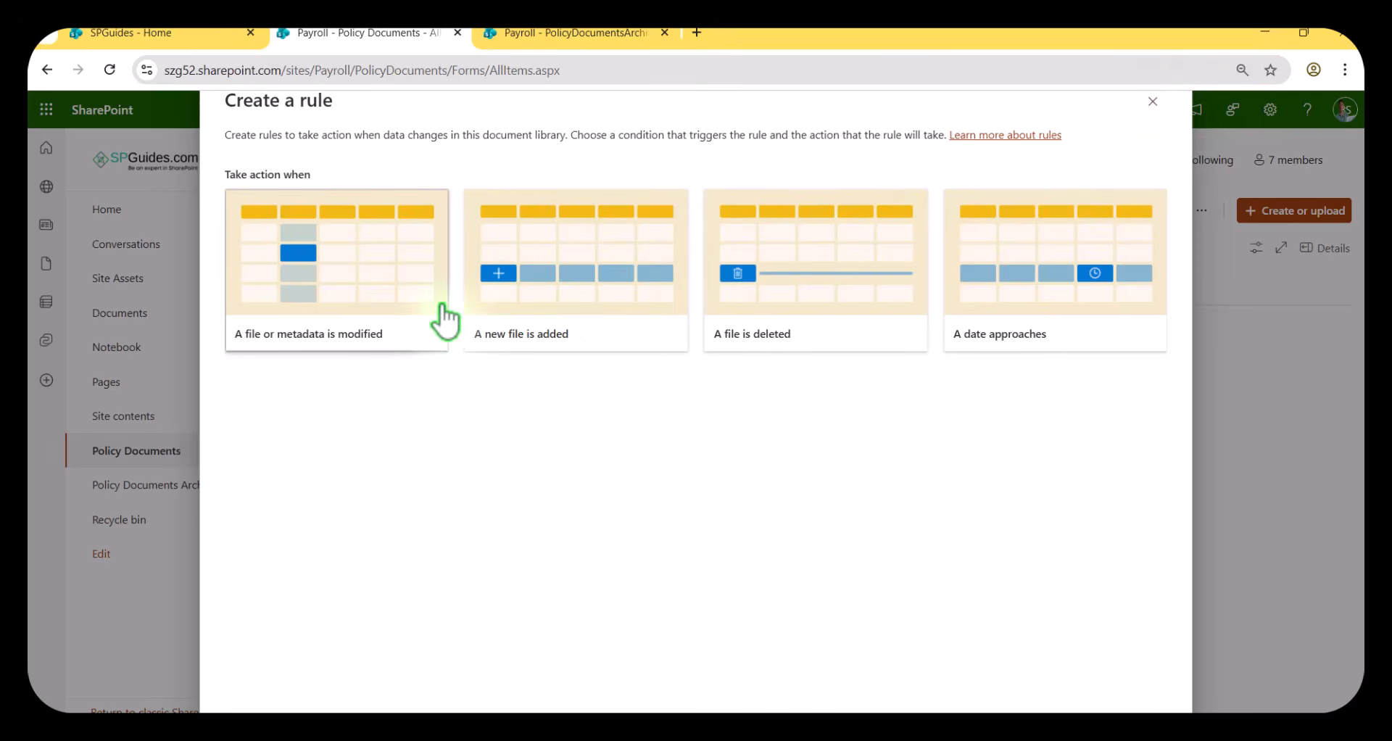
click(350, 329)
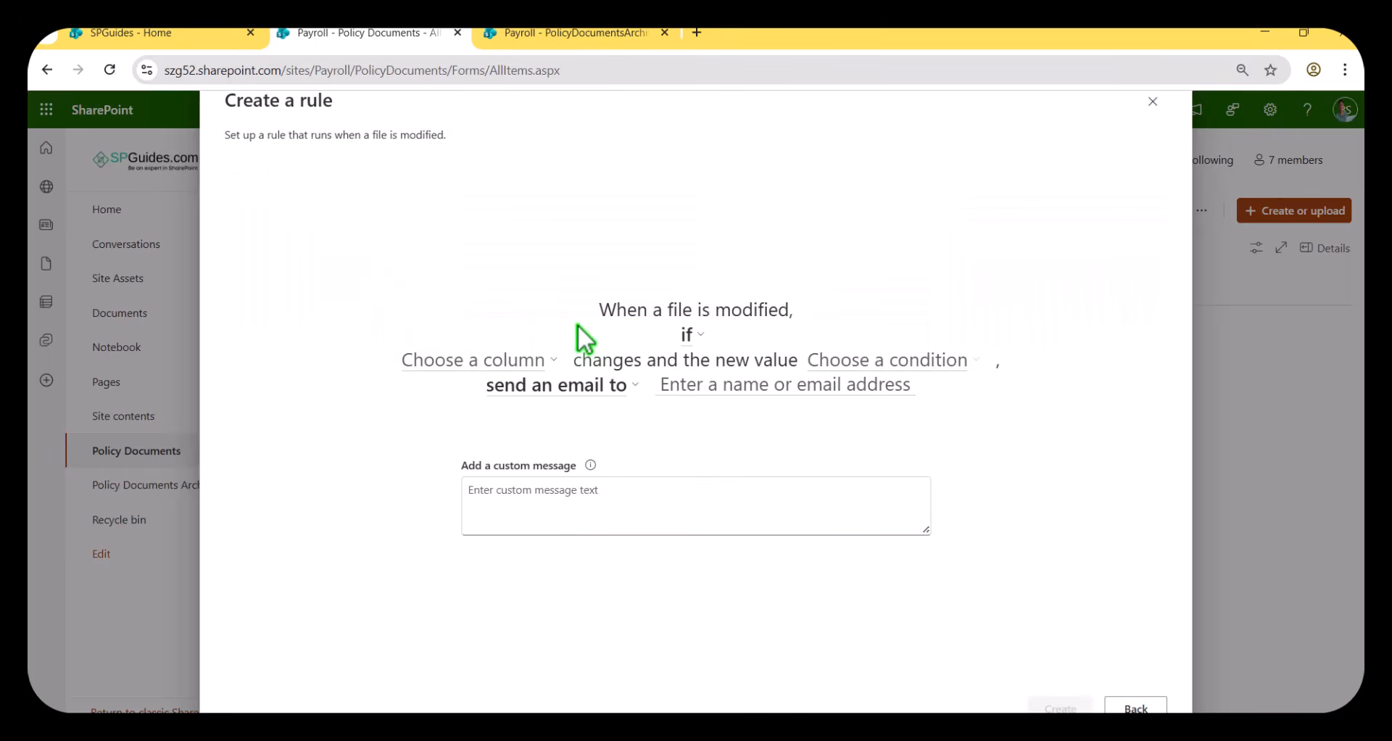
Set the rule's condition so that Policy Status changes and the new value is Expired.
click(480, 362)
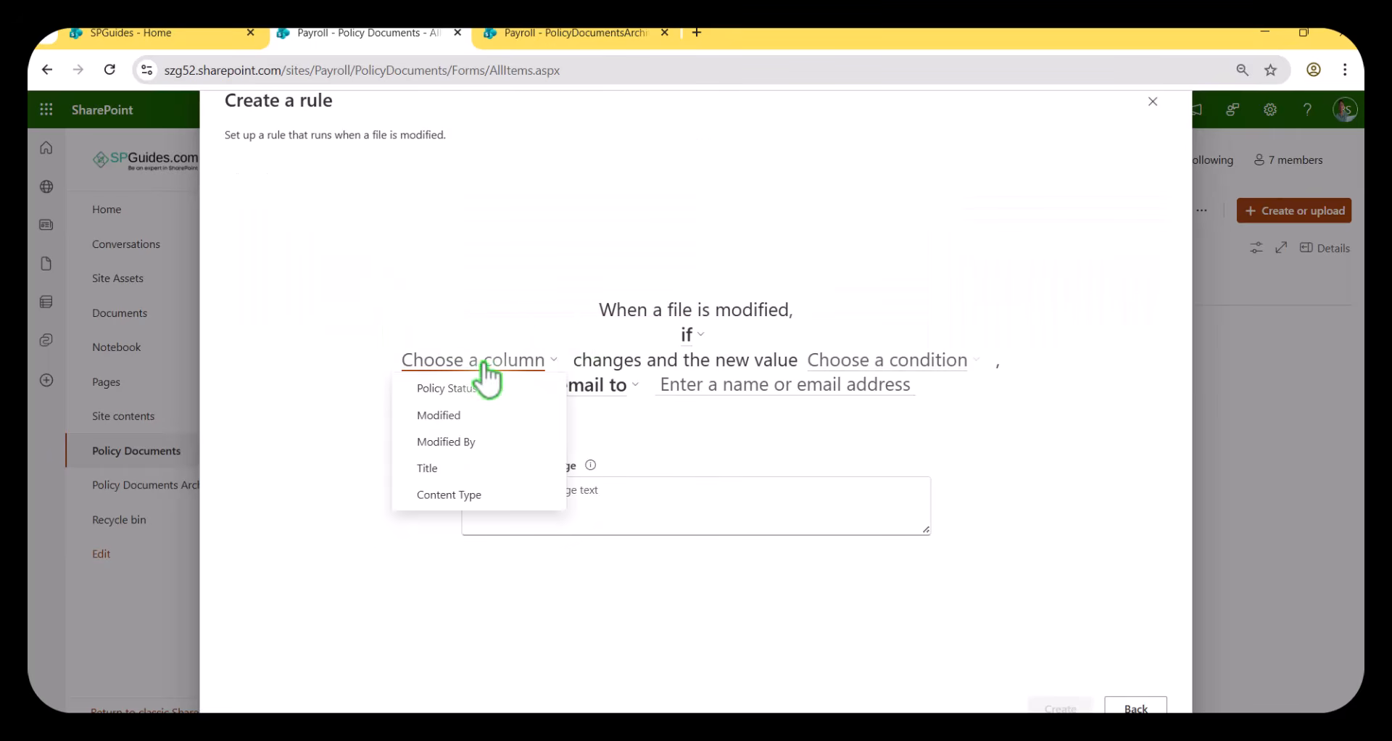
click(472, 388)
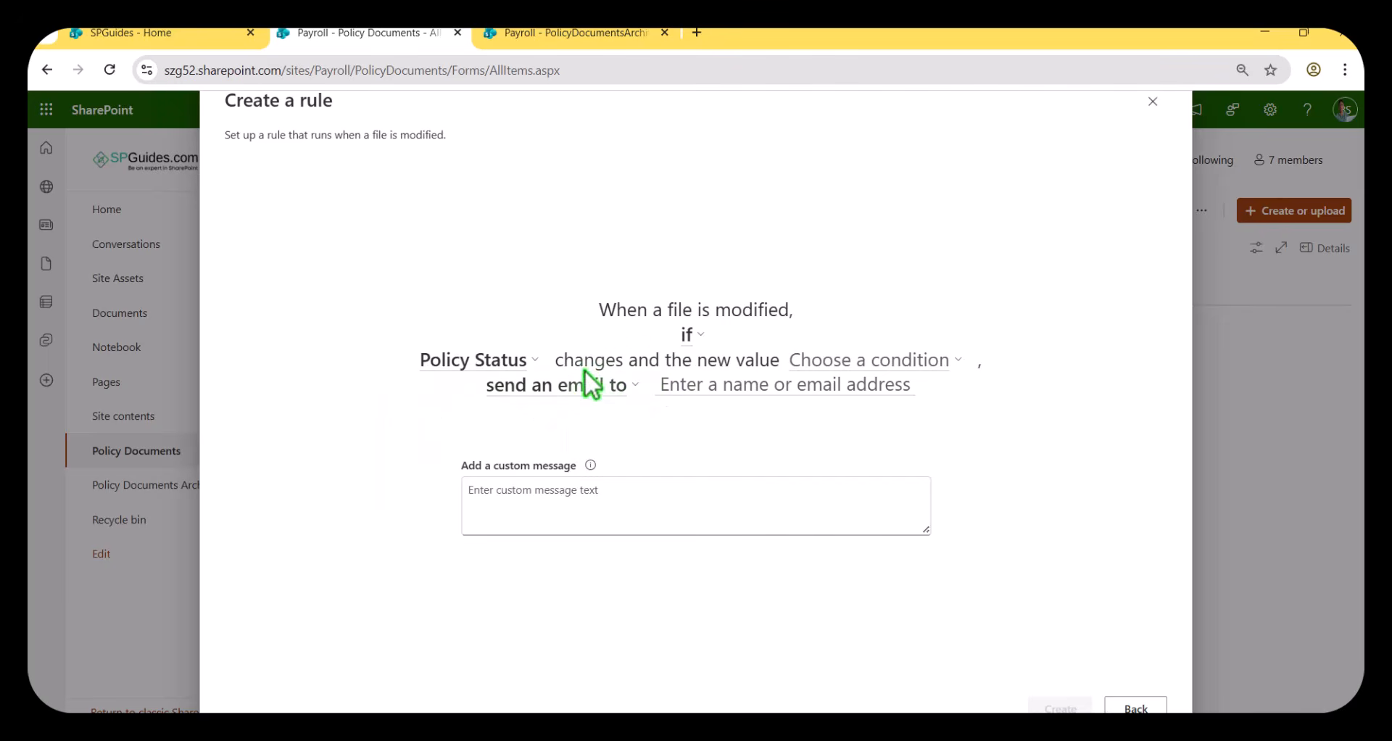
click(830, 366)
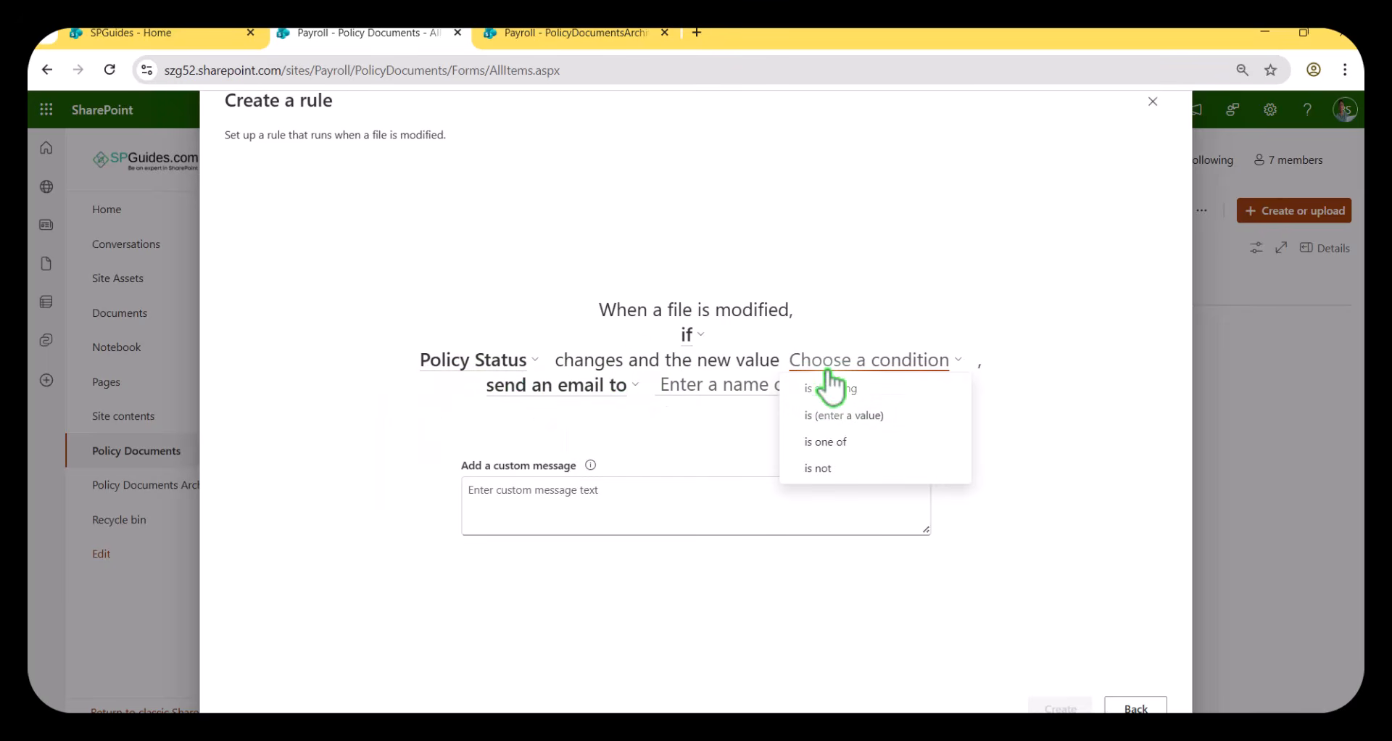
click(835, 424)
click(873, 366)
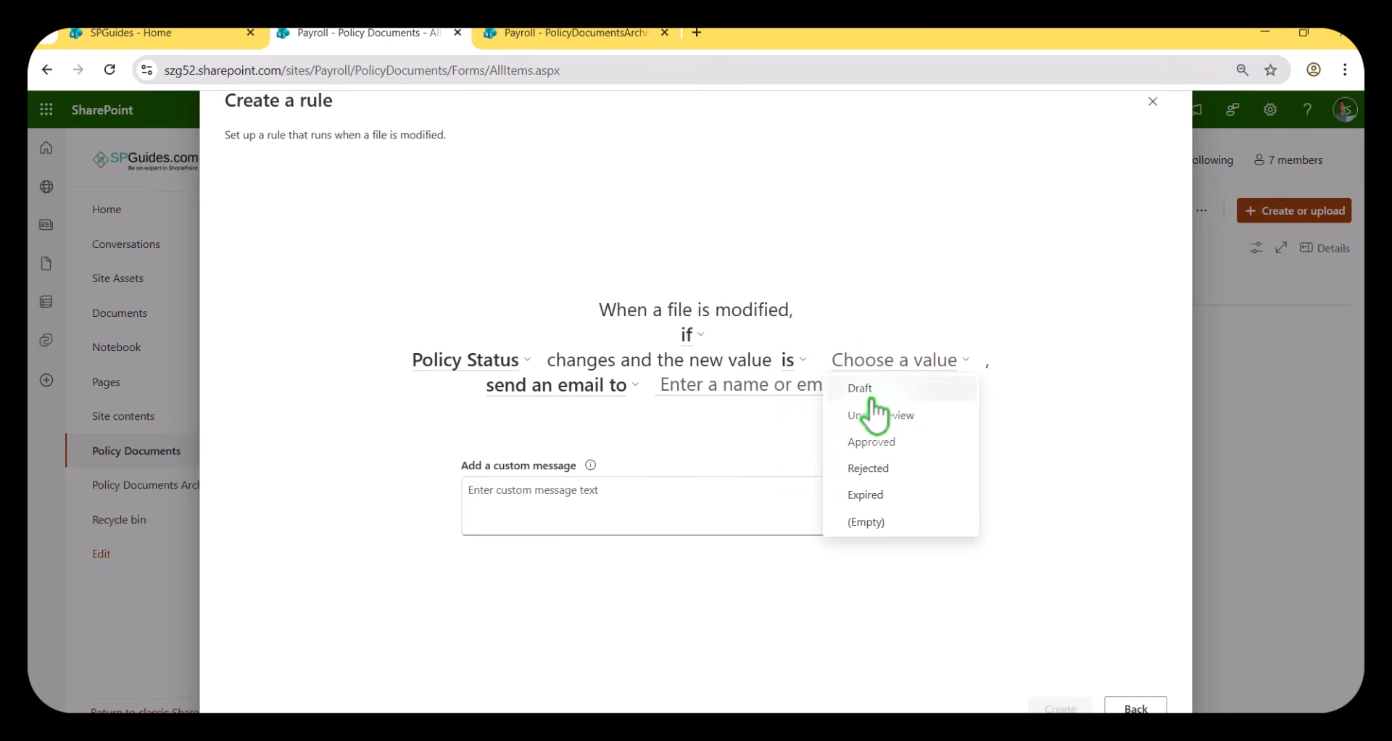
click(870, 497)
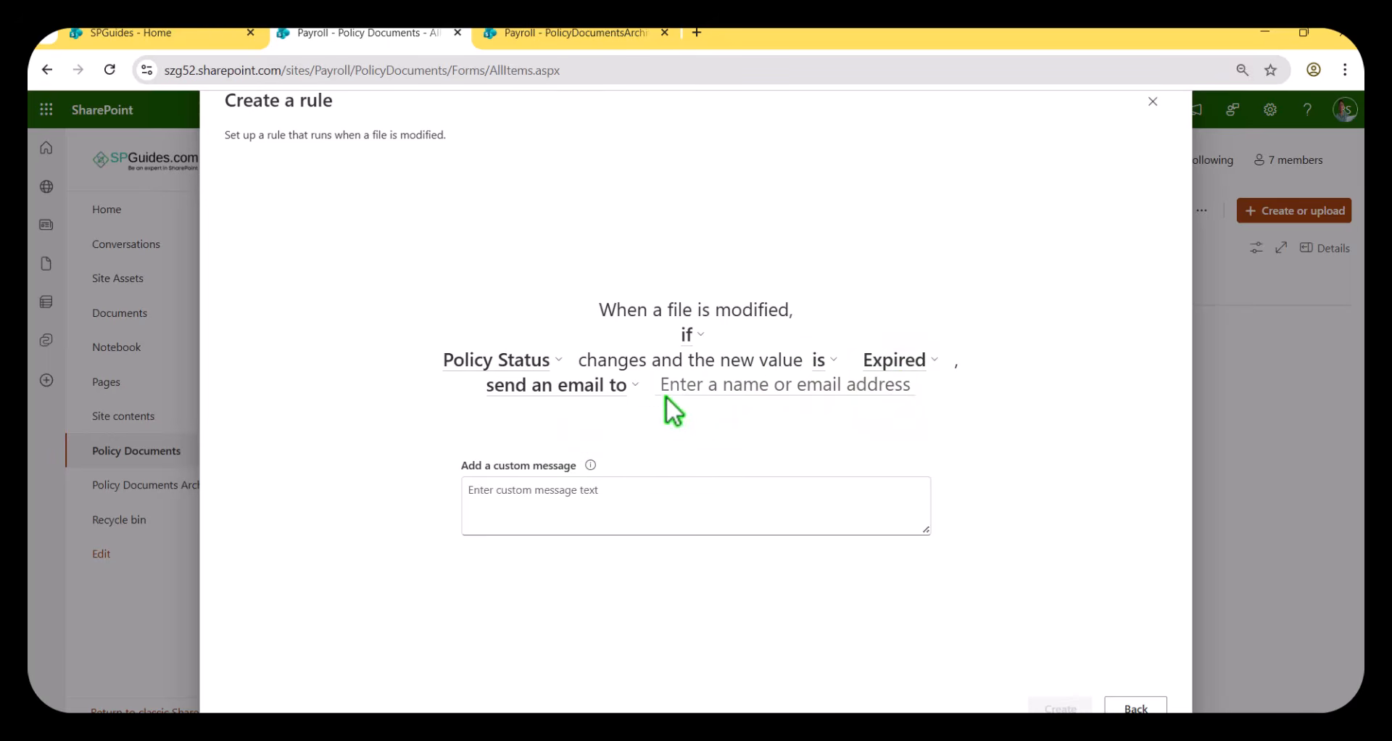
Set the rule's action to move the file instead of sending an email.
click(612, 385)
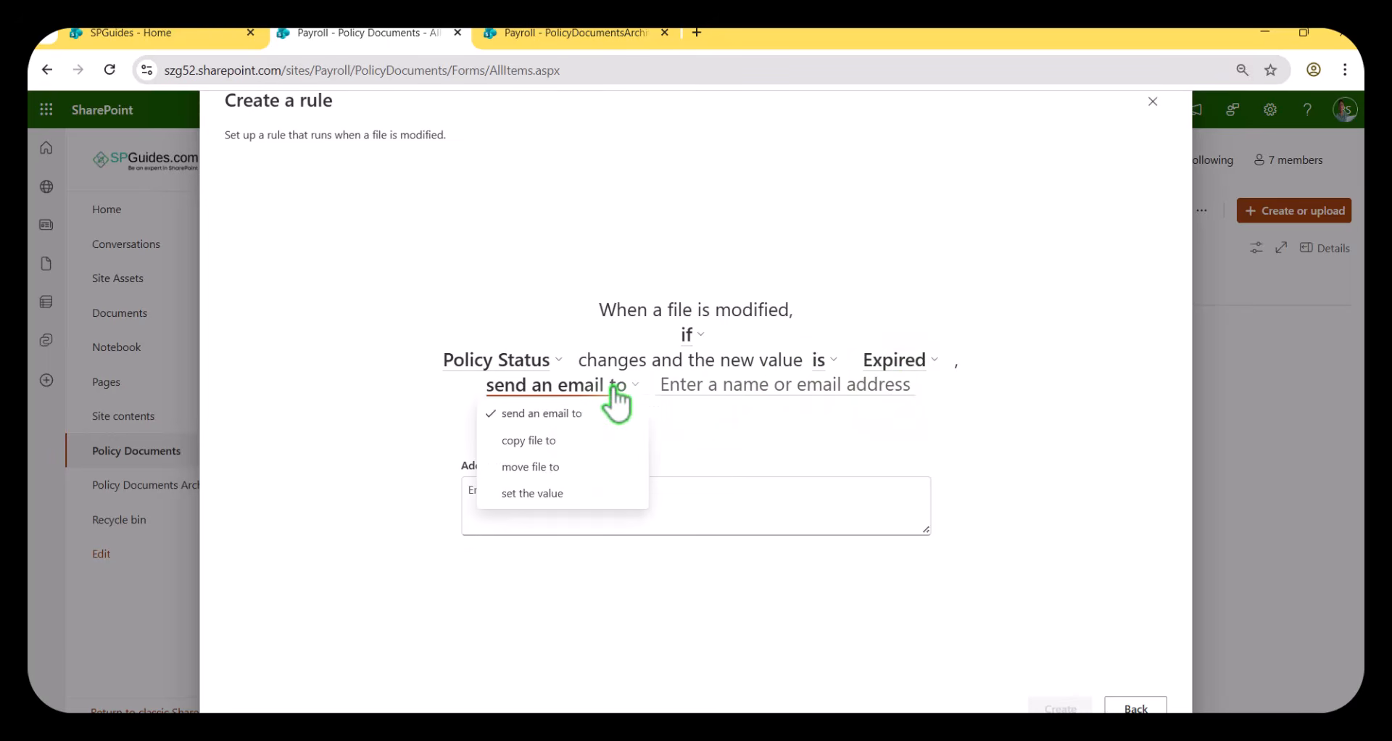
click(562, 467)
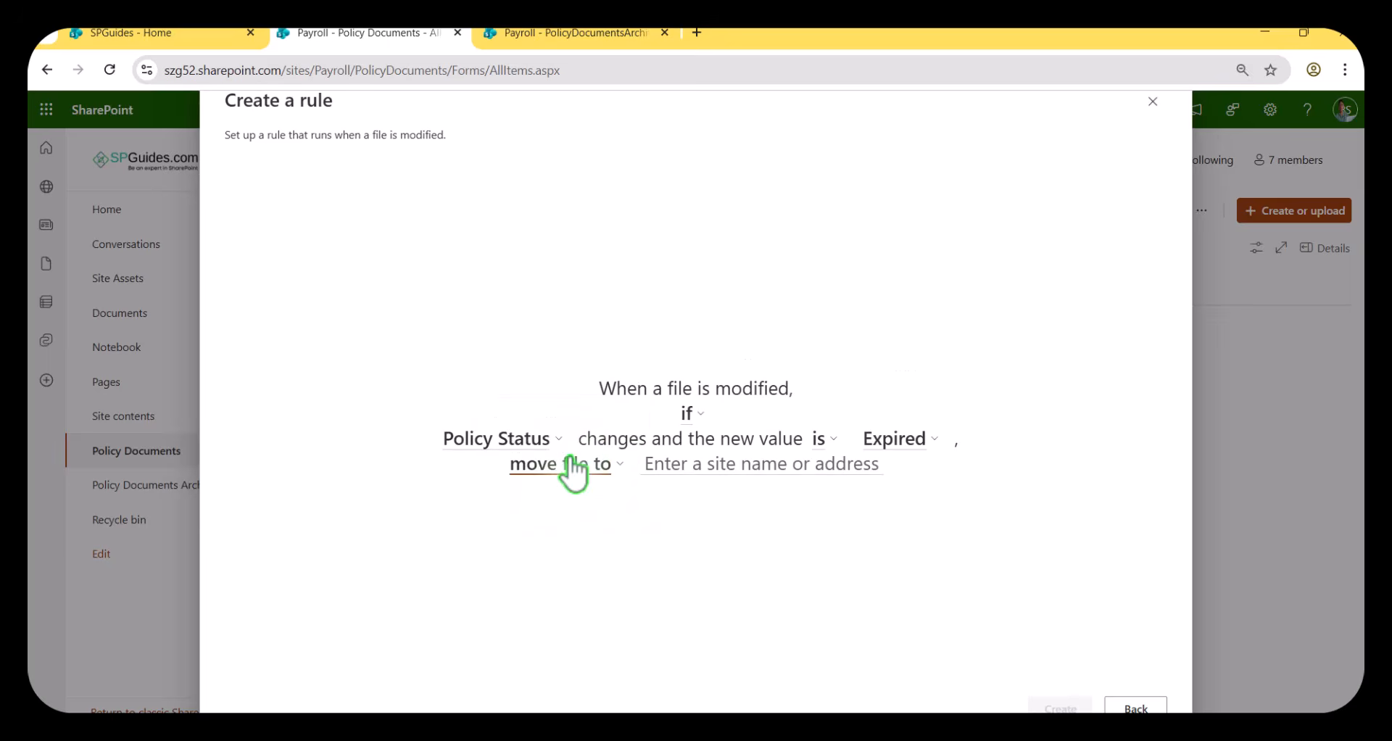
click(601, 467)
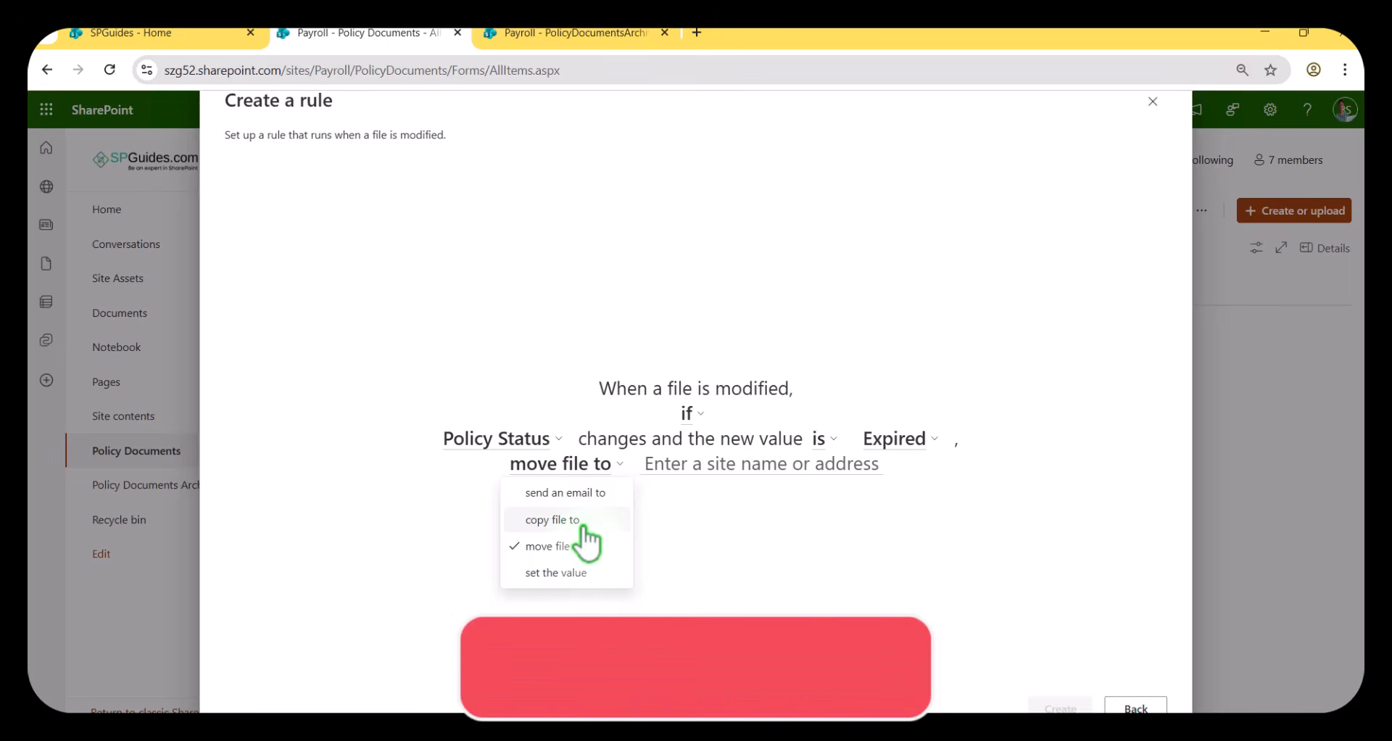
click(642, 548)
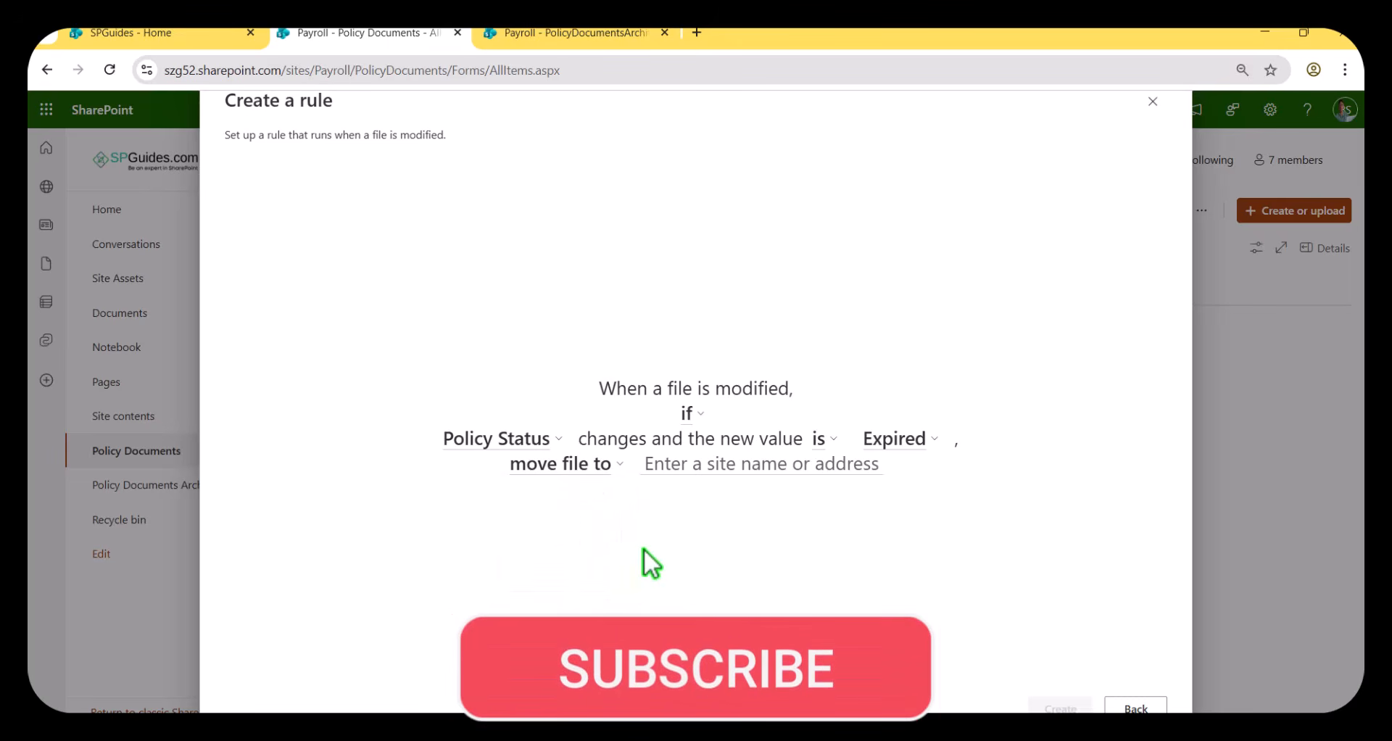
Choose the Policy Documents Archive library on the Payroll site as the move destination and create the rule.
click(698, 470)
click(690, 526)
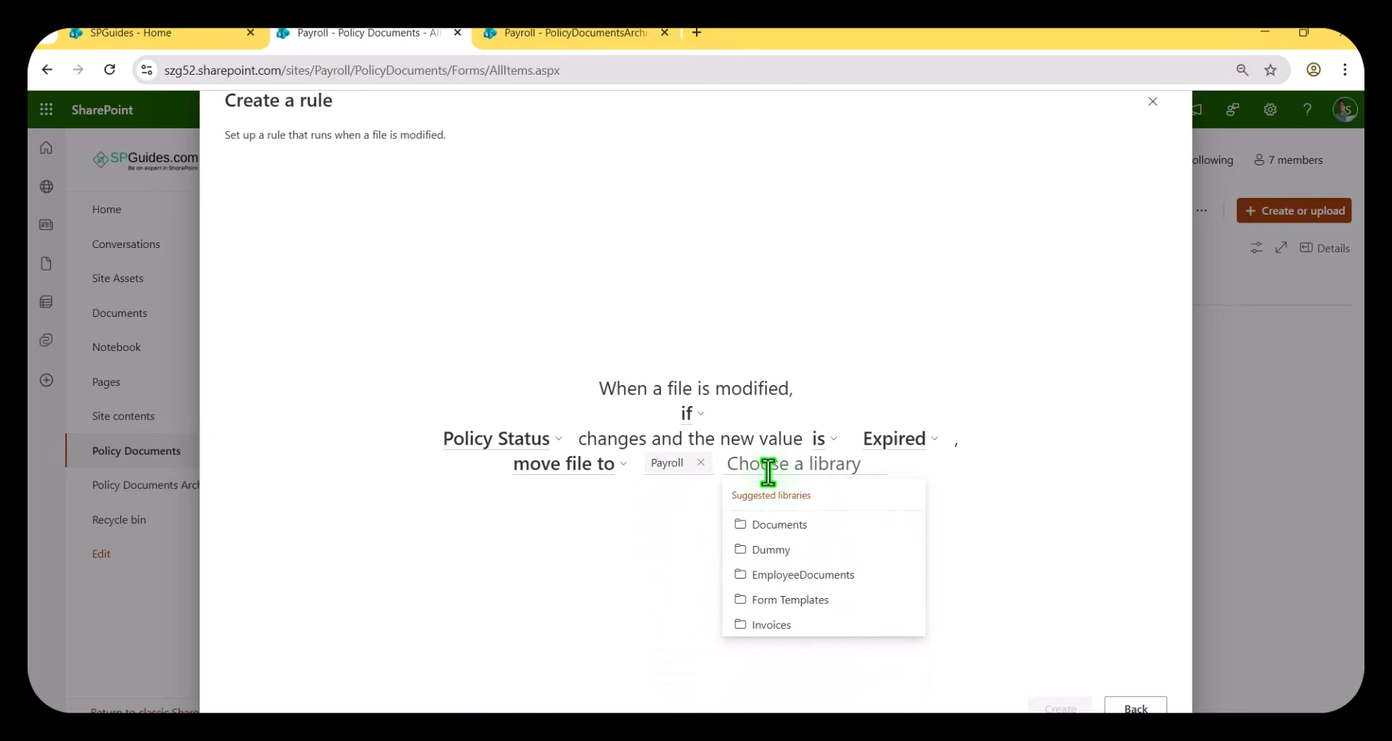
text(Policy Documents A)
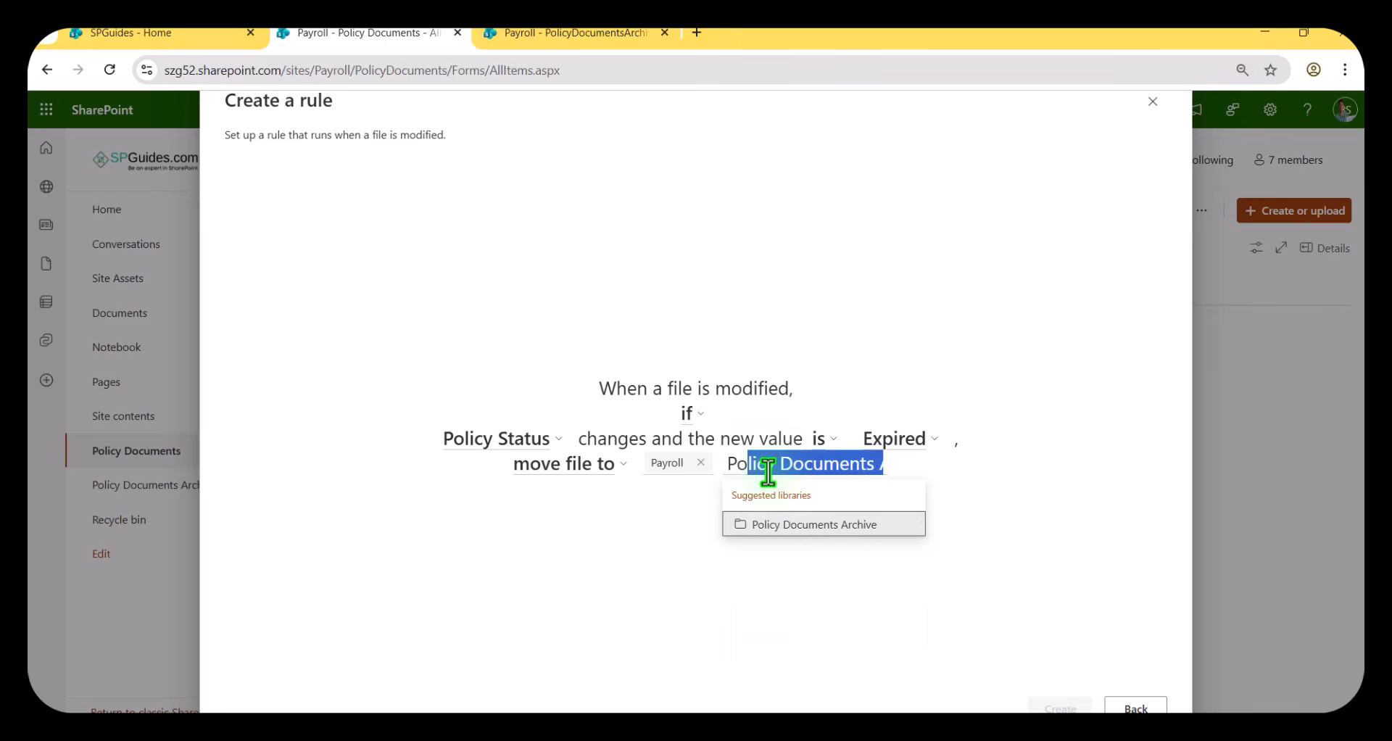
click(784, 525)
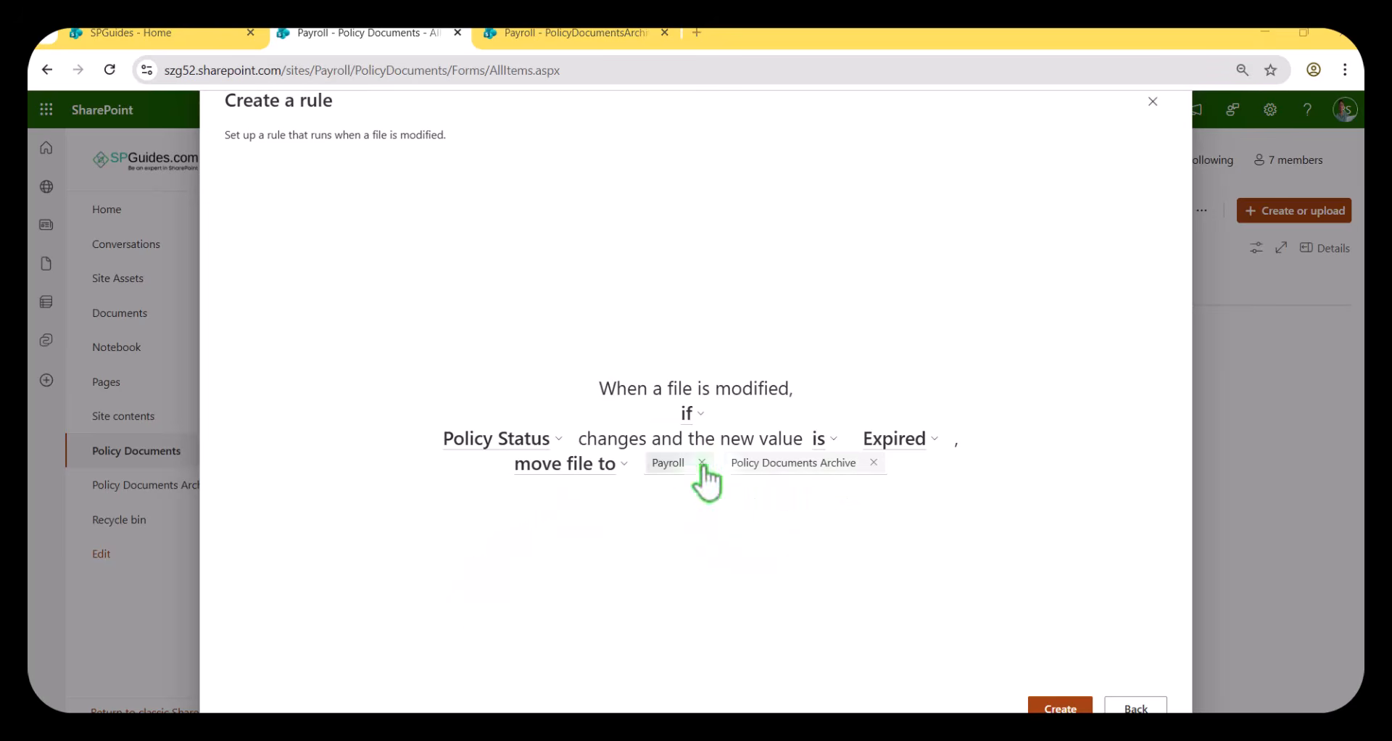
click(1038, 703)
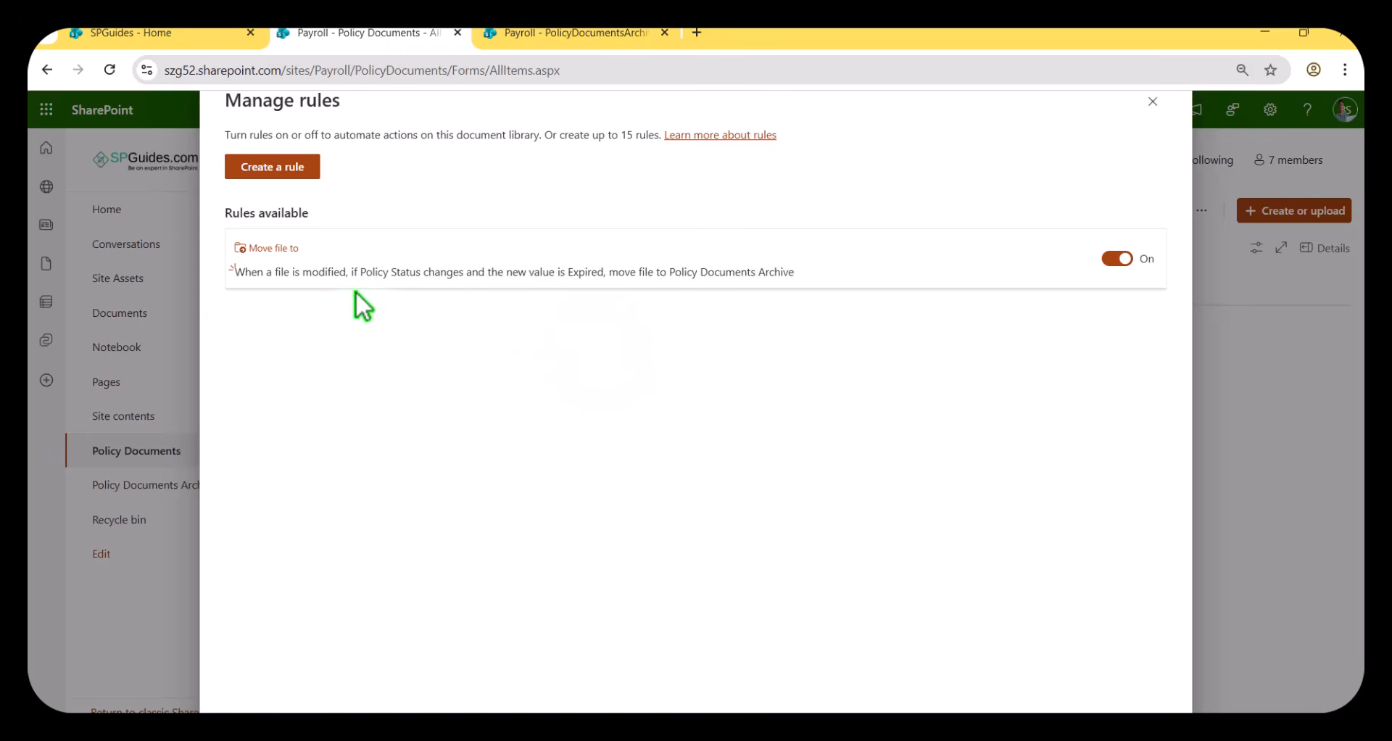
Close the rules overview and reload the Policy Documents library.
click(541, 40)
click(398, 37)
click(1153, 102)
click(109, 71)
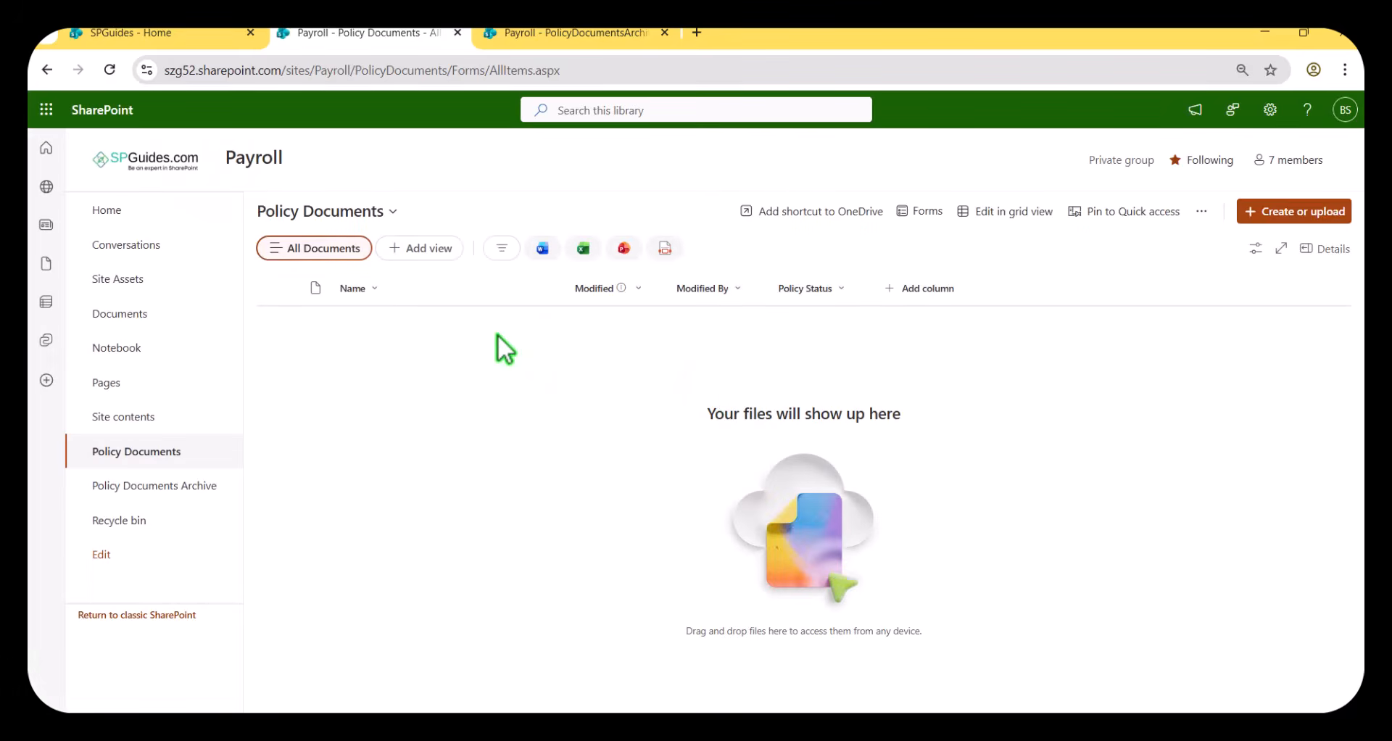
Upload the ABC Client Doc file from Downloads to the Policy Documents library.
click(1311, 213)
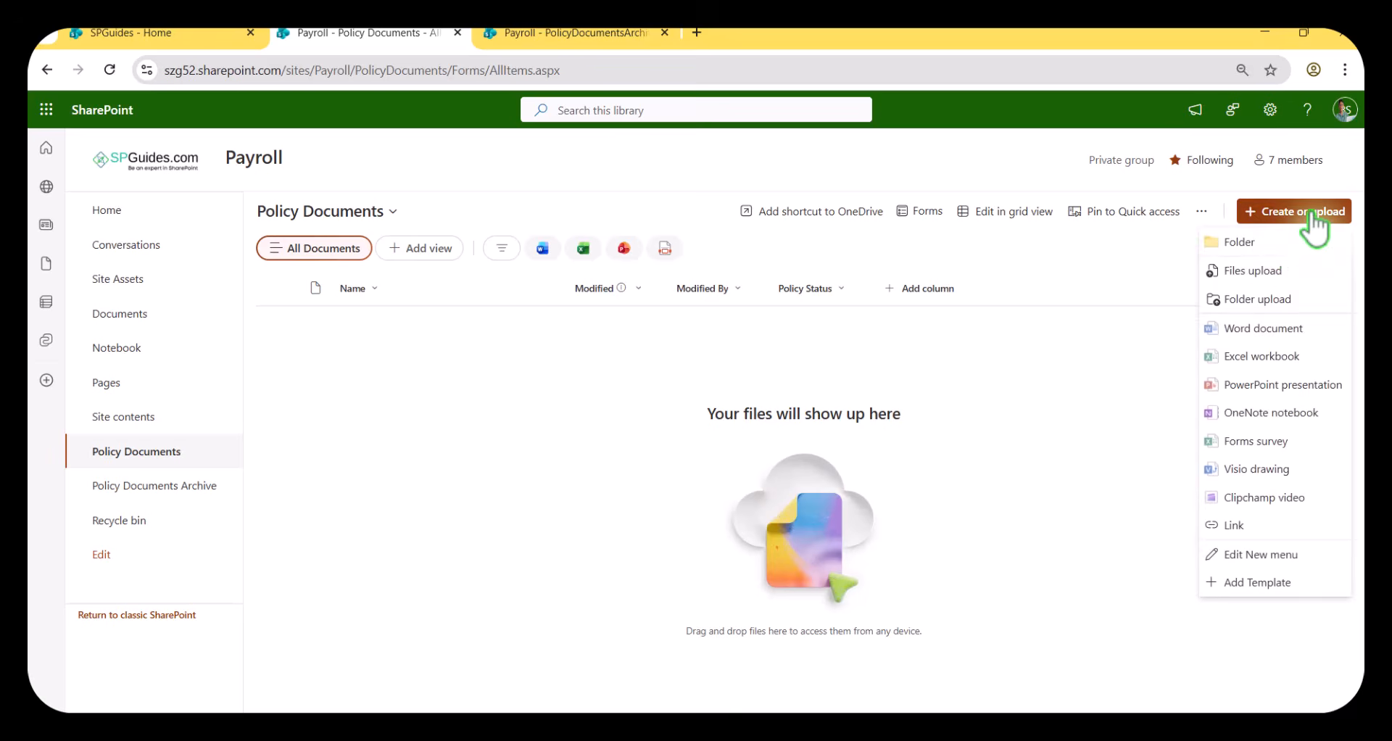
click(1260, 270)
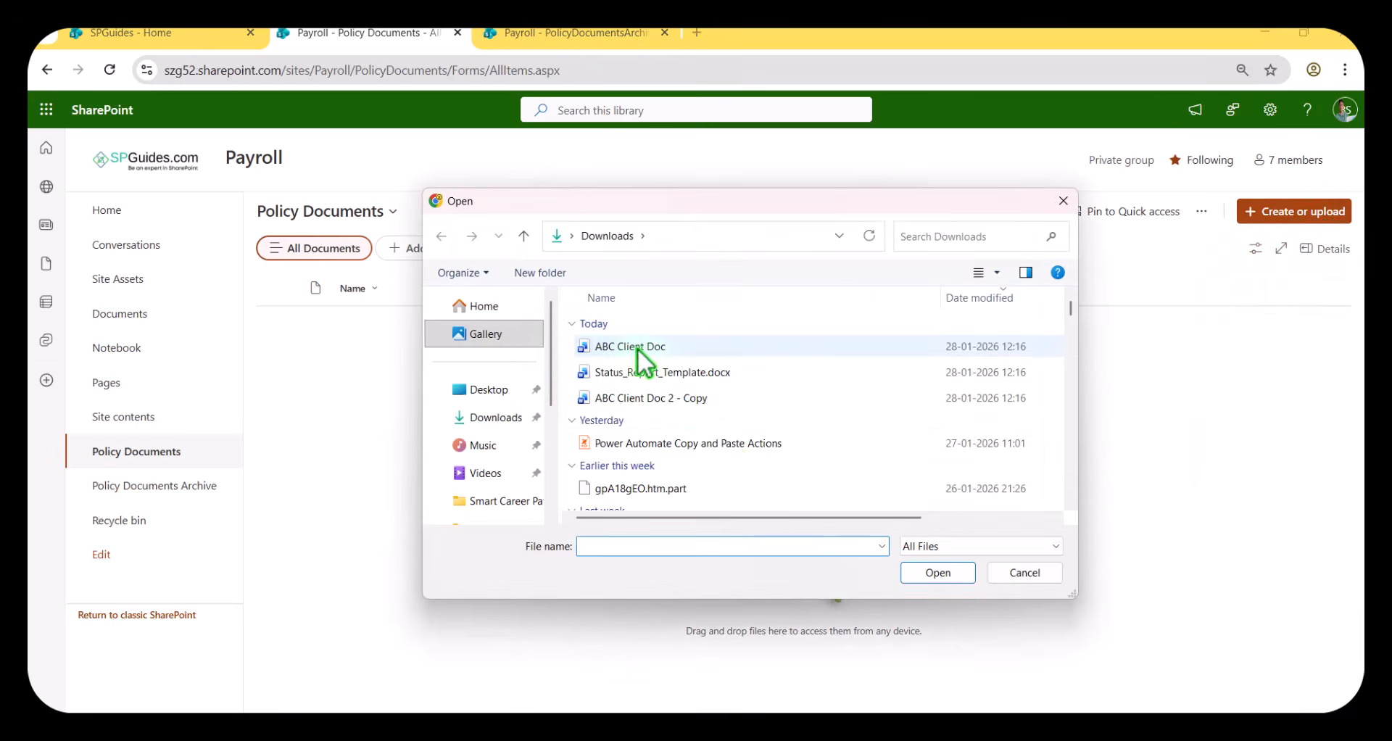
click(637, 348)
click(937, 572)
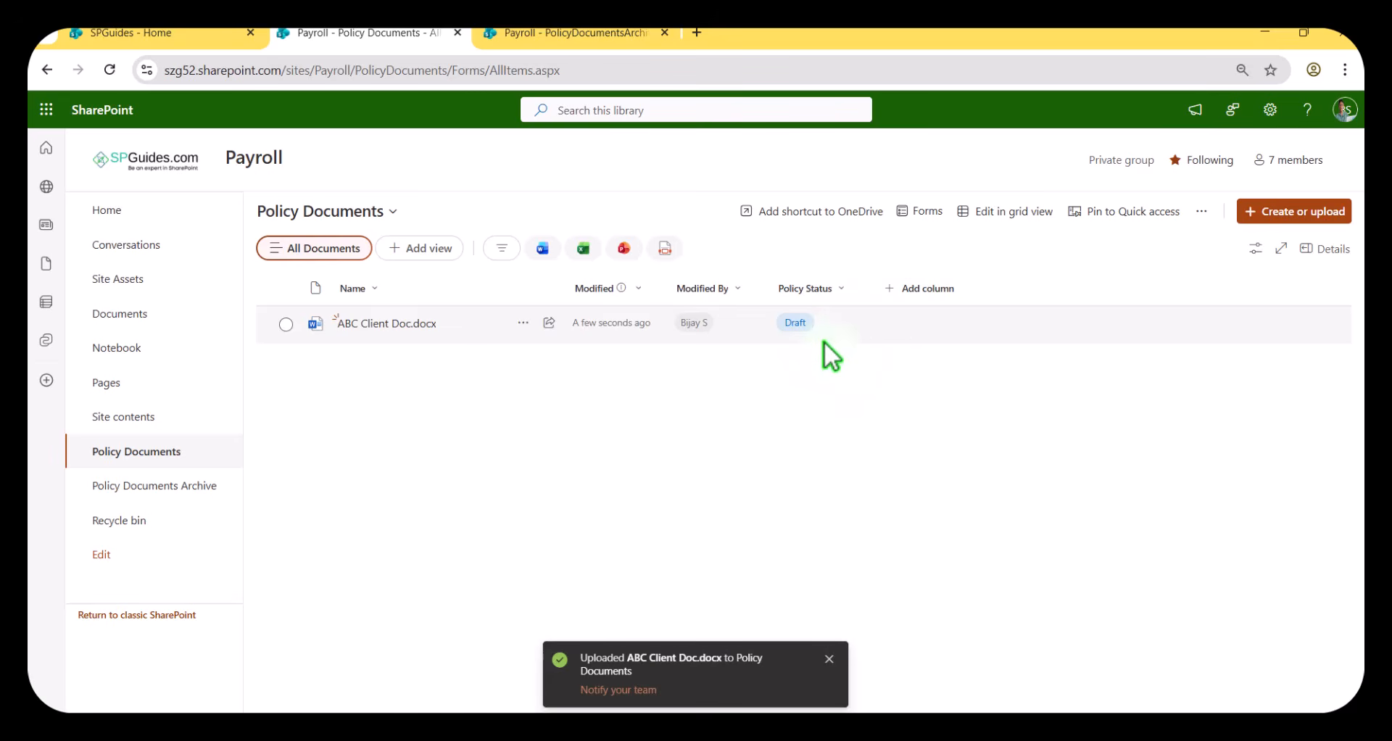
Edit the properties of ABC Client Doc.docx to set its Policy Status to Expired, and save.
click(285, 324)
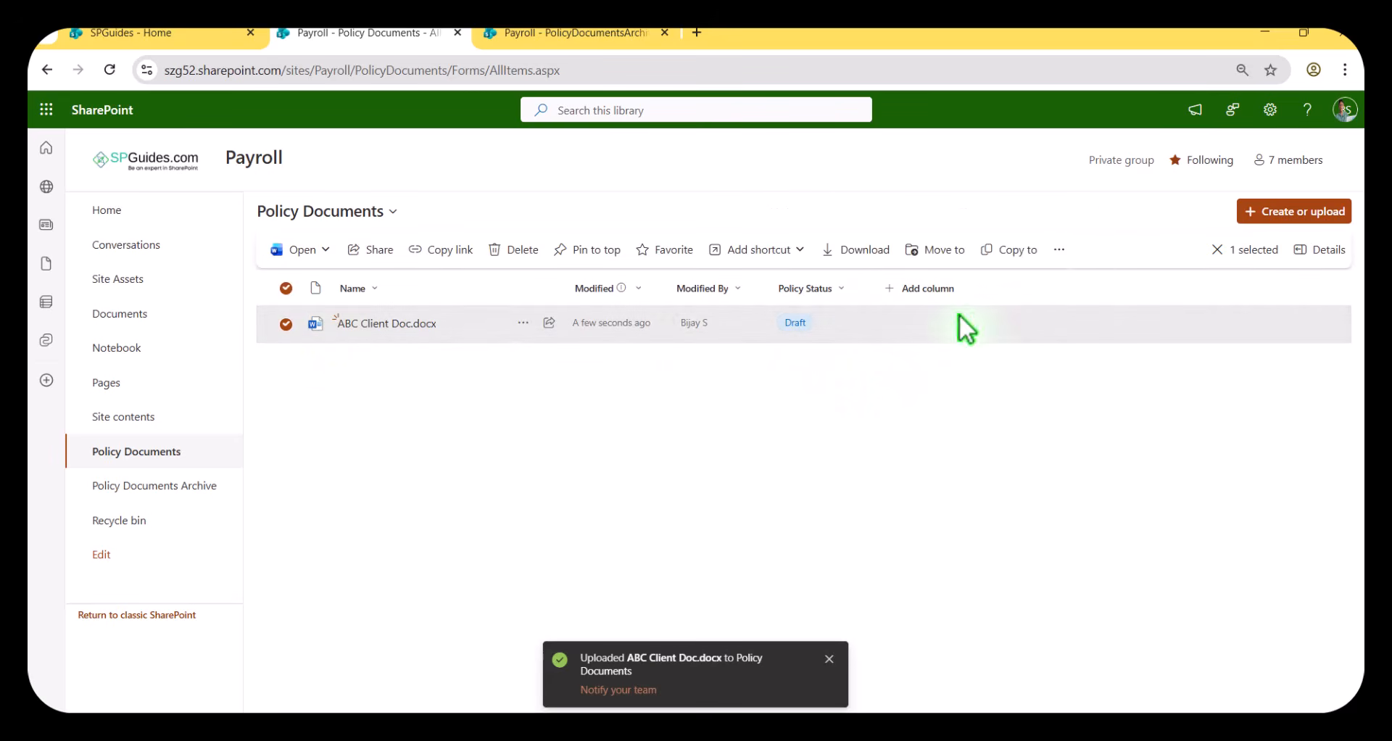
click(1059, 250)
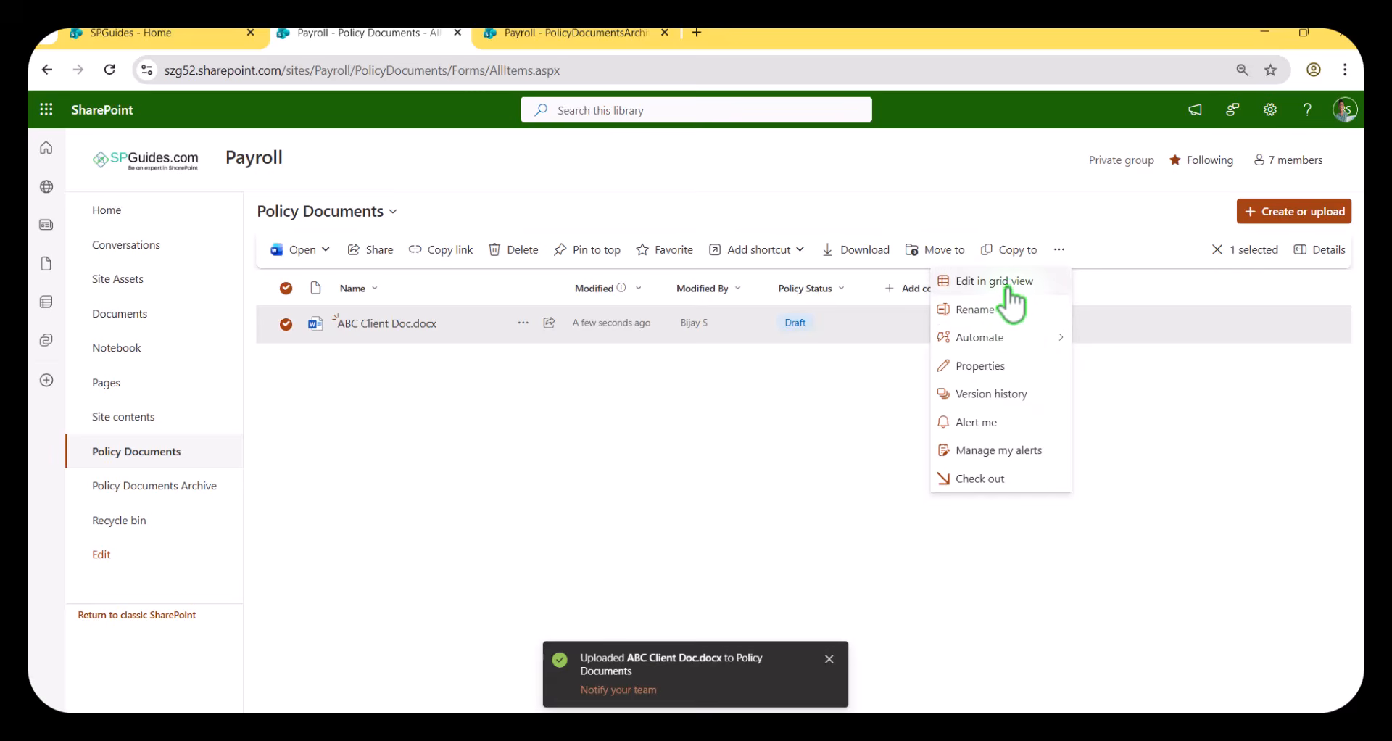
click(985, 363)
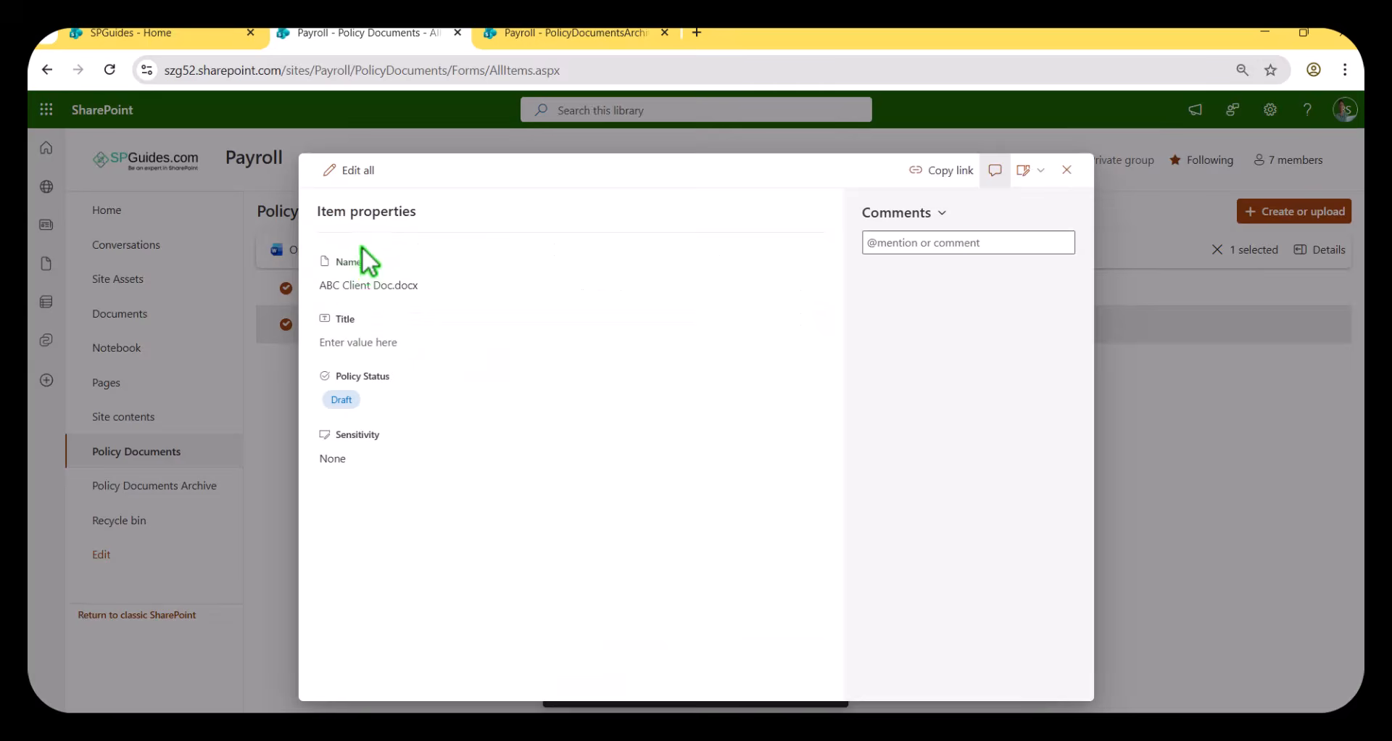
click(350, 173)
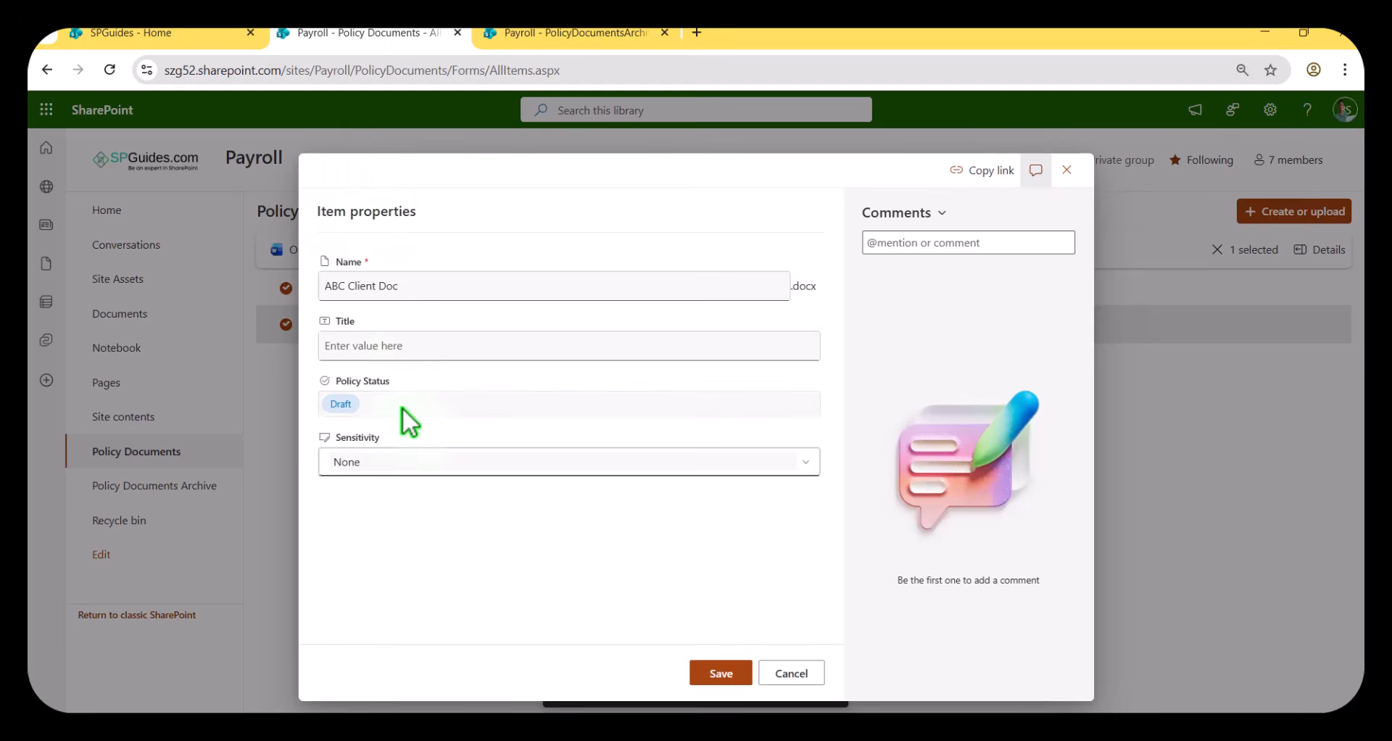
click(403, 413)
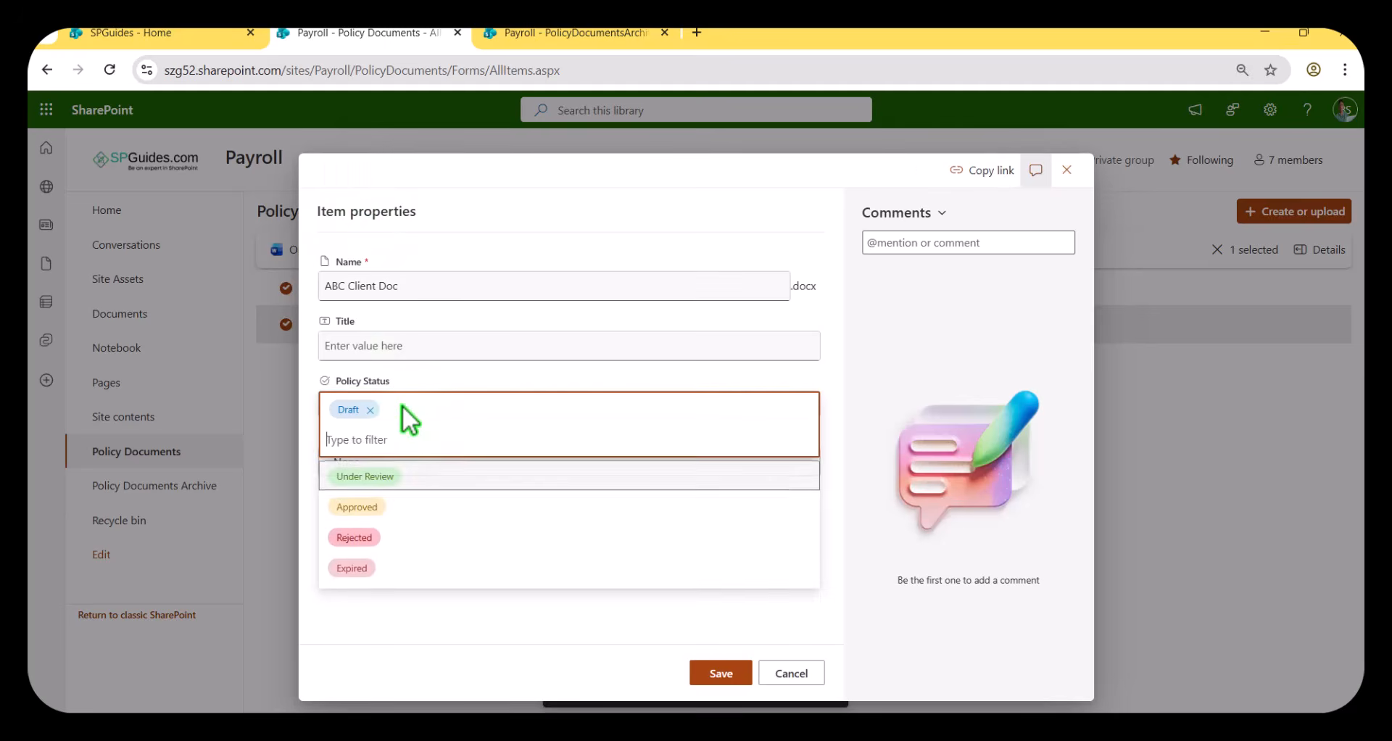
click(387, 577)
click(733, 679)
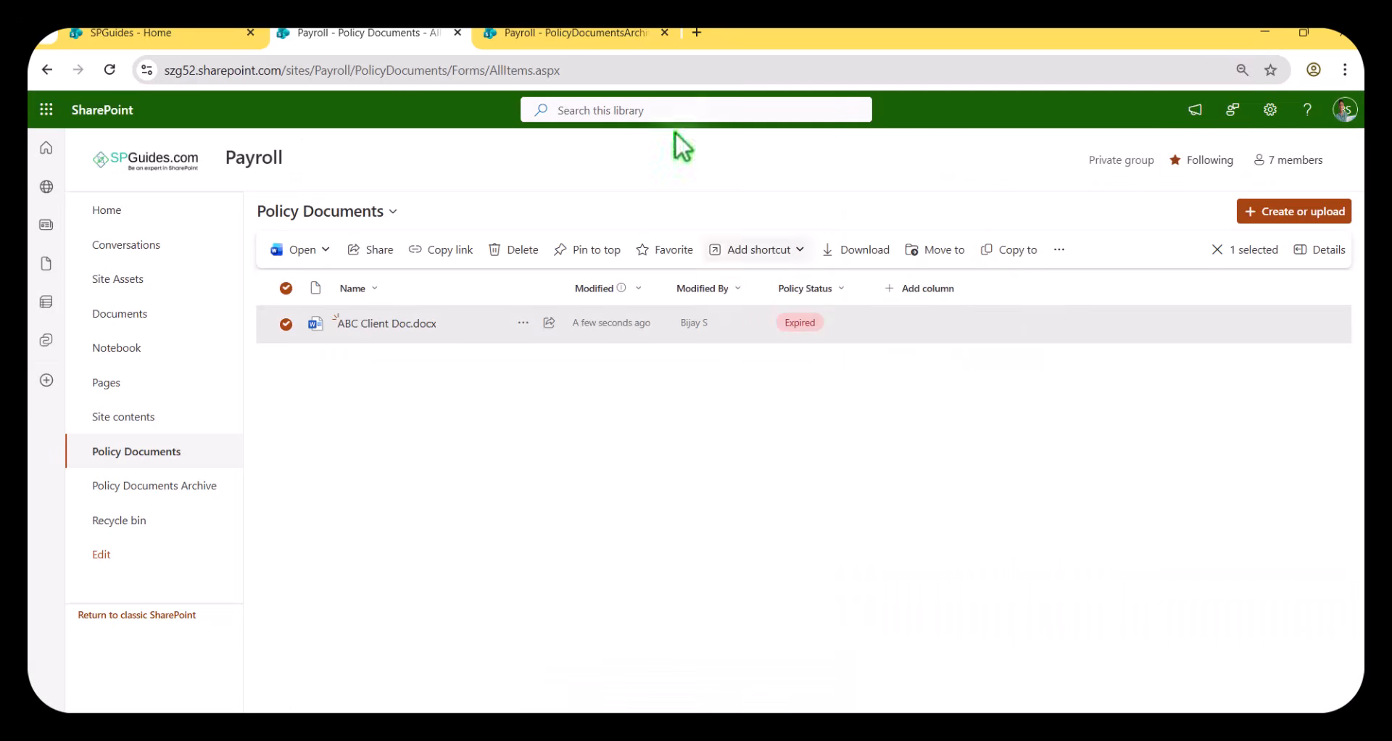
Check the Policy Documents Archive library for the expired document and return to the Policy Documents library.
click(597, 35)
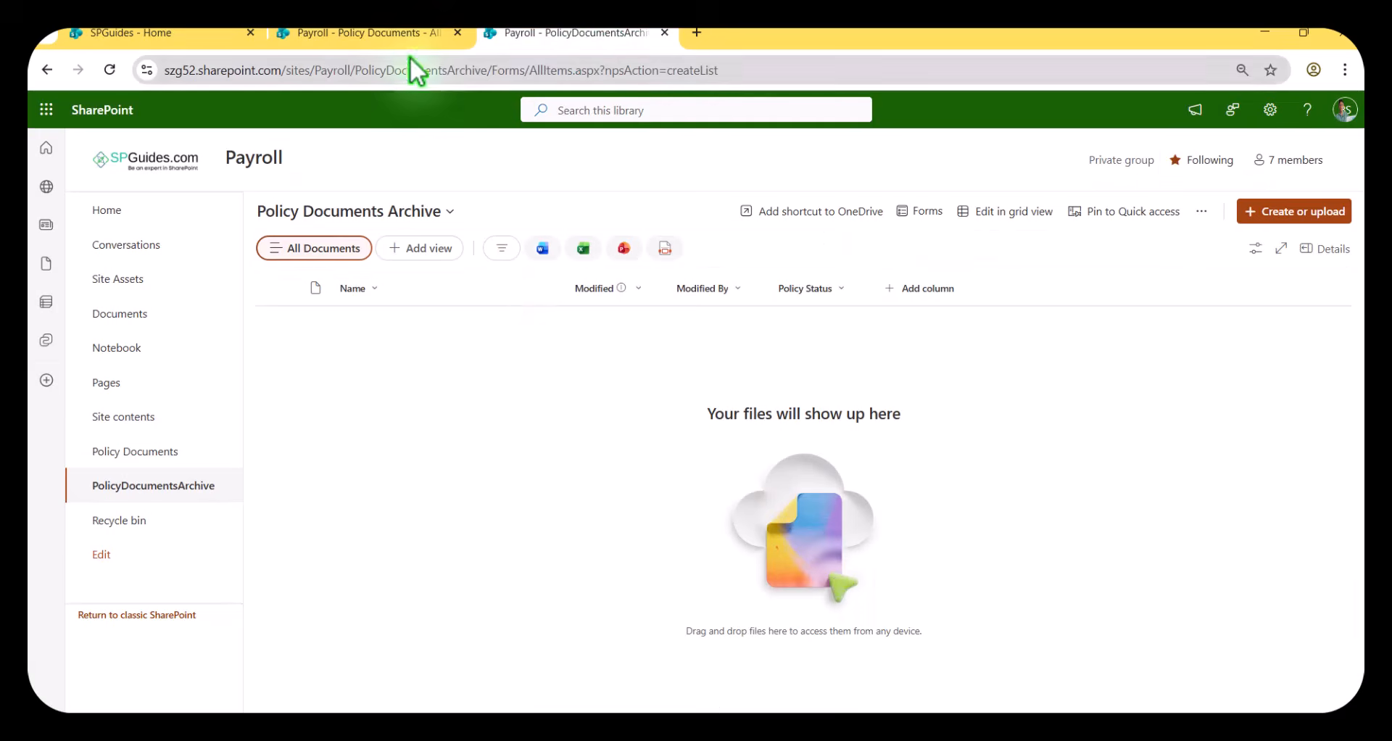
click(395, 35)
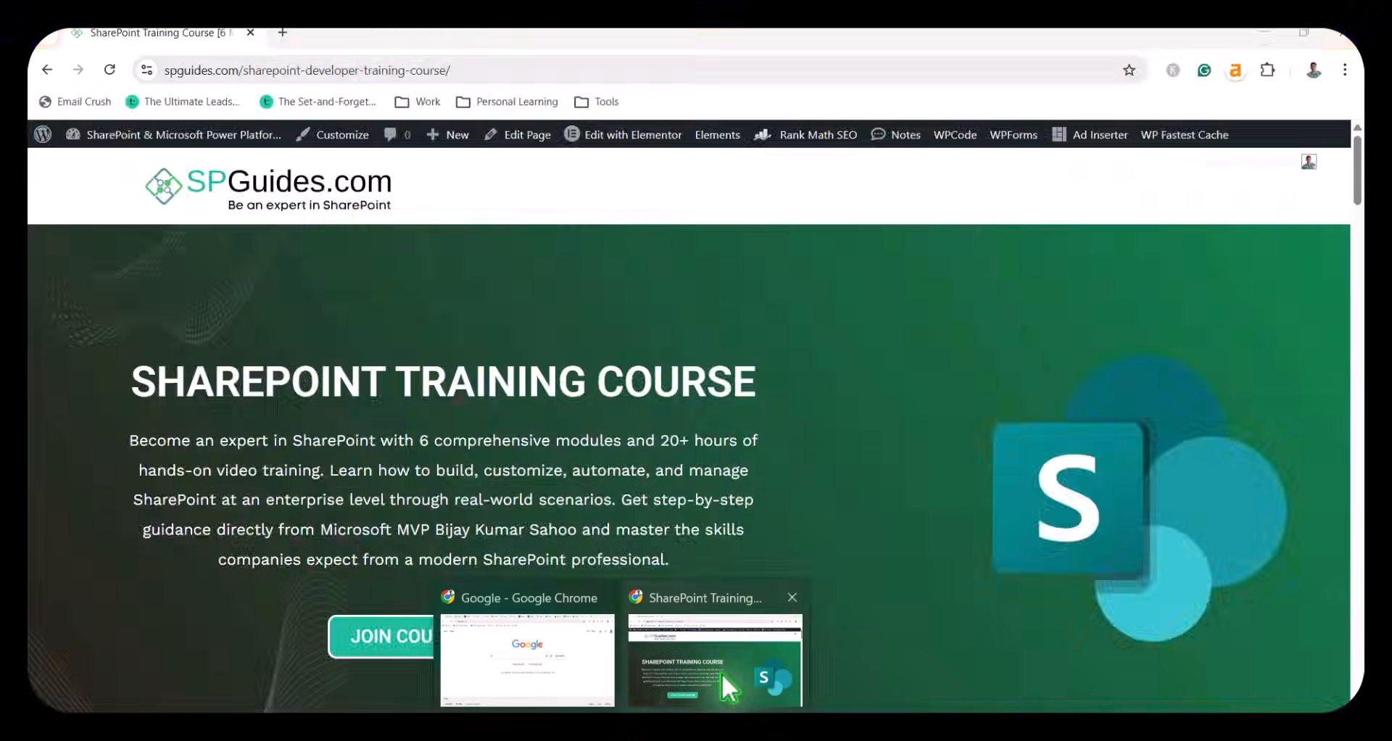
click(720, 673)
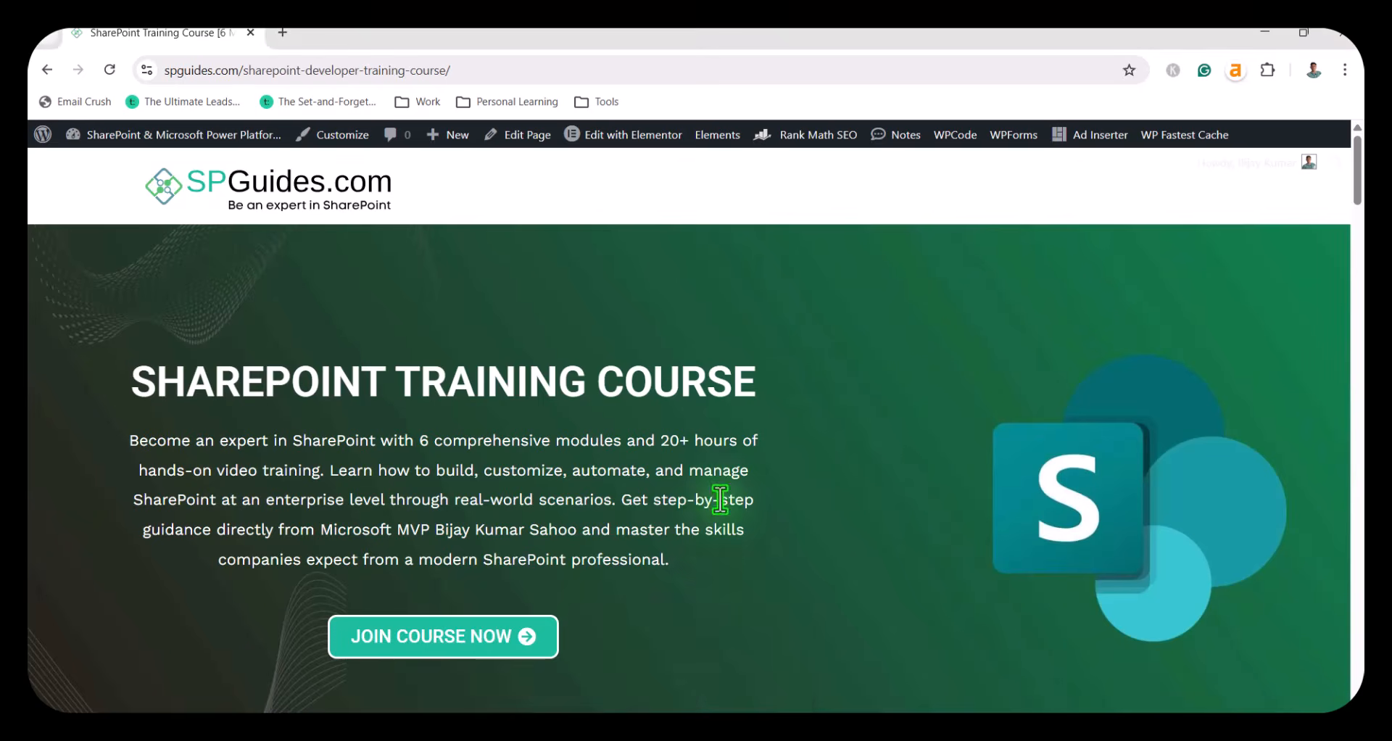
Read the SharePoint Training Course page from its introduction through the reasons to join to the table of content.
scroll(686, 569, down, 2)
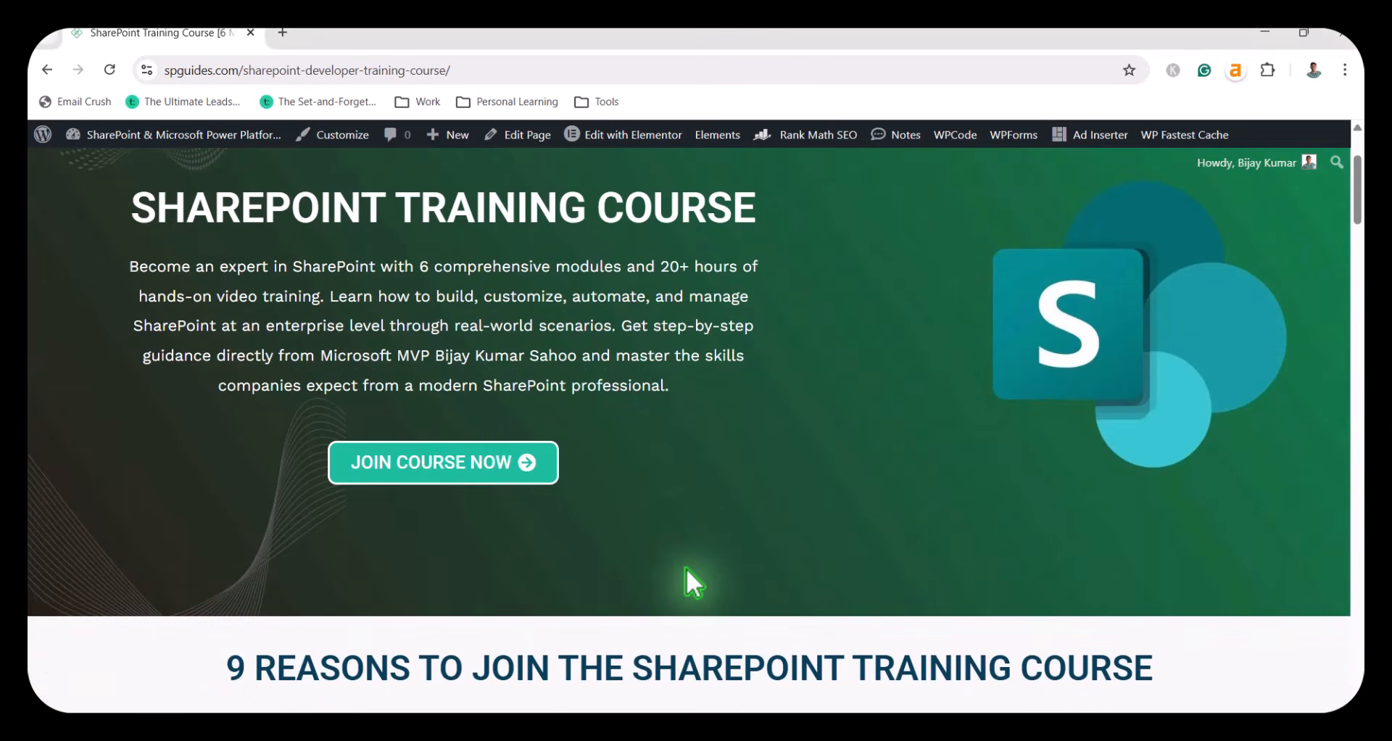
scroll(686, 569, up, 3)
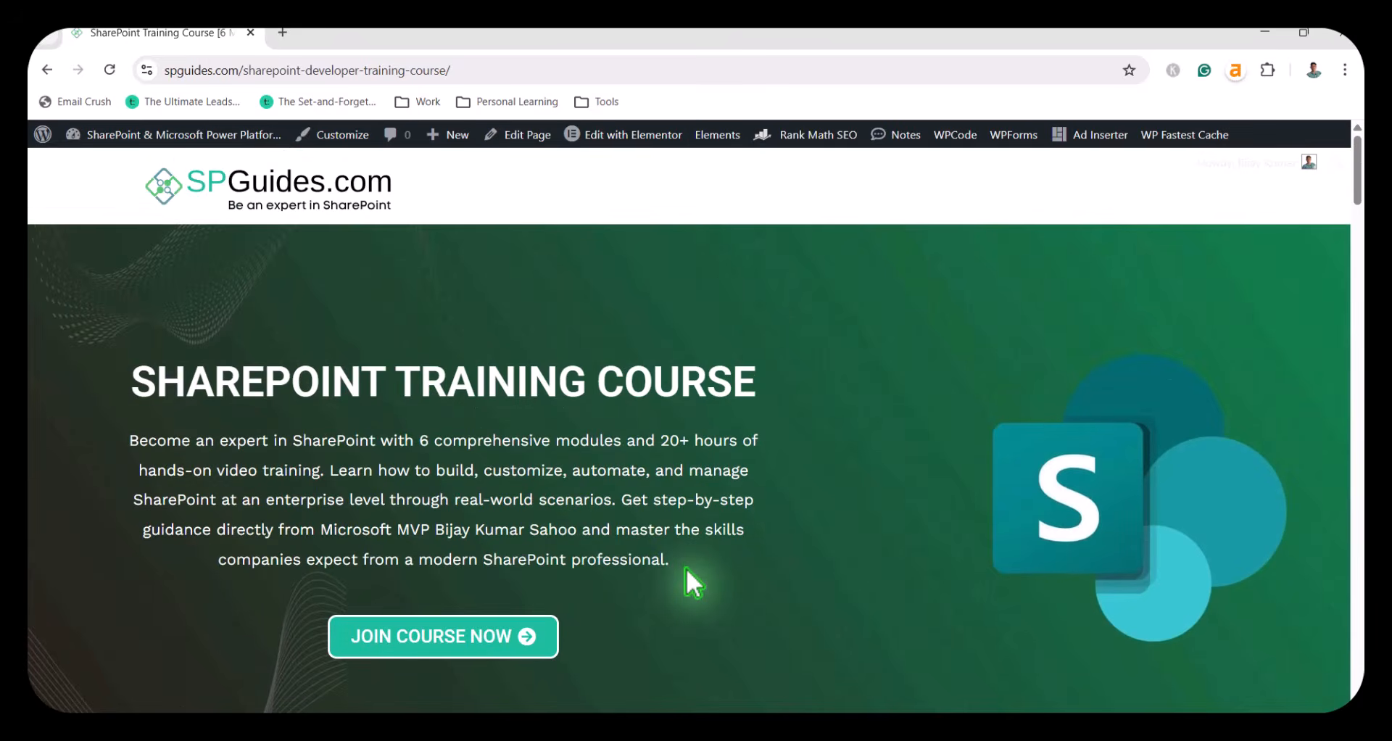
scroll(686, 568, down, 1)
drag(414, 353, 467, 355)
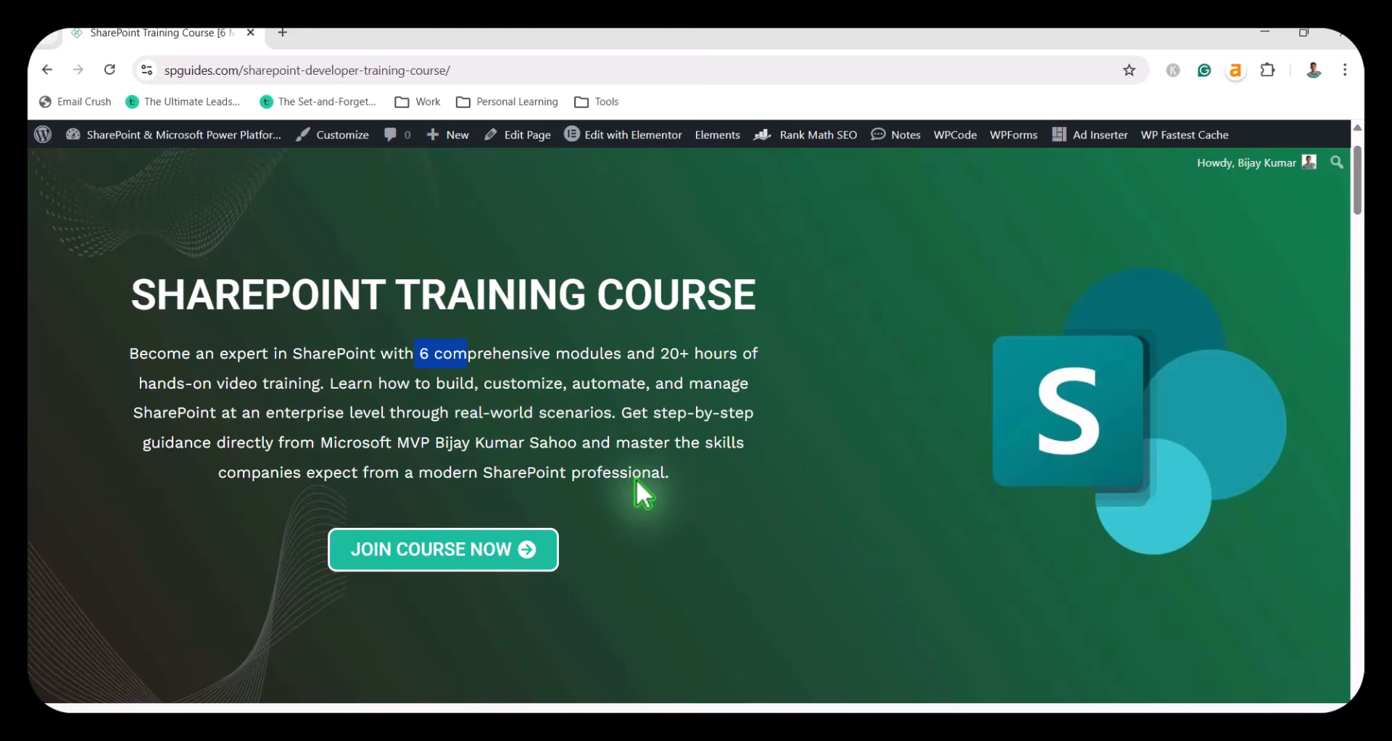
scroll(737, 653, down, 9)
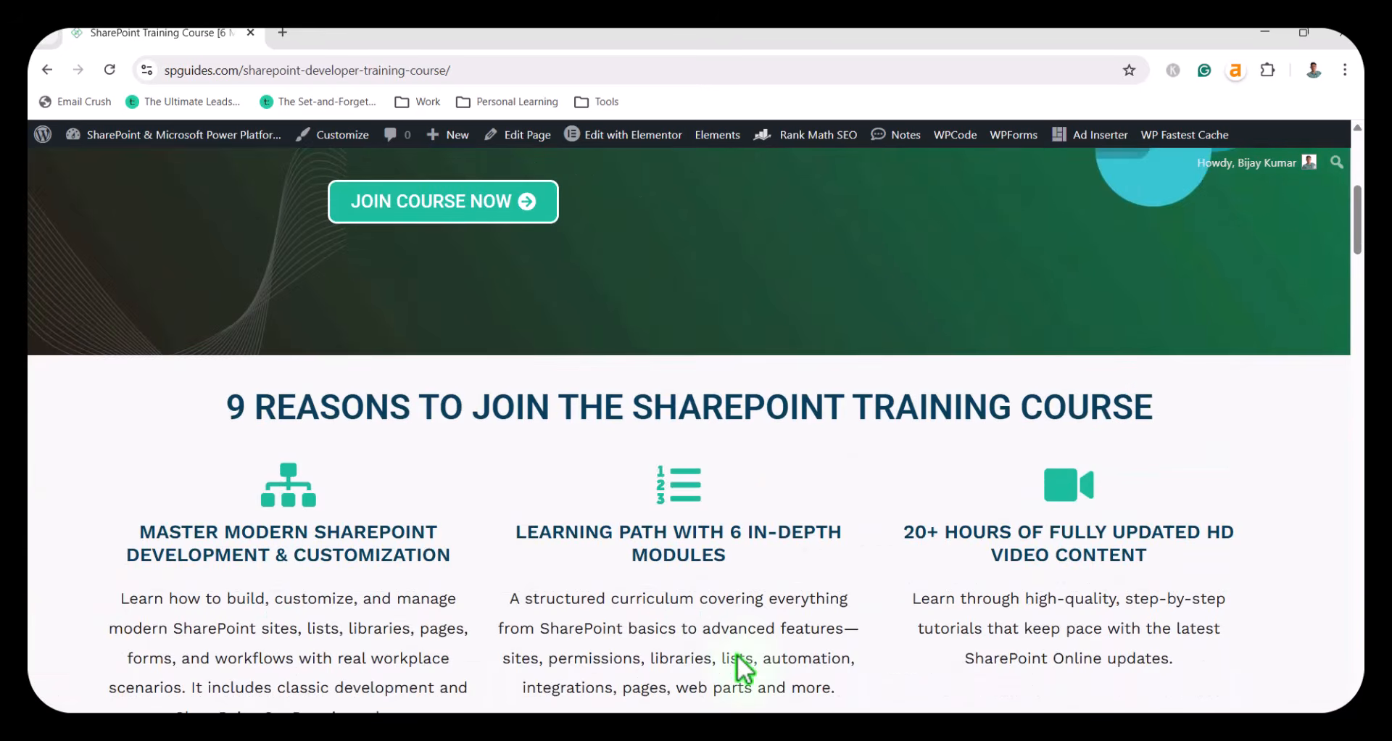
scroll(736, 654, down, 8)
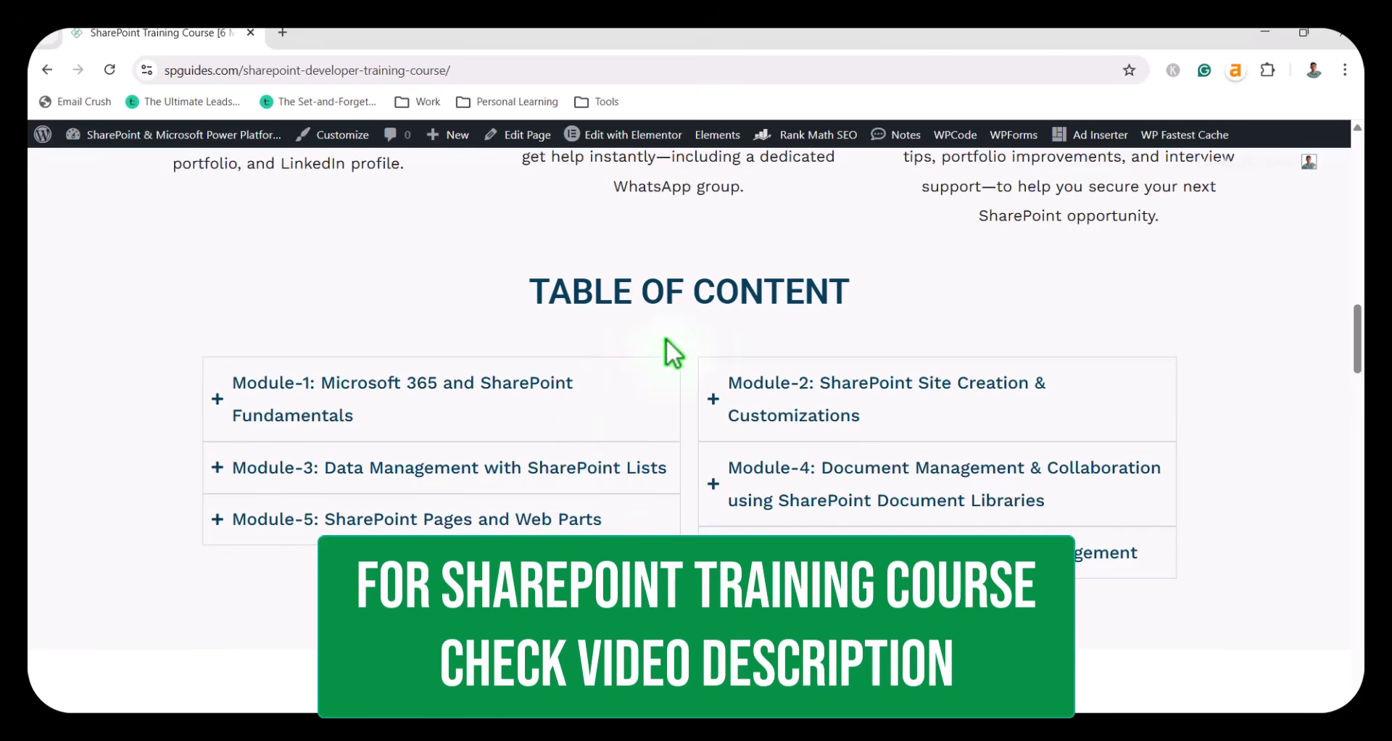
Expand Module-1 and Module-2 in the course's table of content and review their topics.
click(462, 397)
scroll(450, 506, down, 4)
scroll(450, 507, up, 3)
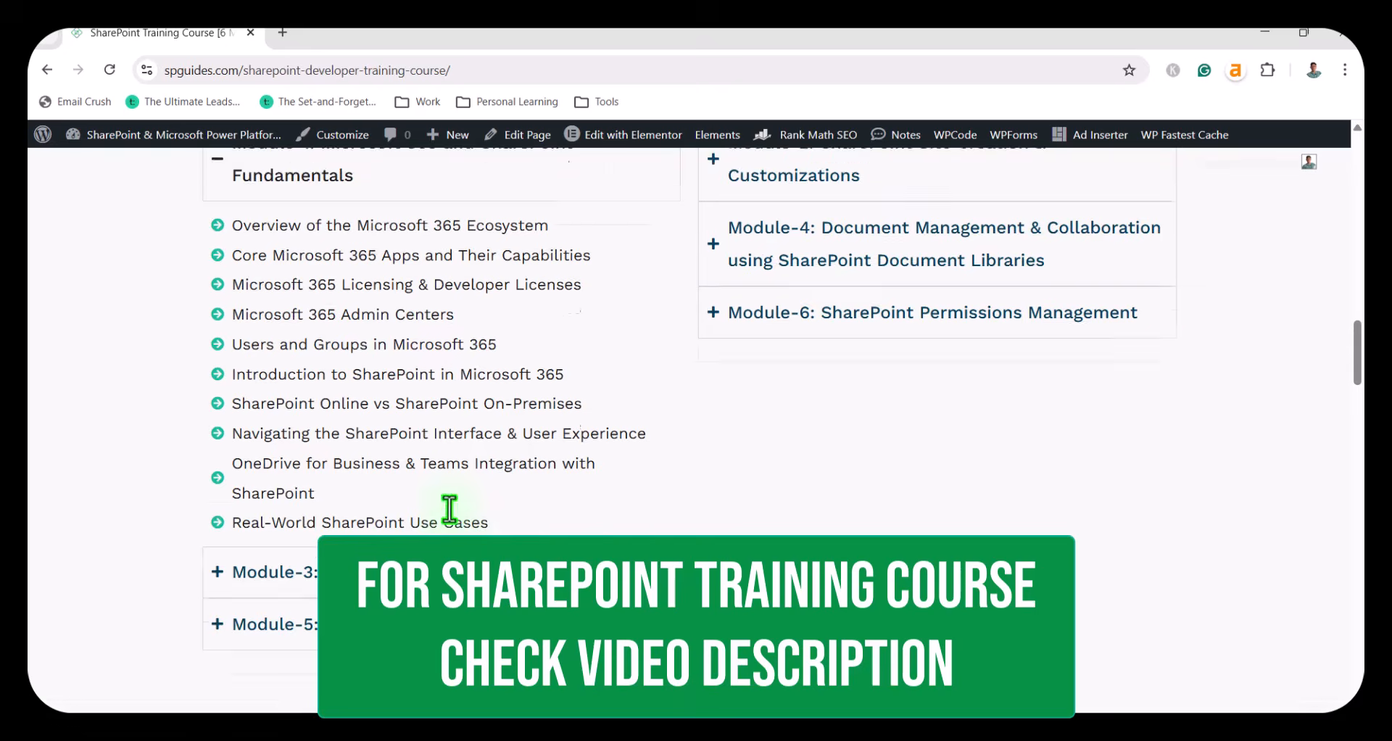
click(854, 311)
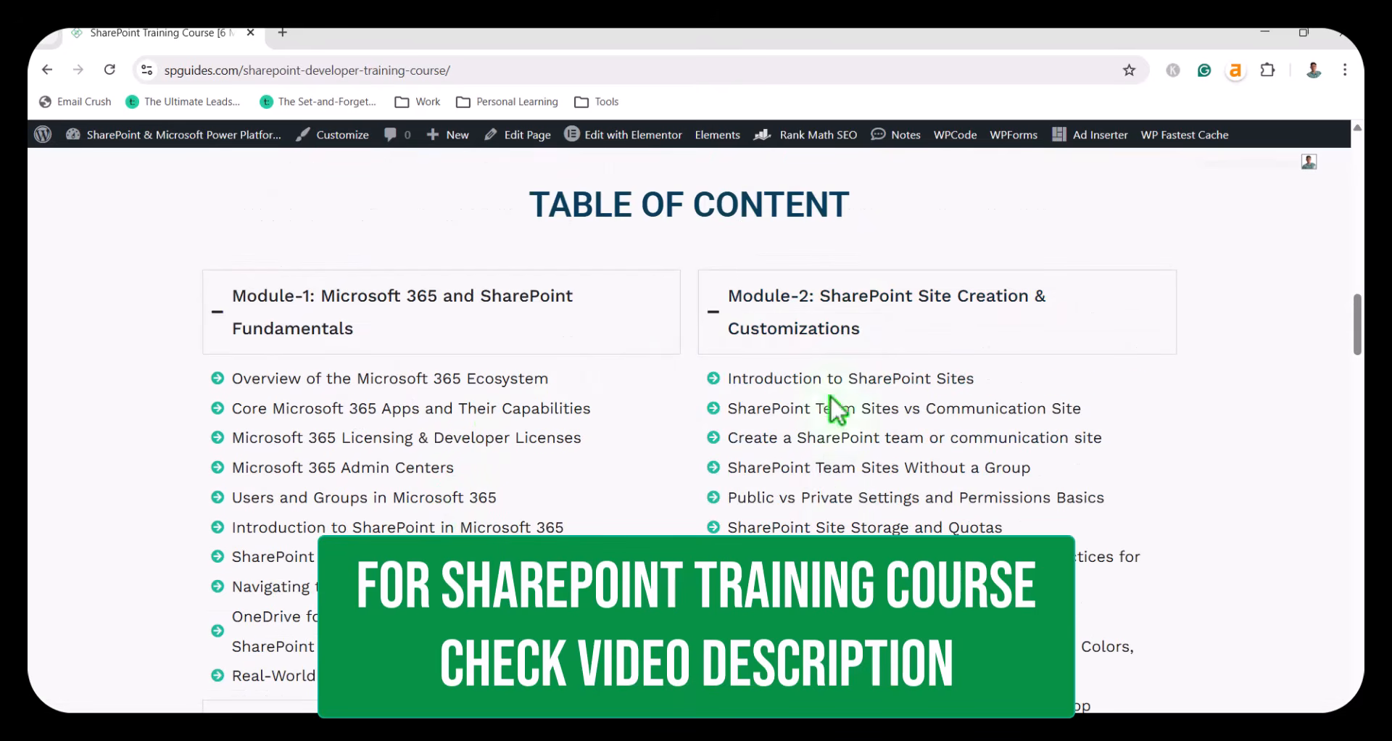
scroll(834, 493, down, 5)
scroll(827, 484, down, 6)
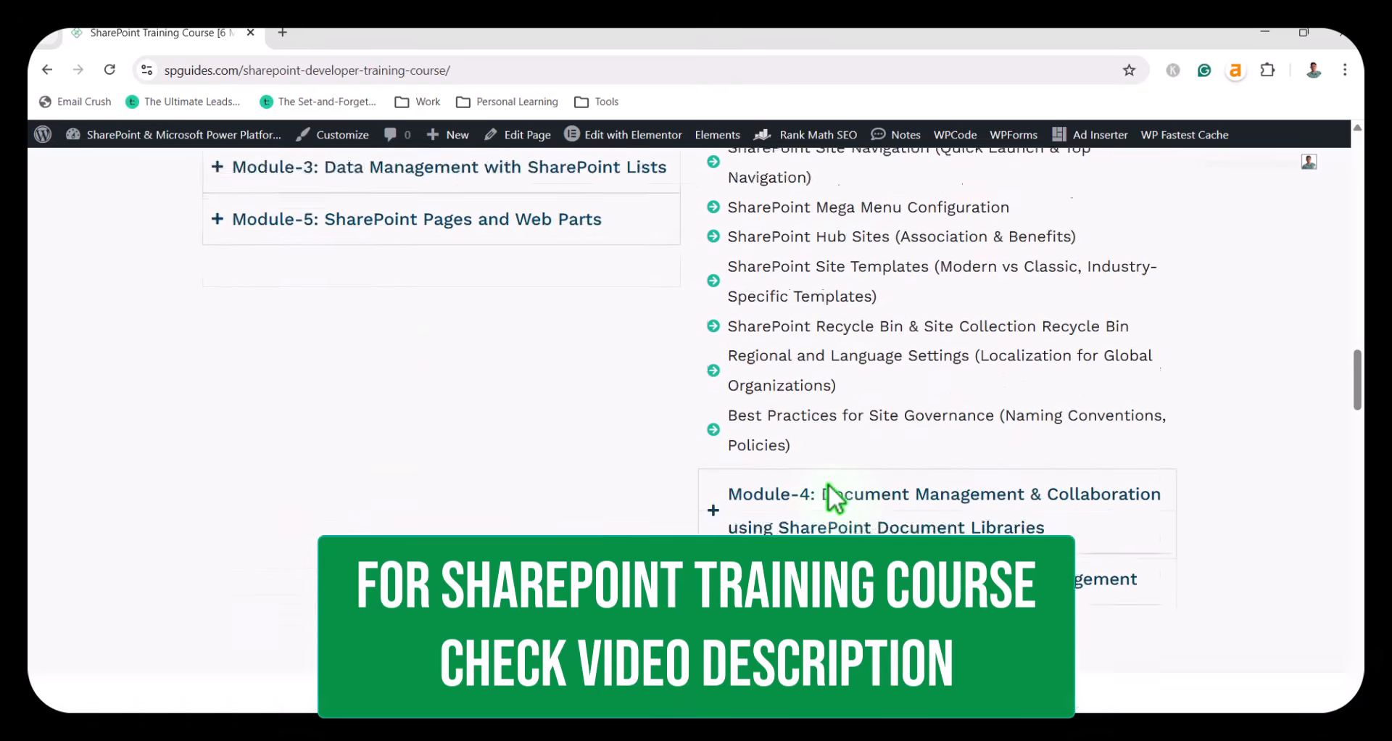
scroll(660, 433, up, 5)
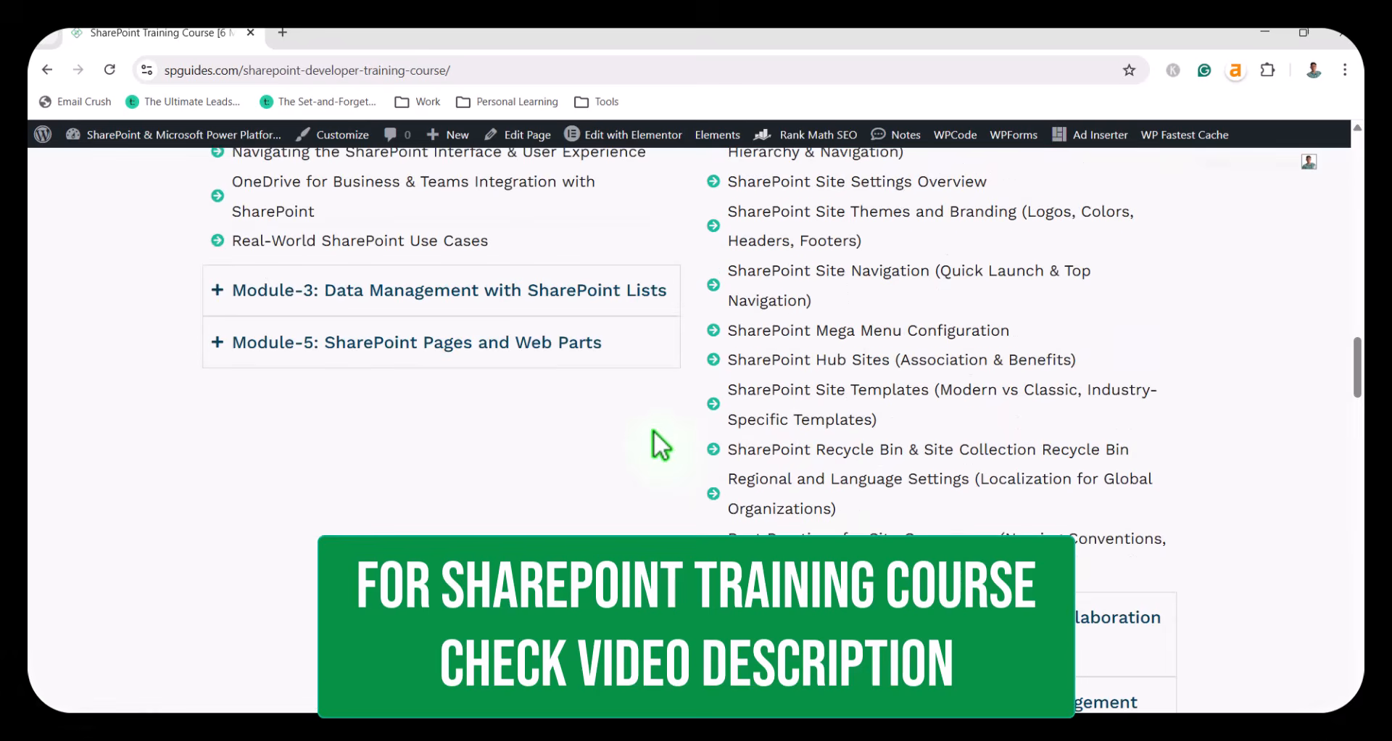
Expand Module-3, Module-4 and Module-5 in the table of content and review their topics.
click(537, 293)
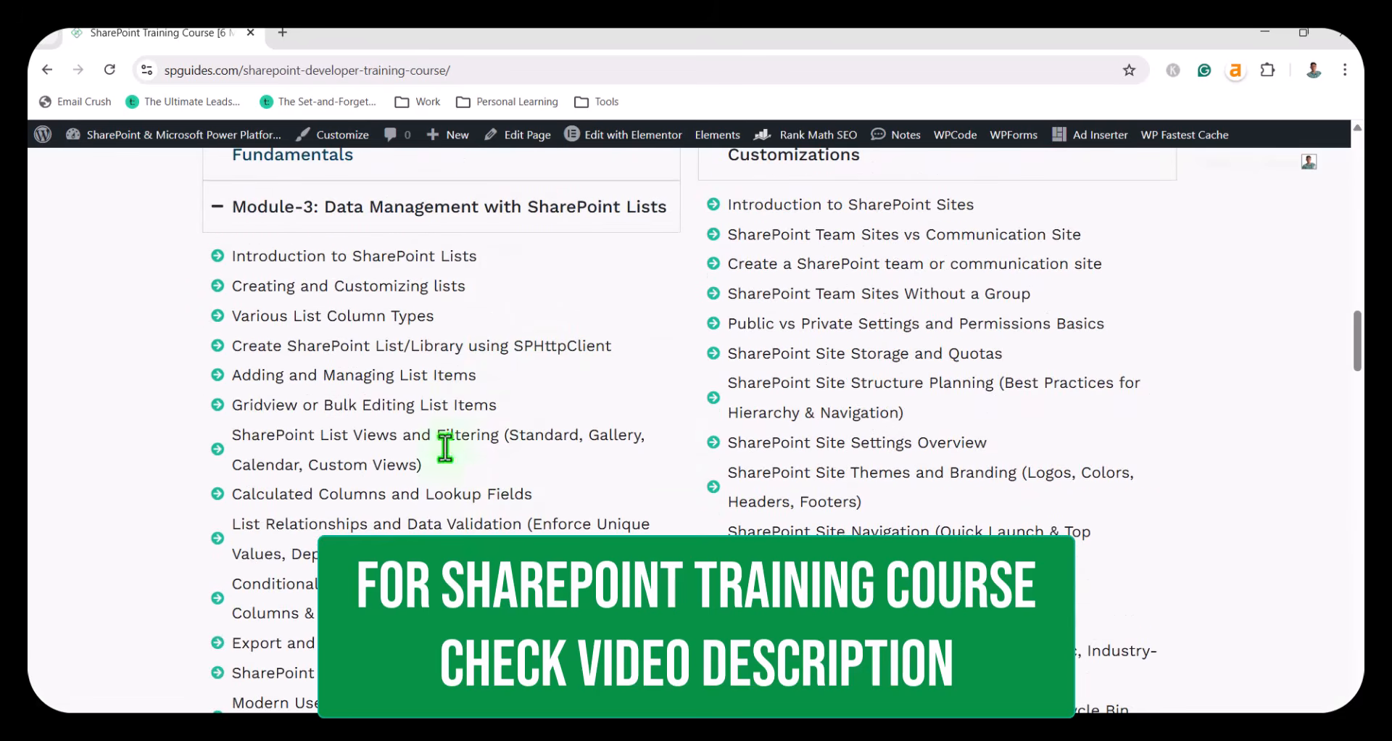
scroll(444, 413, down, 3)
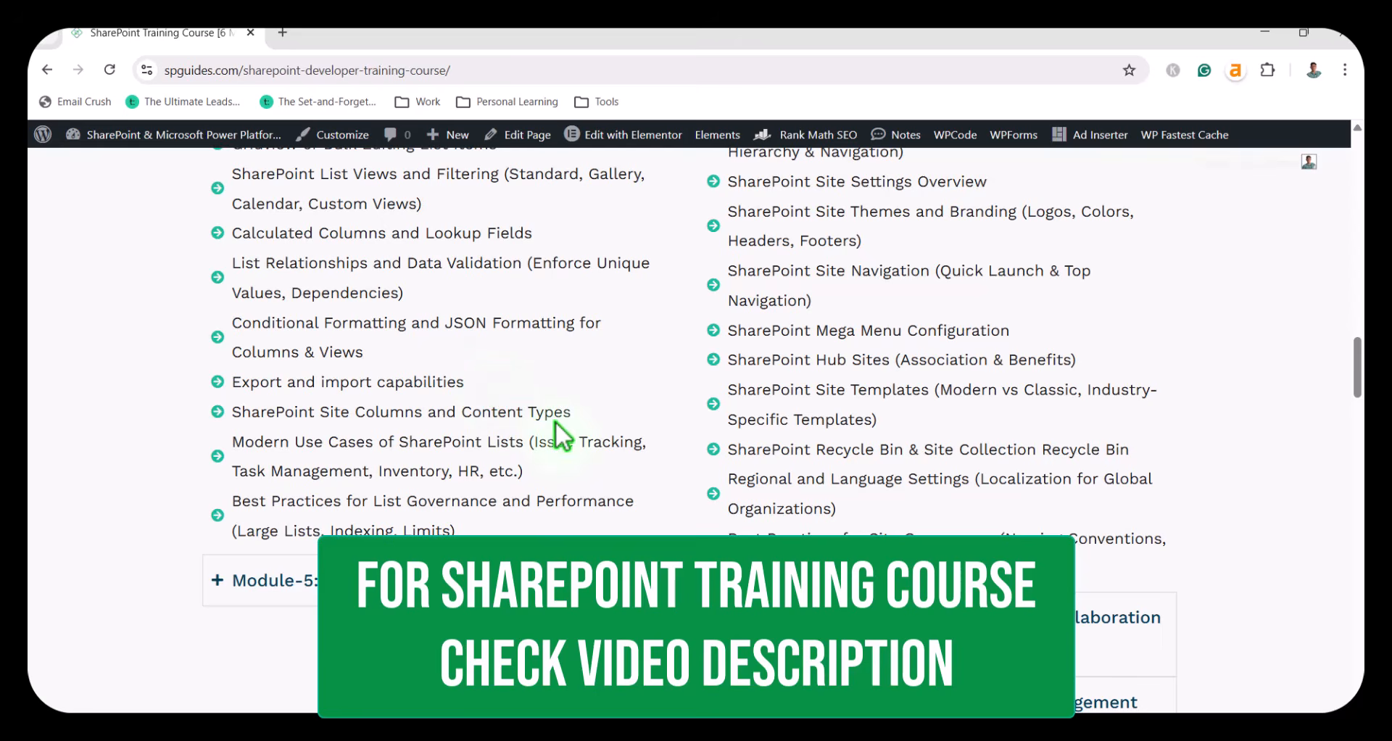
scroll(562, 434, down, 2)
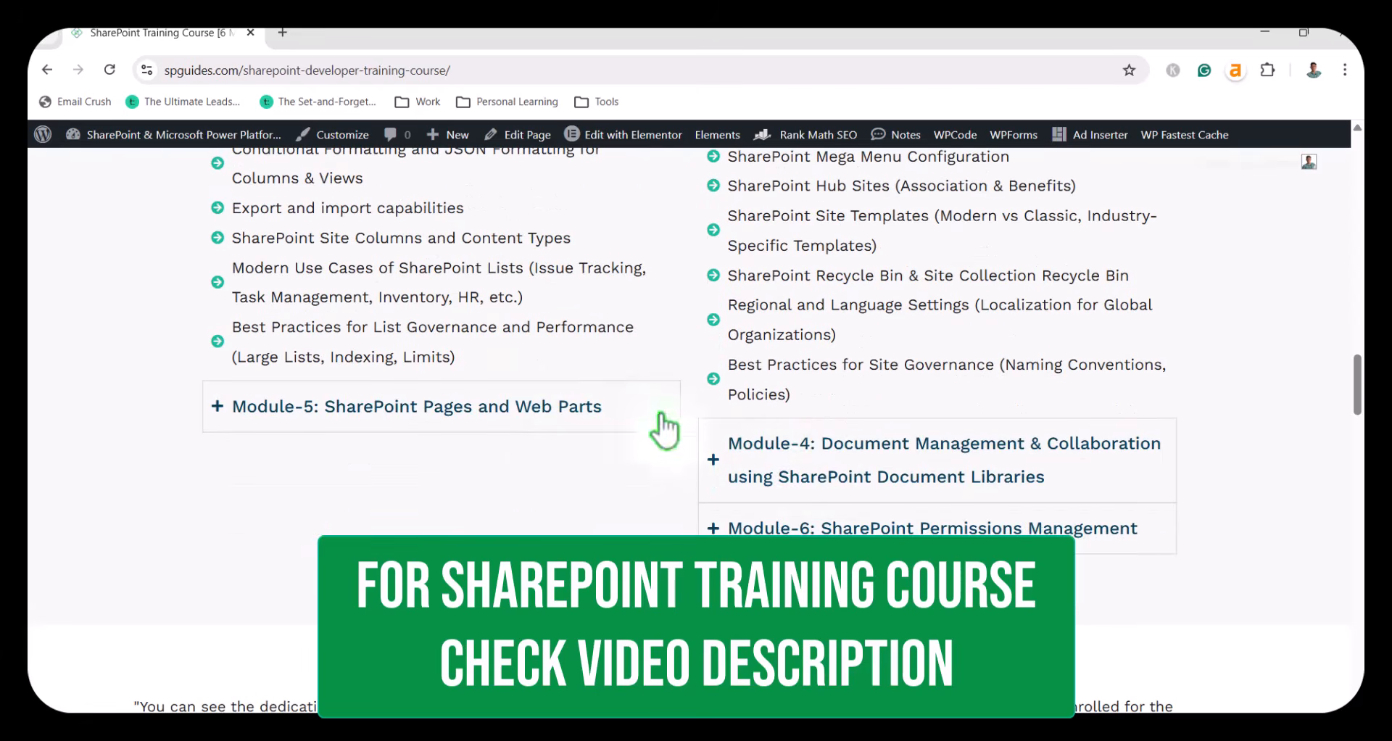
click(819, 471)
scroll(824, 497, down, 3)
scroll(825, 501, down, 2)
scroll(826, 503, up, 3)
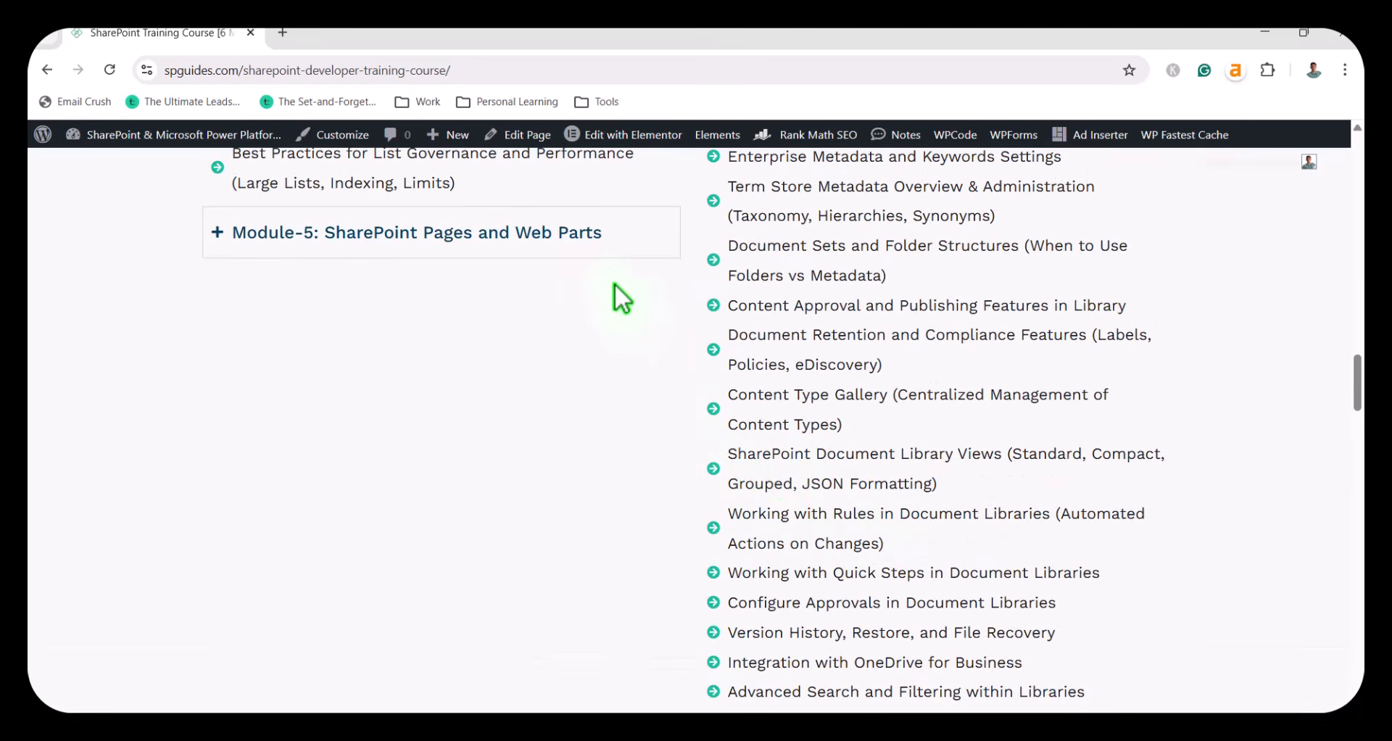
click(605, 248)
scroll(528, 391, up, 5)
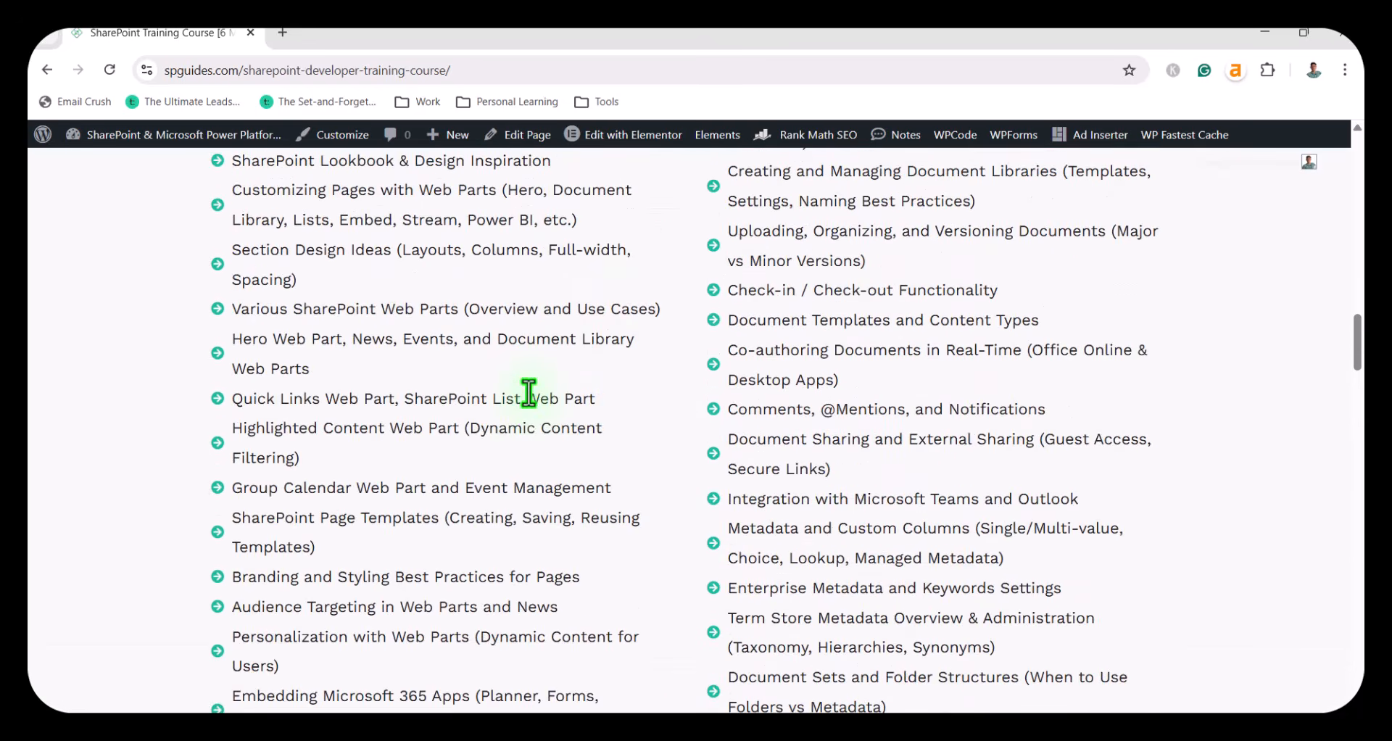
Review the Module-5 and Module-4 topics in the table of content, and expand Module-6: SharePoint Permissions Management to examine its topics.
scroll(456, 369, up, 1)
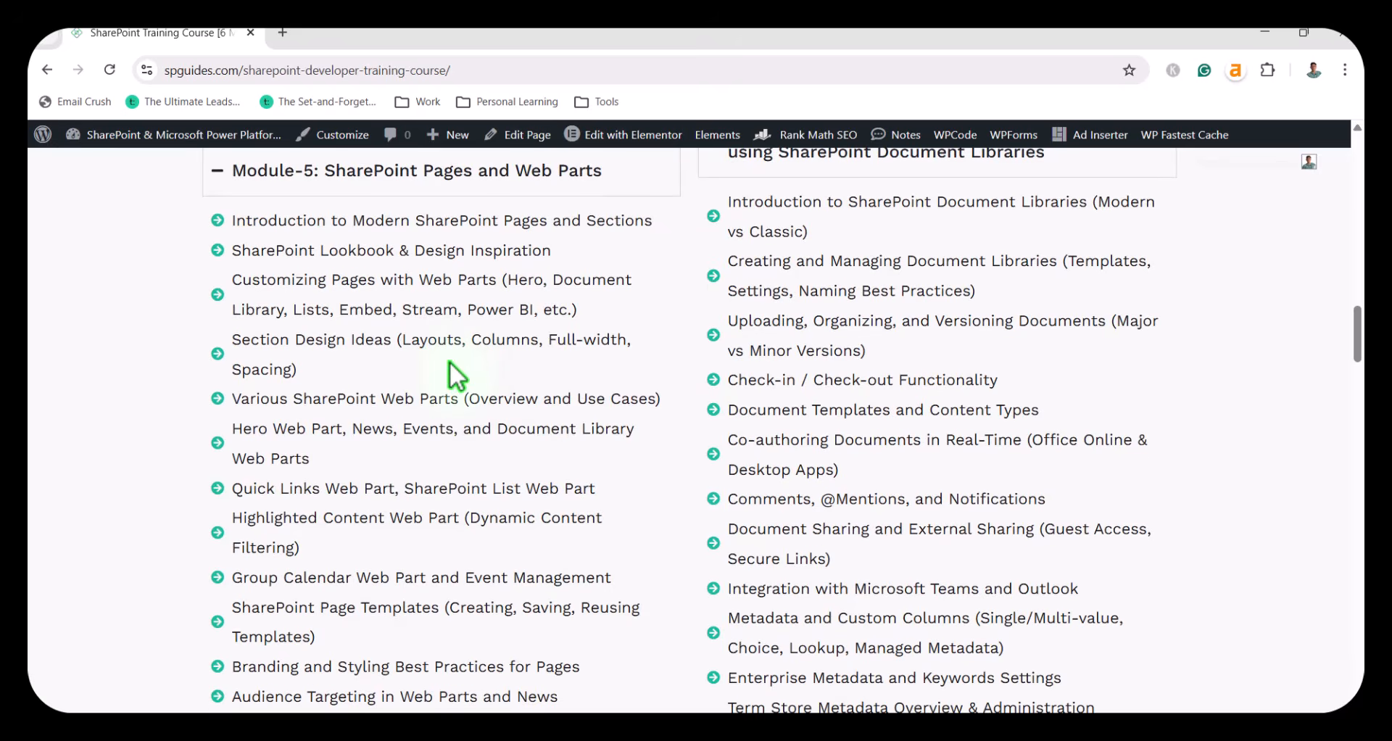
scroll(450, 362, down, 4)
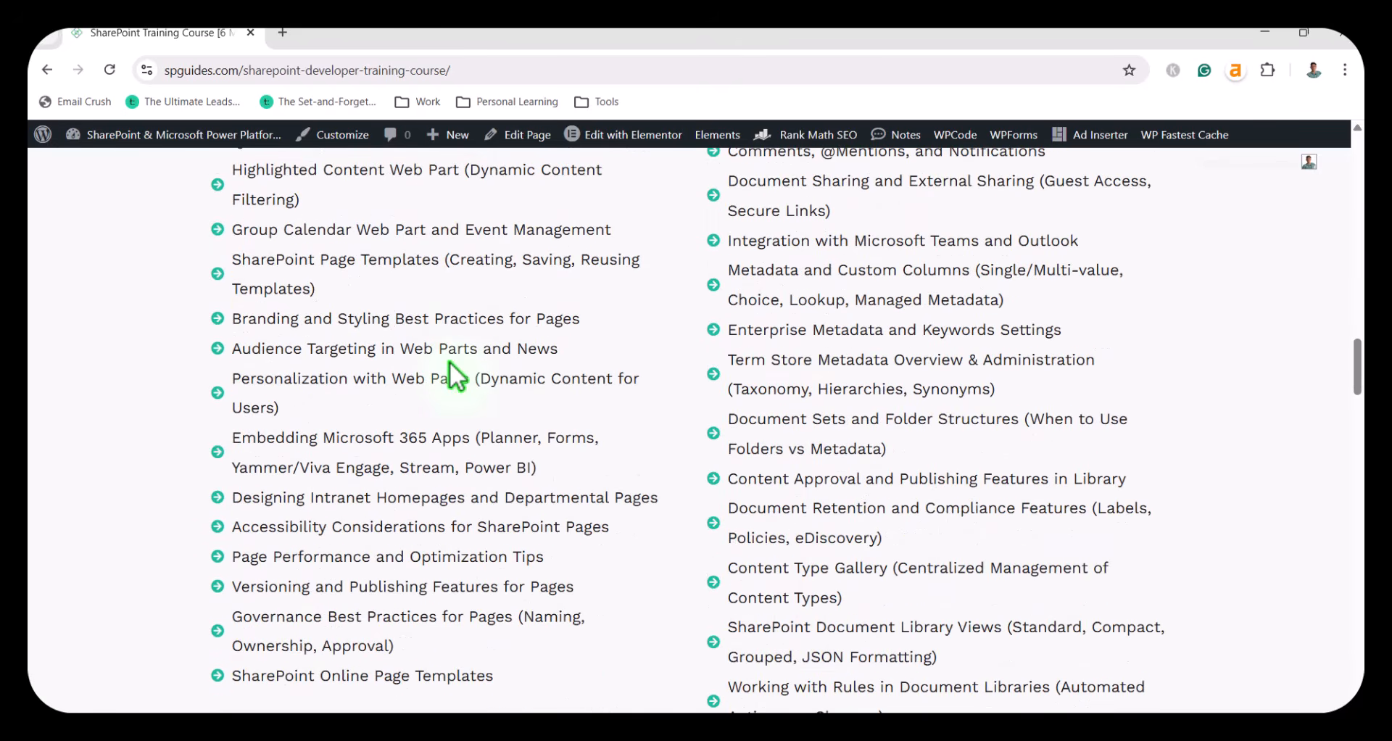
scroll(459, 436, down, 3)
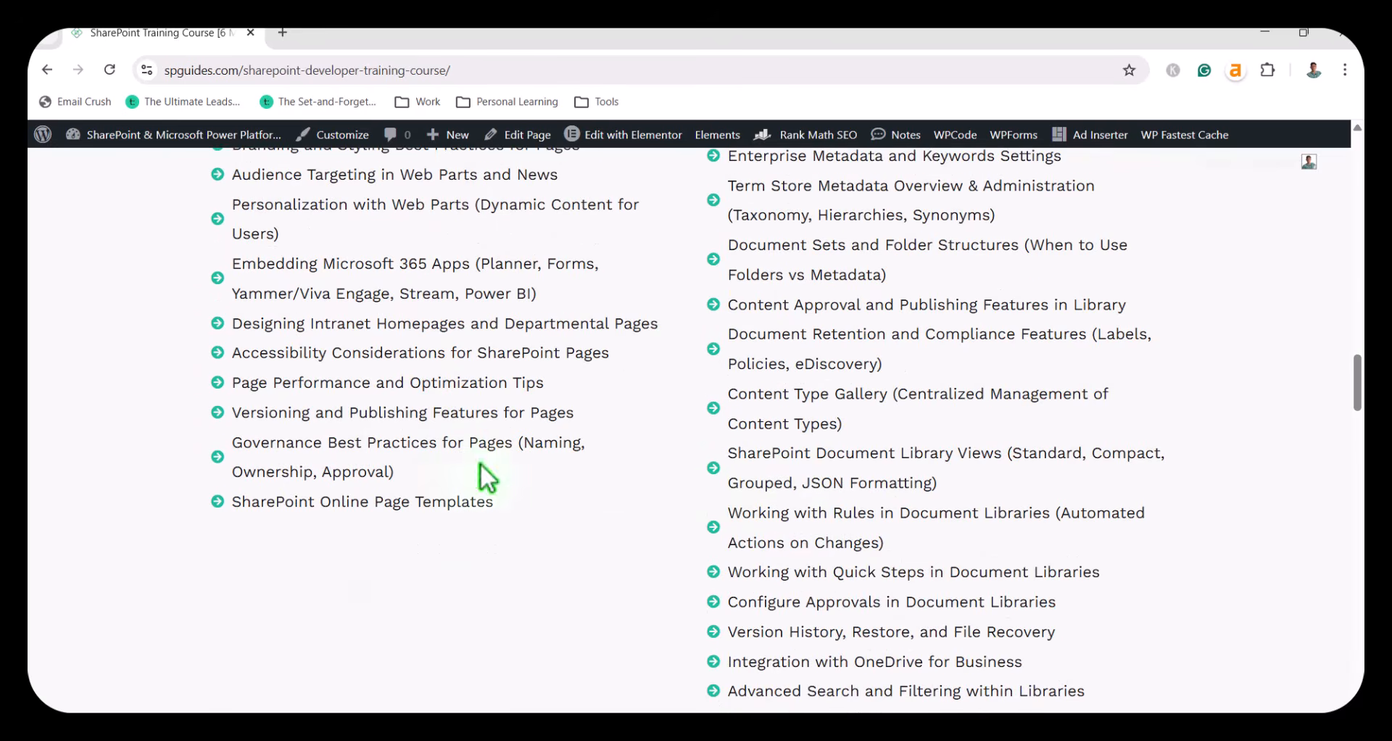
scroll(800, 501, down, 5)
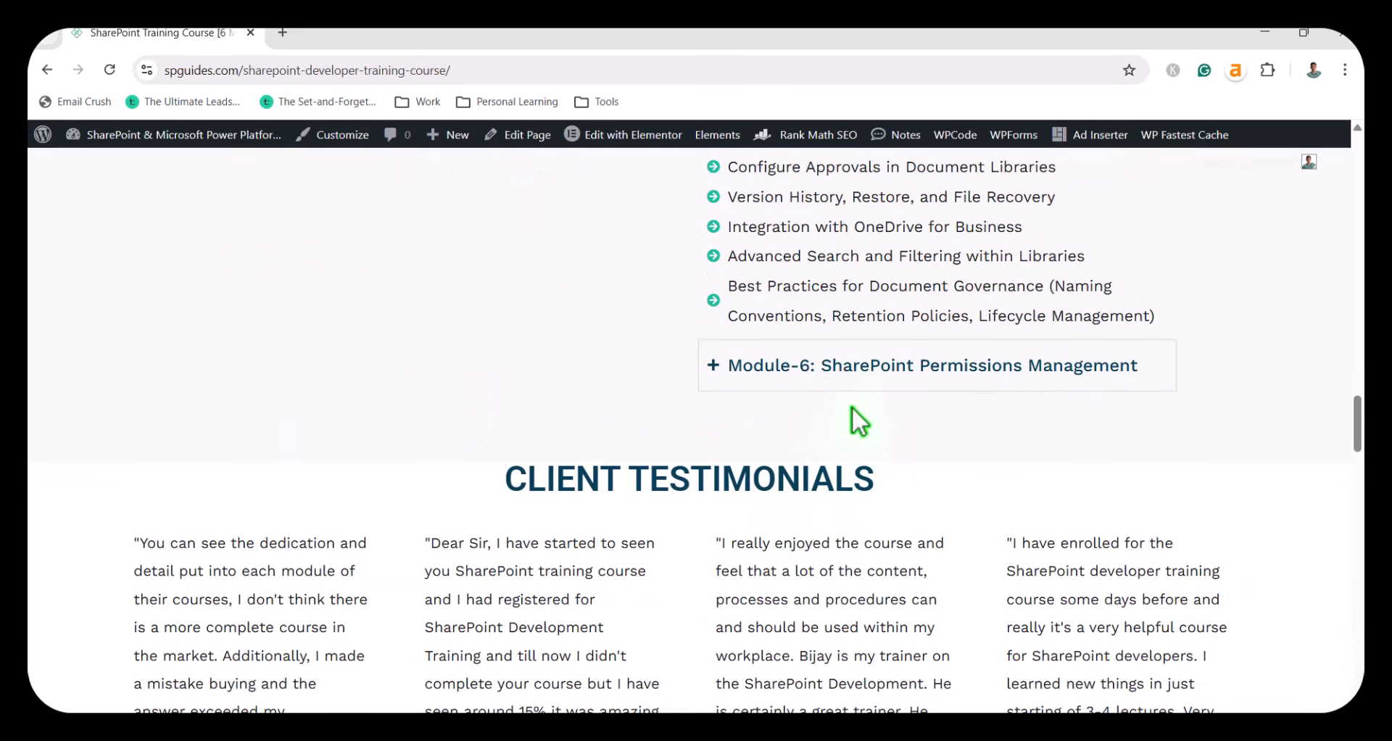
click(861, 371)
scroll(841, 497, up, 5)
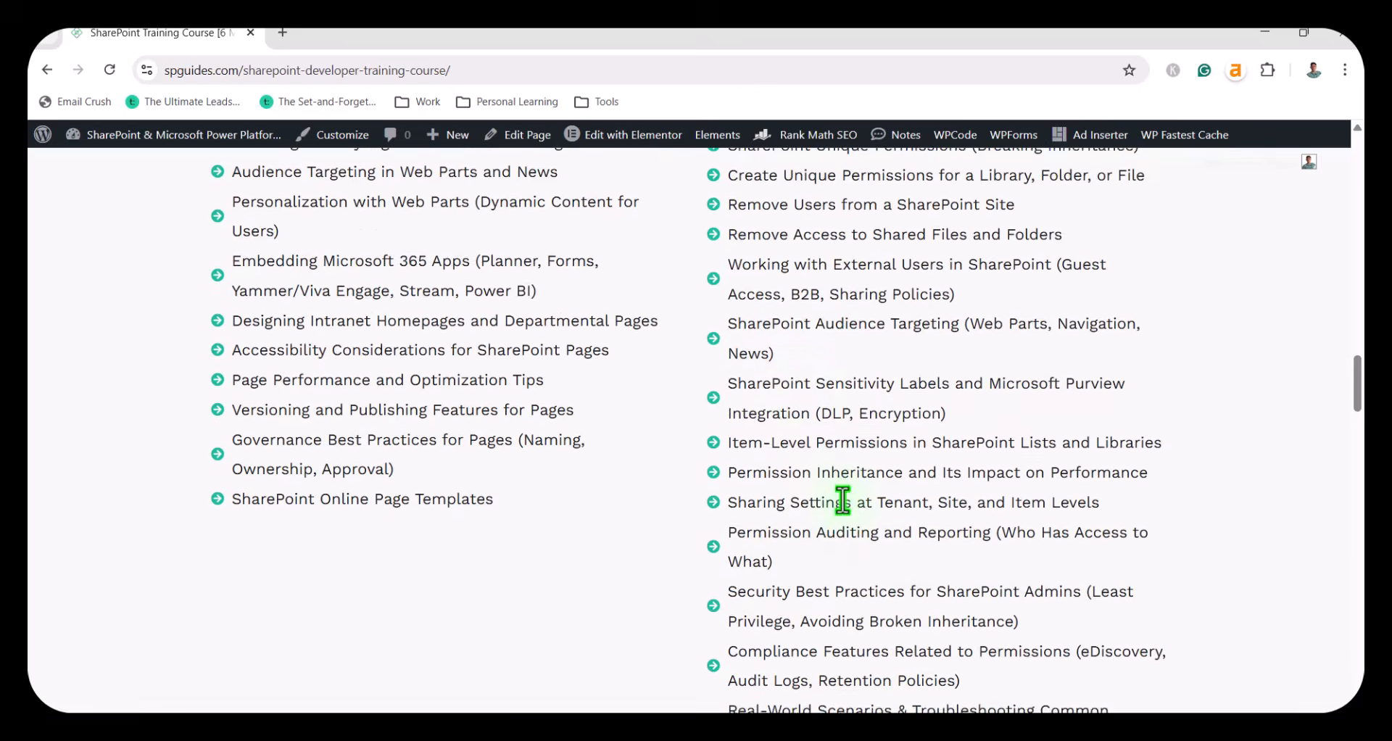
scroll(789, 378, up, 7)
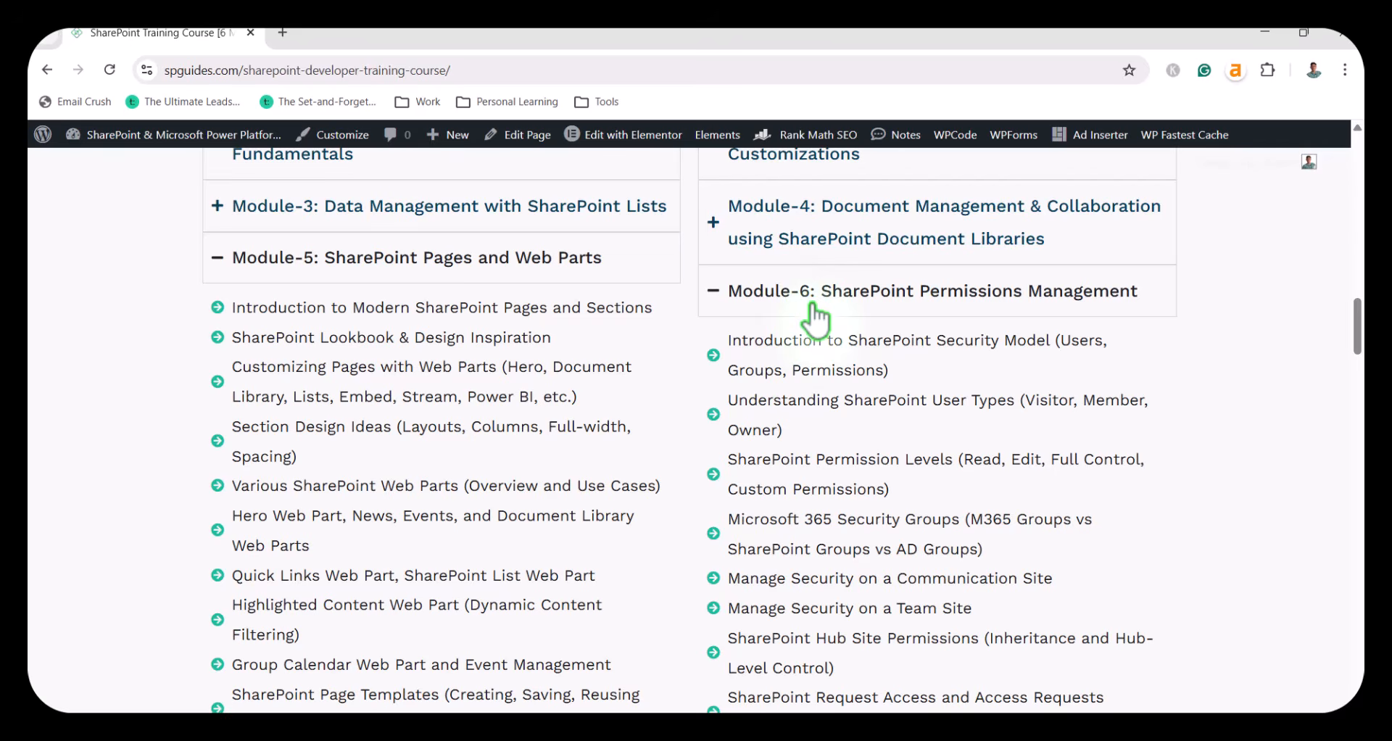
Revisit the course page's introduction and the benefits section above the table of content.
scroll(776, 478, up, 6)
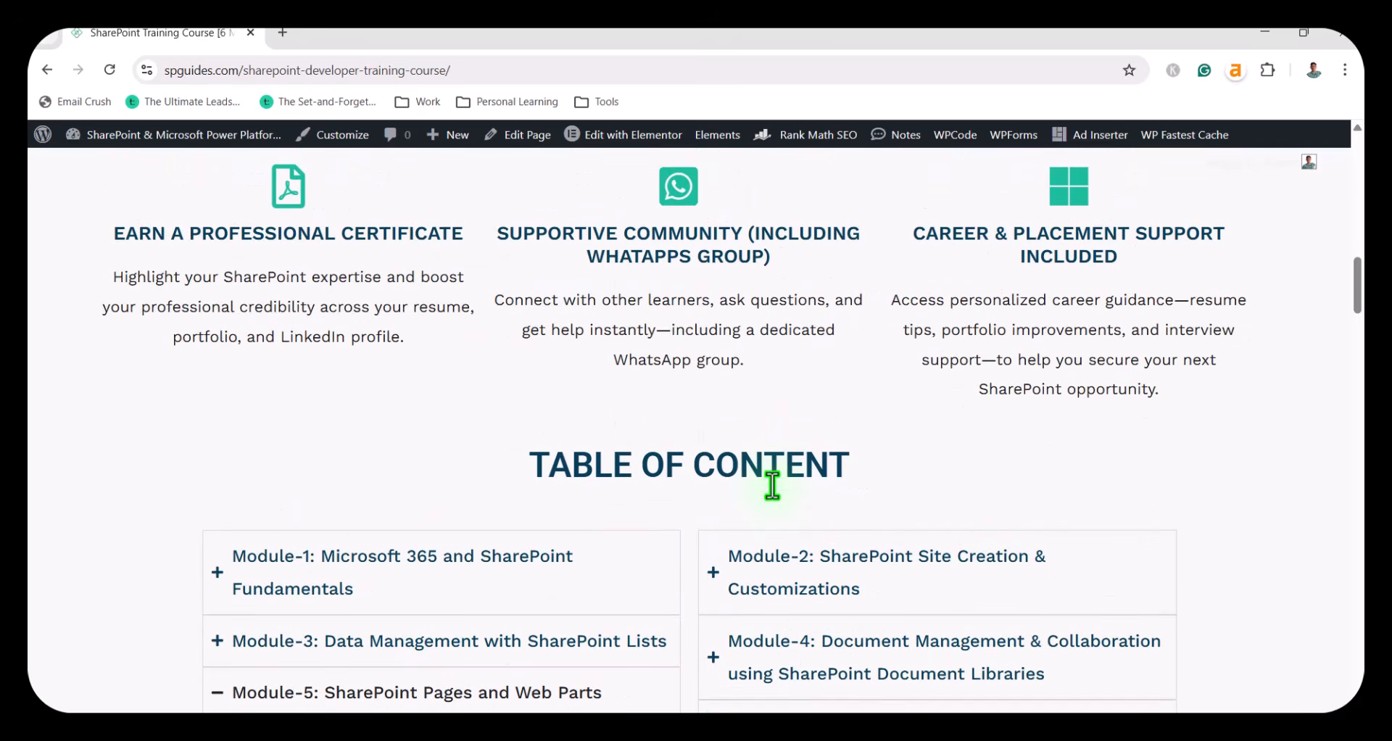
scroll(773, 487, up, 15)
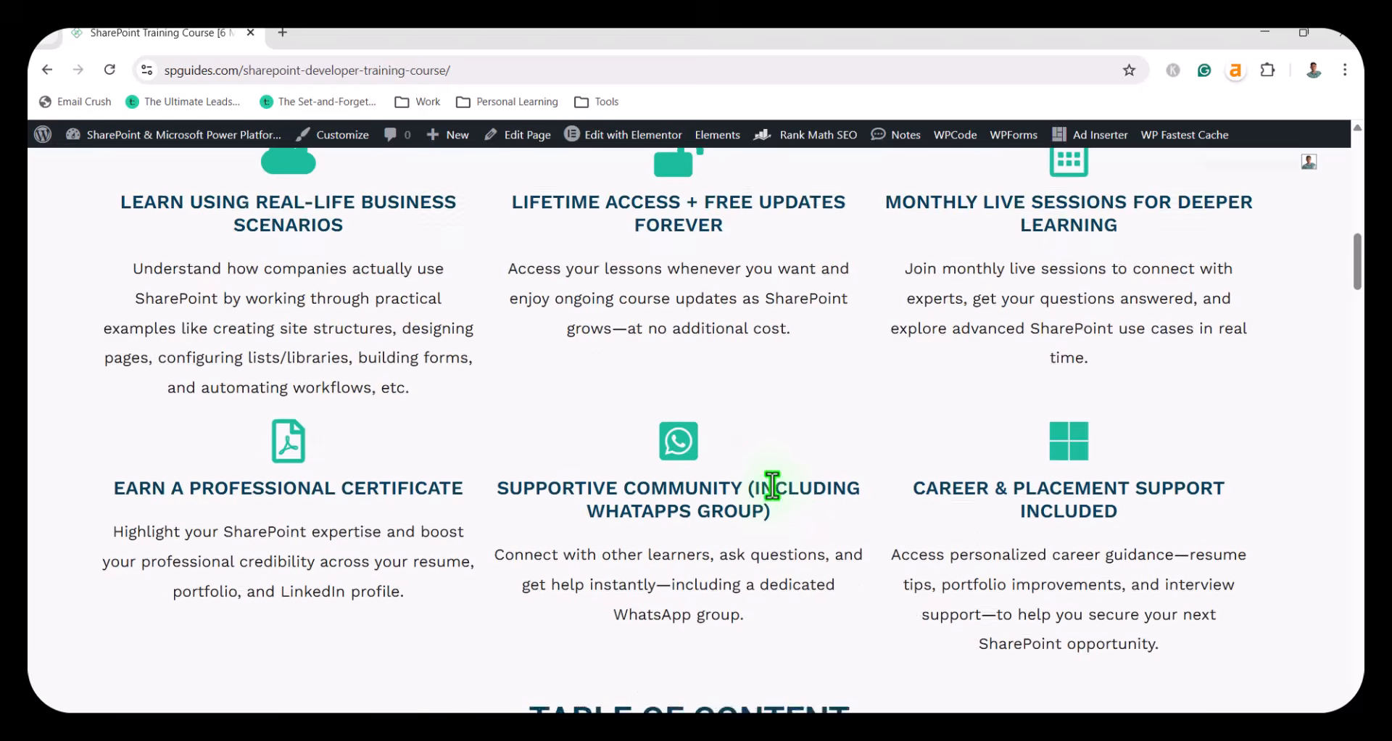
scroll(773, 487, up, 5)
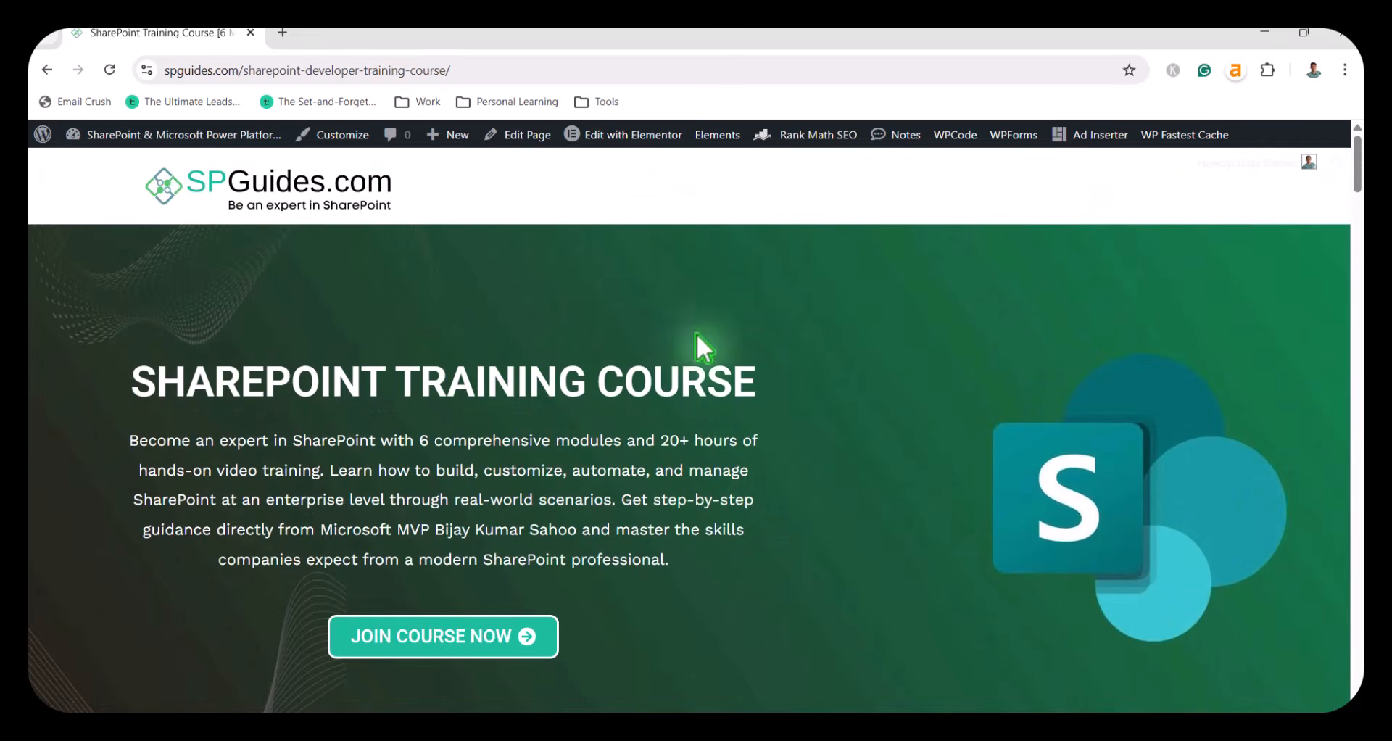
scroll(681, 464, down, 10)
scroll(682, 468, down, 20)
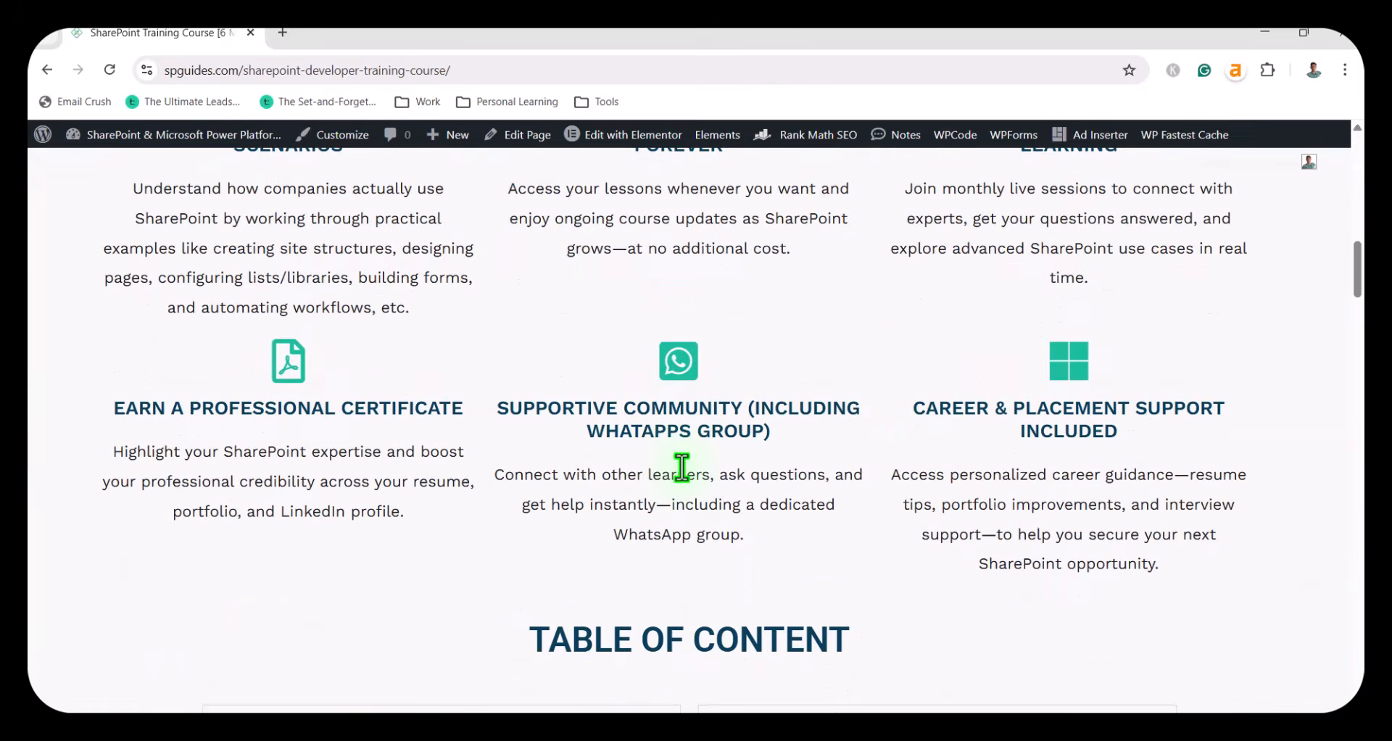
Compare the pricing section's single-course offer with the Complete Training Course Bundle.
scroll(681, 467, down, 19)
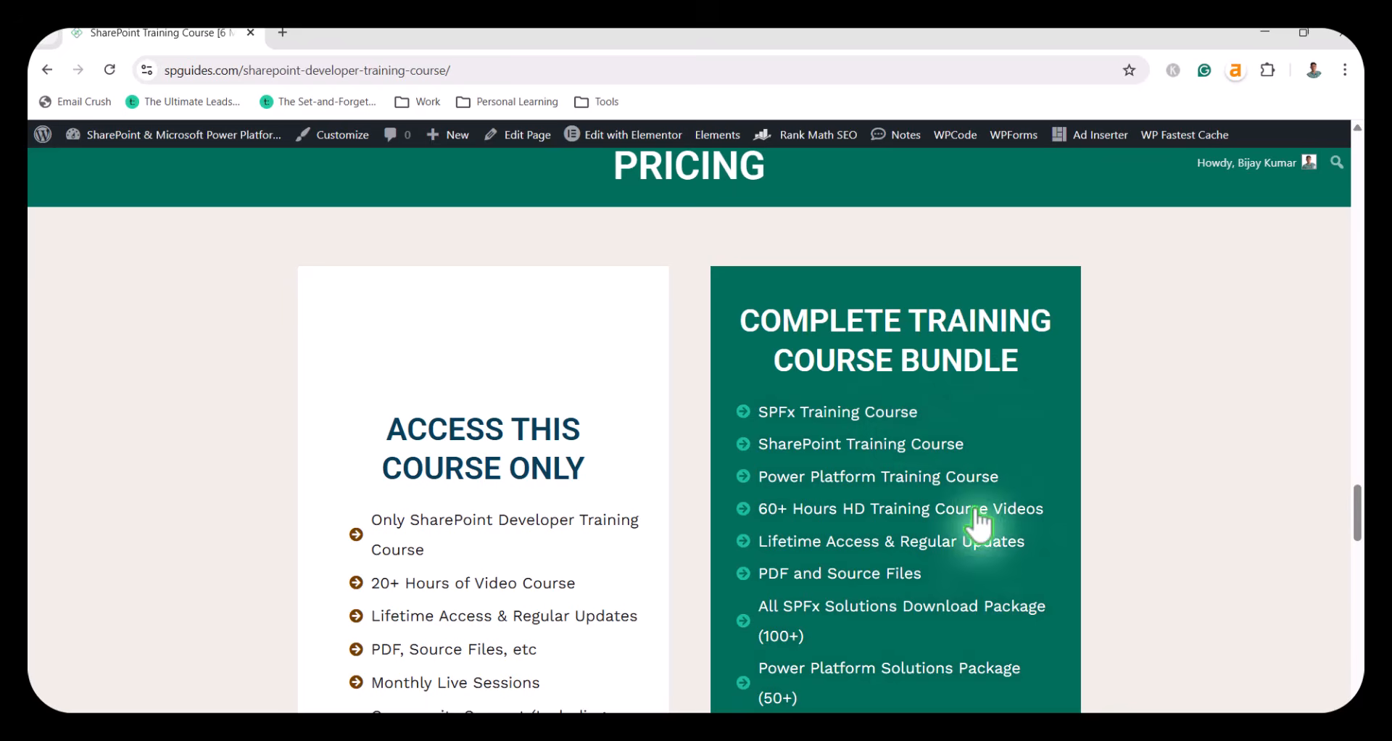
scroll(946, 561, down, 1)
scroll(923, 554, down, 2)
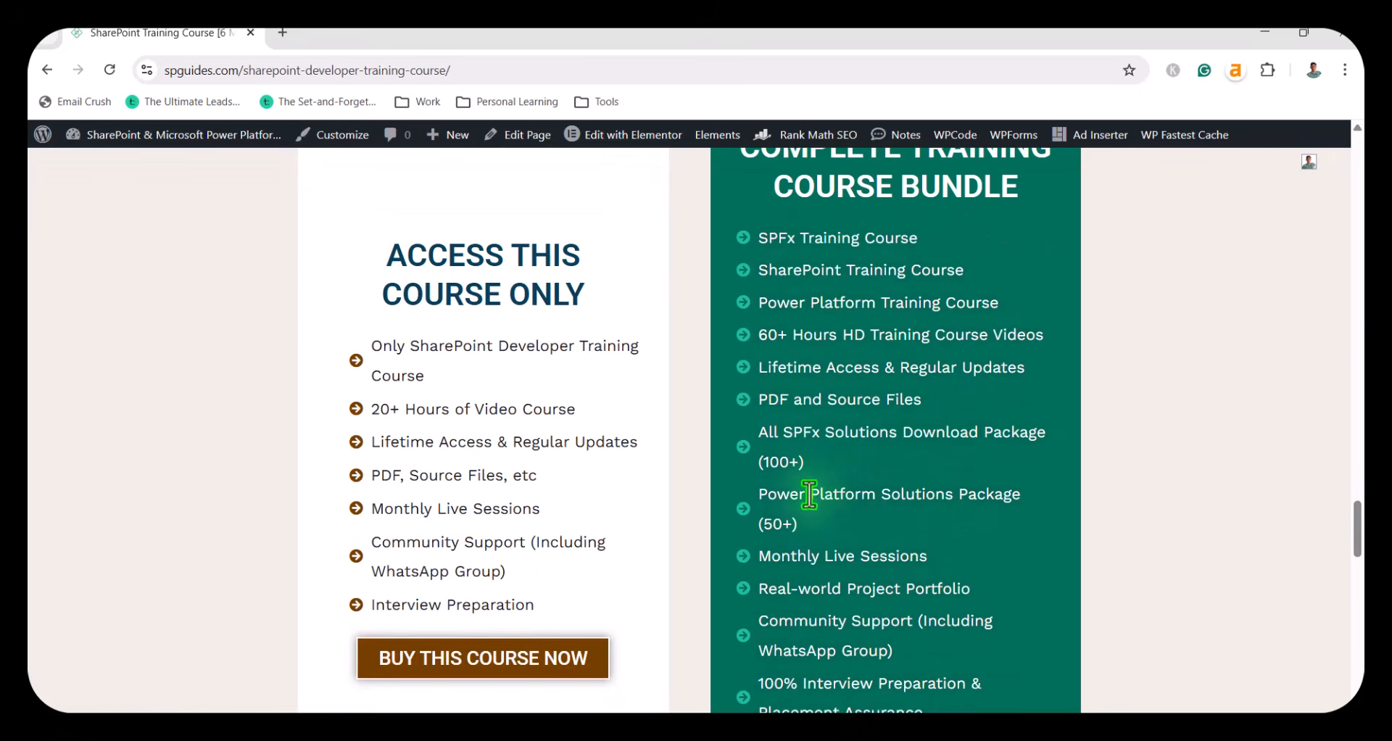
scroll(824, 505, down, 3)
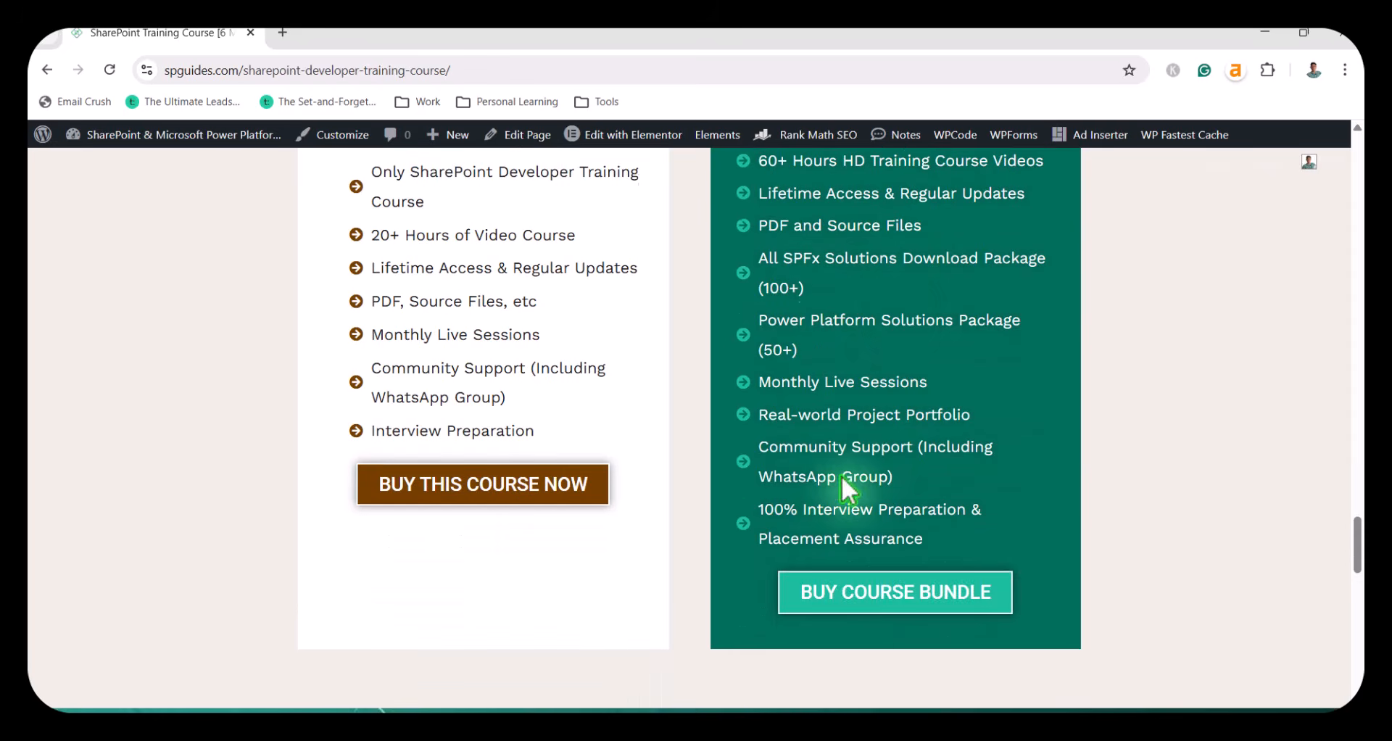
scroll(887, 477, up, 2)
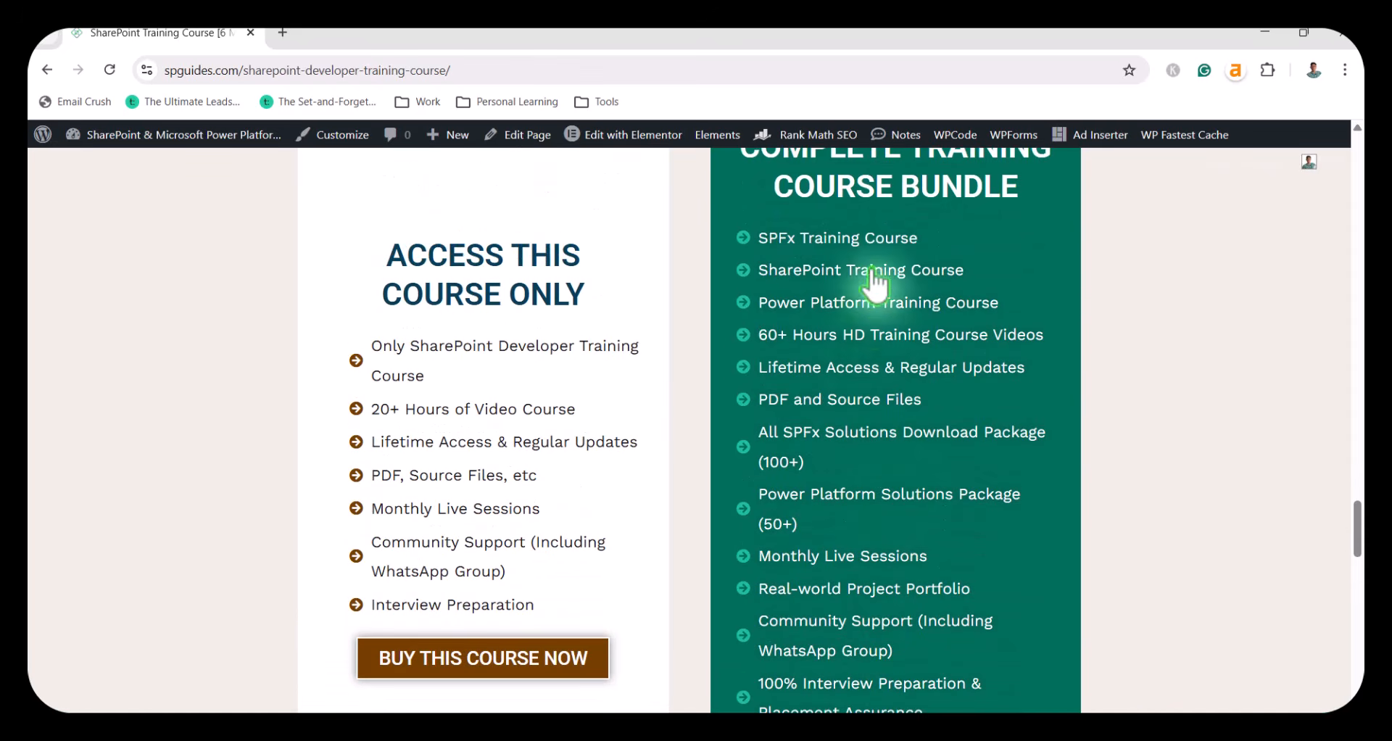
scroll(863, 580, up, 5)
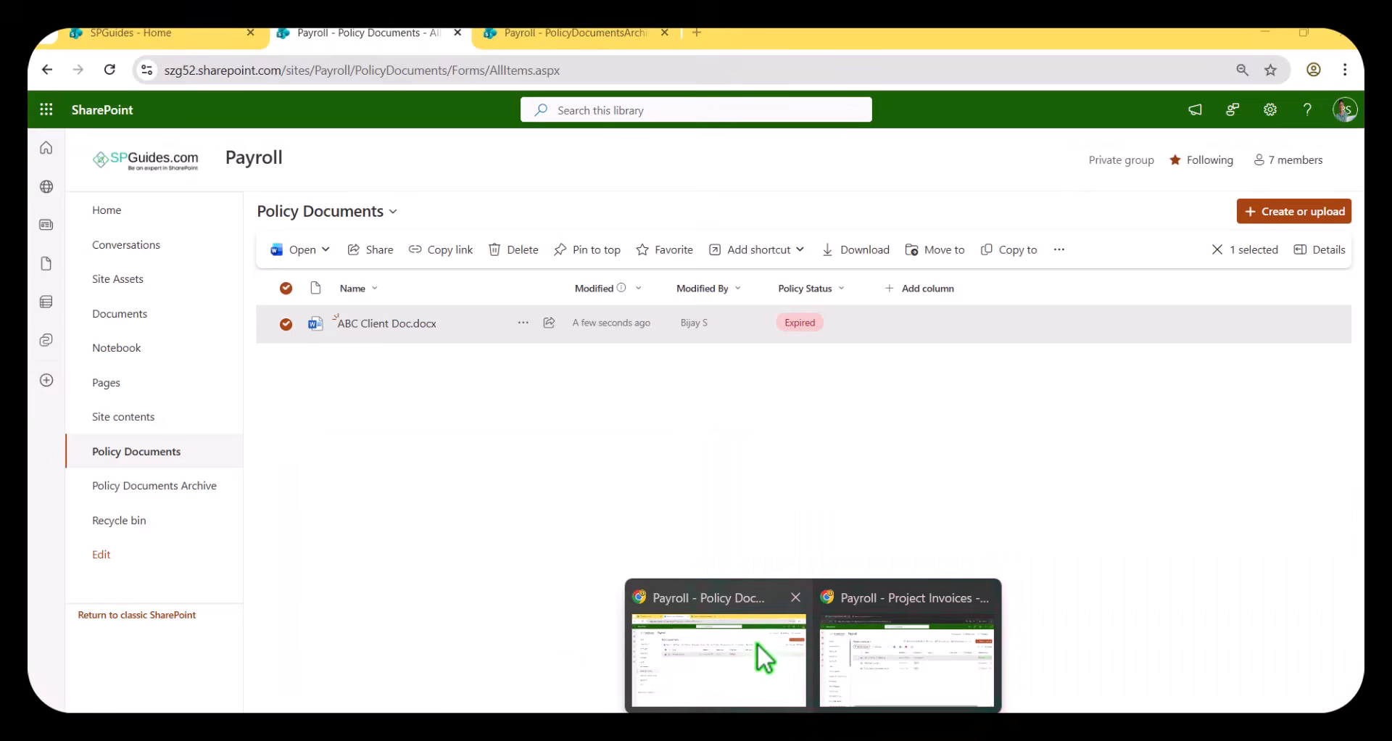
Return to the Payroll site's libraries and refresh Policy Documents Archive and Policy Documents to check where the document is.
click(757, 642)
click(564, 36)
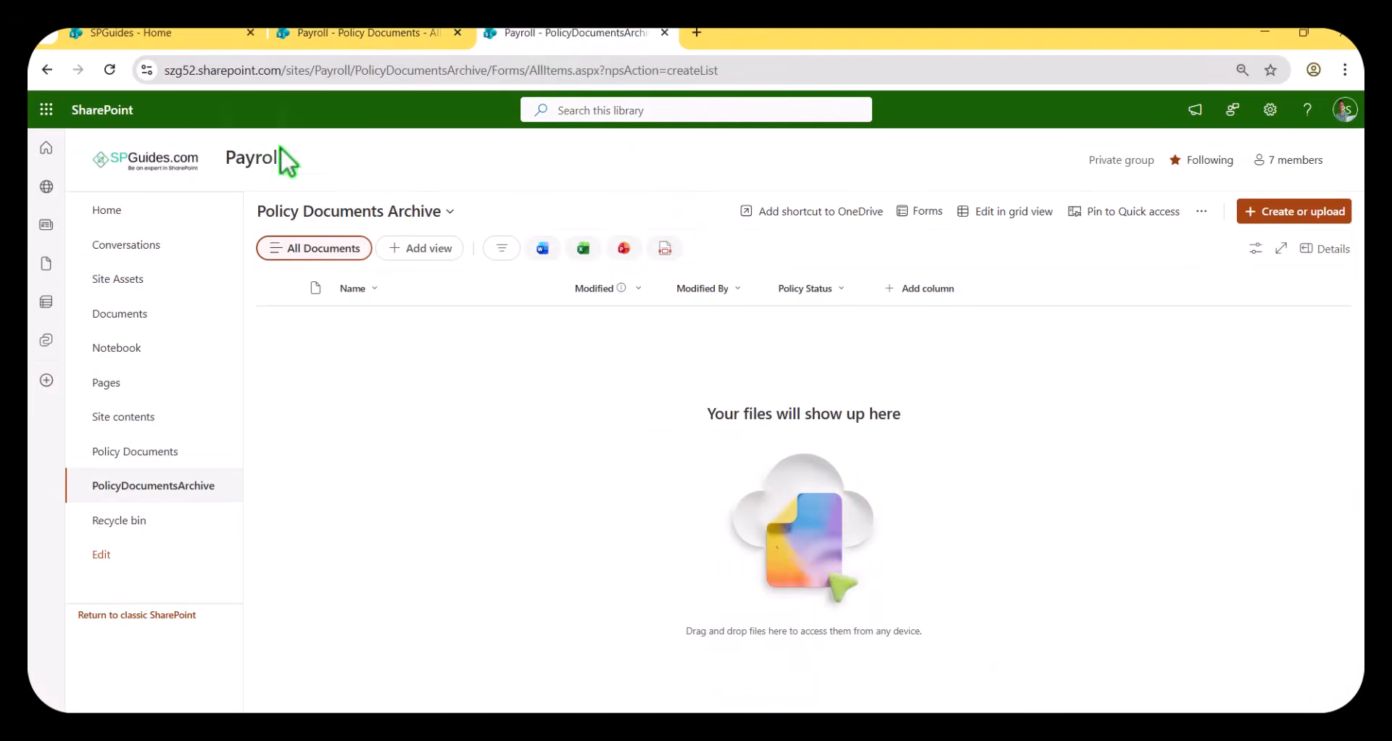
click(110, 69)
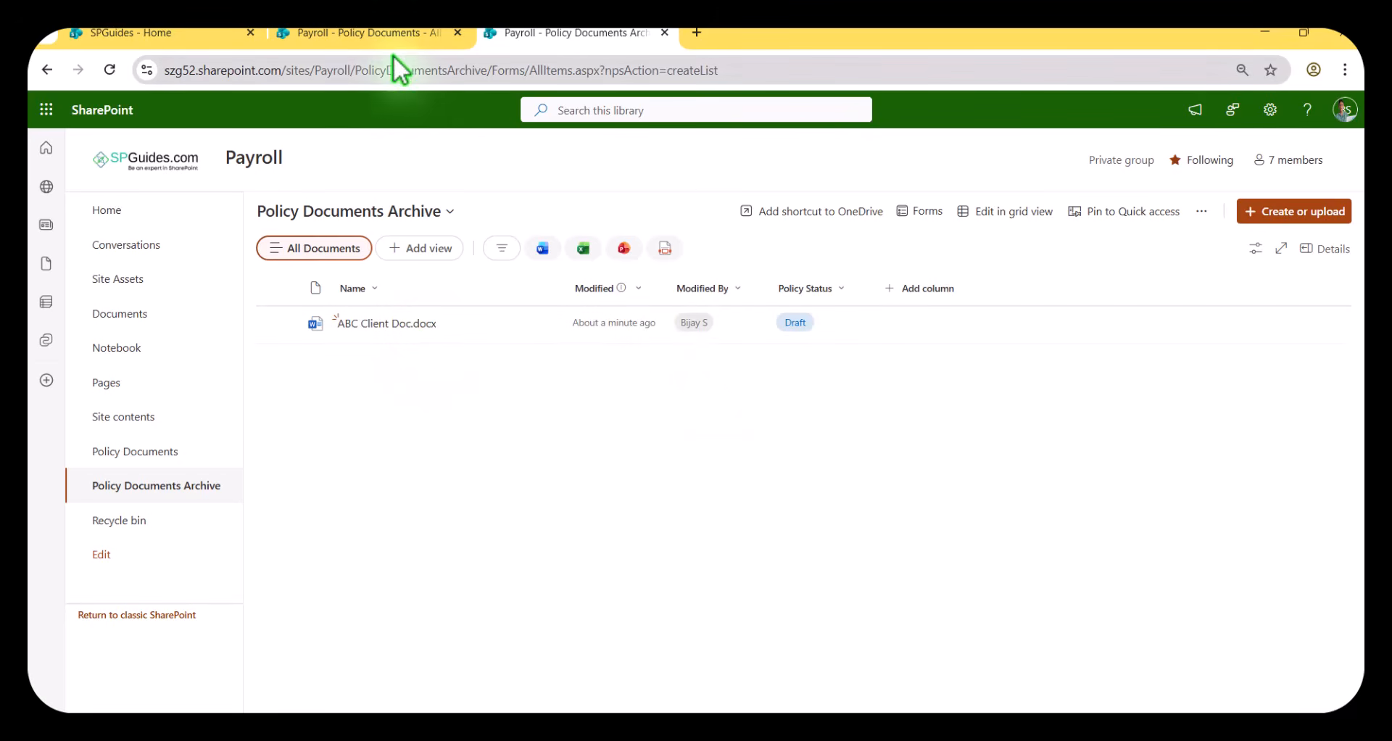
click(392, 36)
click(109, 70)
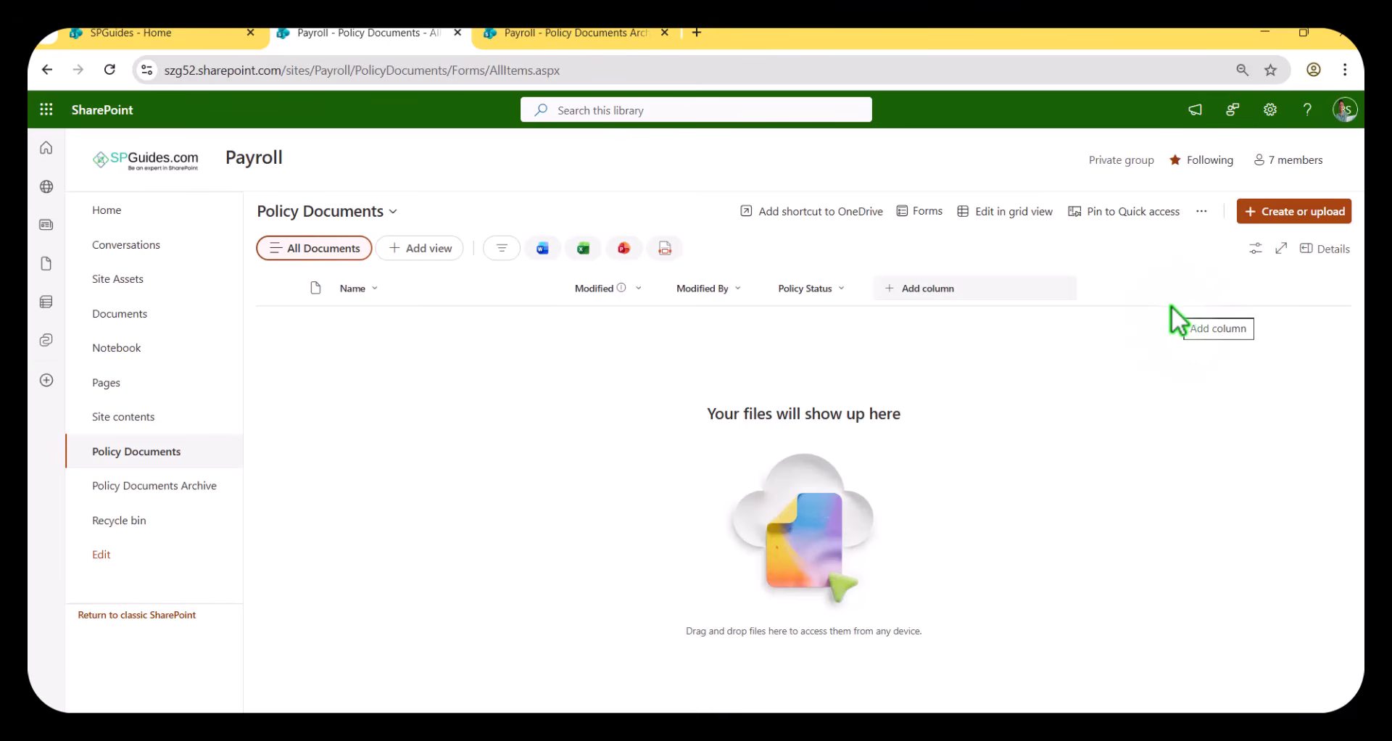
Start creating a quick step in the Policy Documents library with the Copy file or folder action.
click(1201, 211)
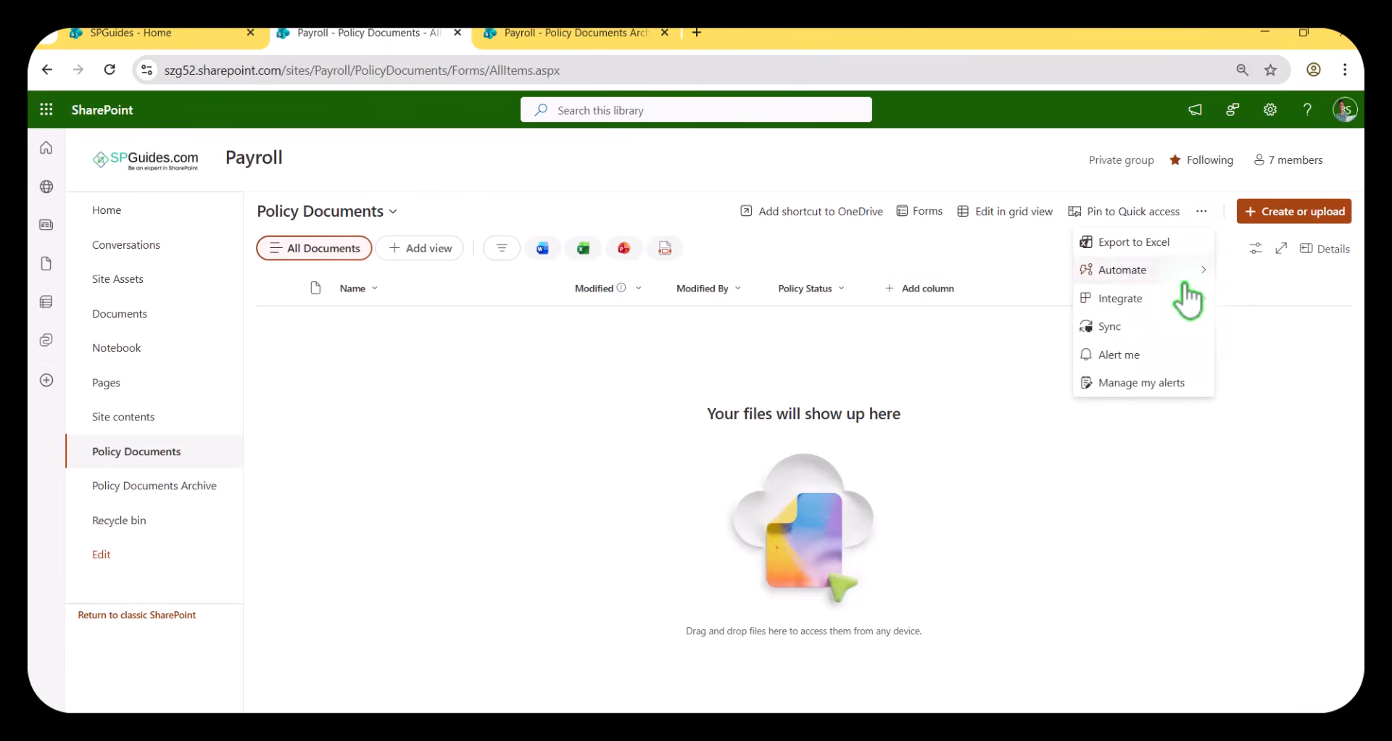
mouse_move(1175, 283)
mouse_move(1272, 326)
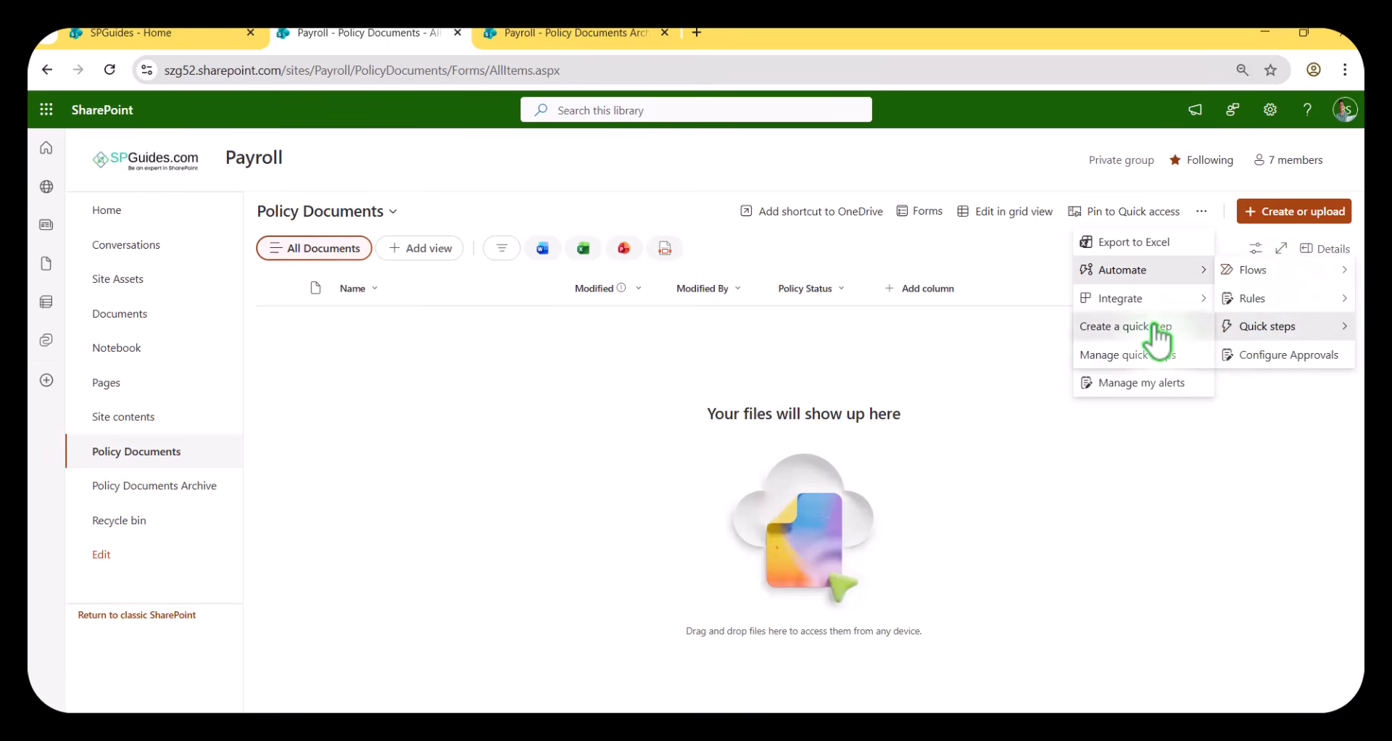
click(1152, 328)
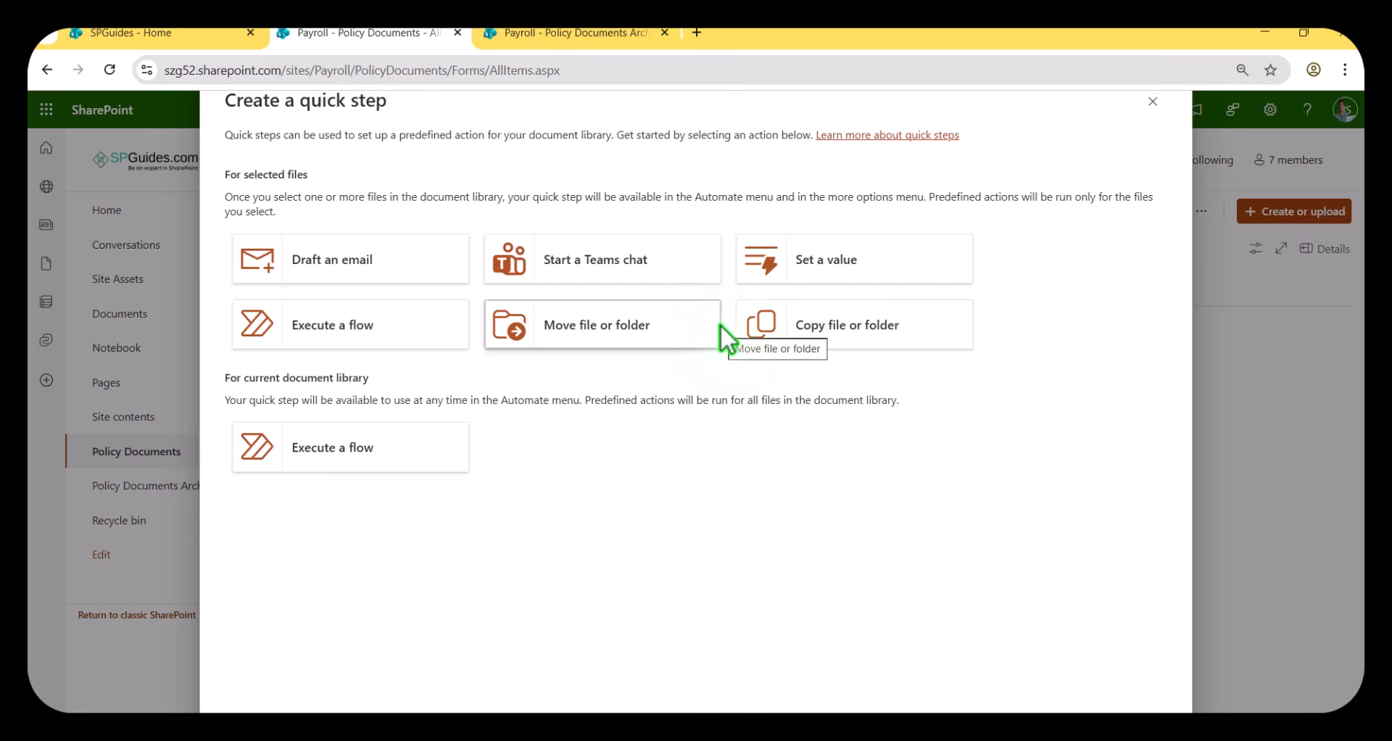
click(807, 341)
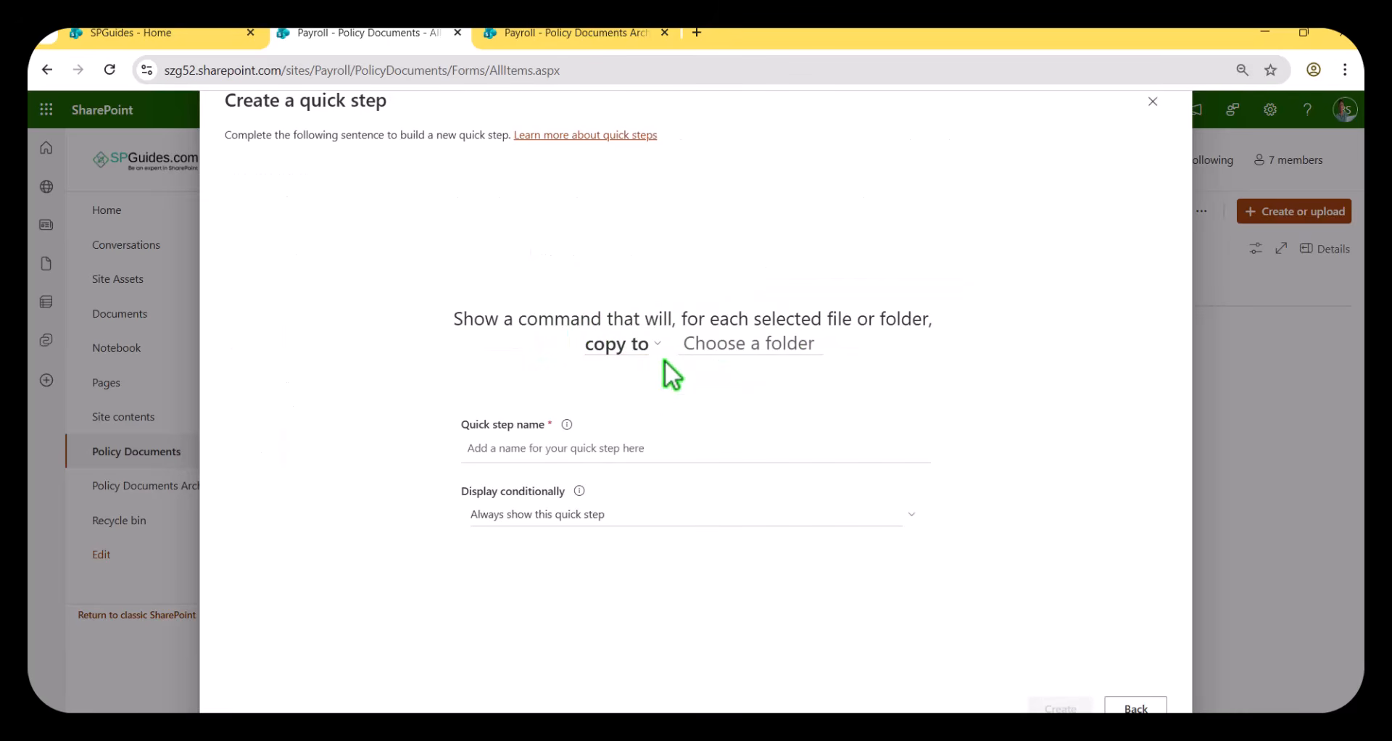
Set the quick step's copy destination to the Policy Documents Archive library on the Payroll site.
click(739, 339)
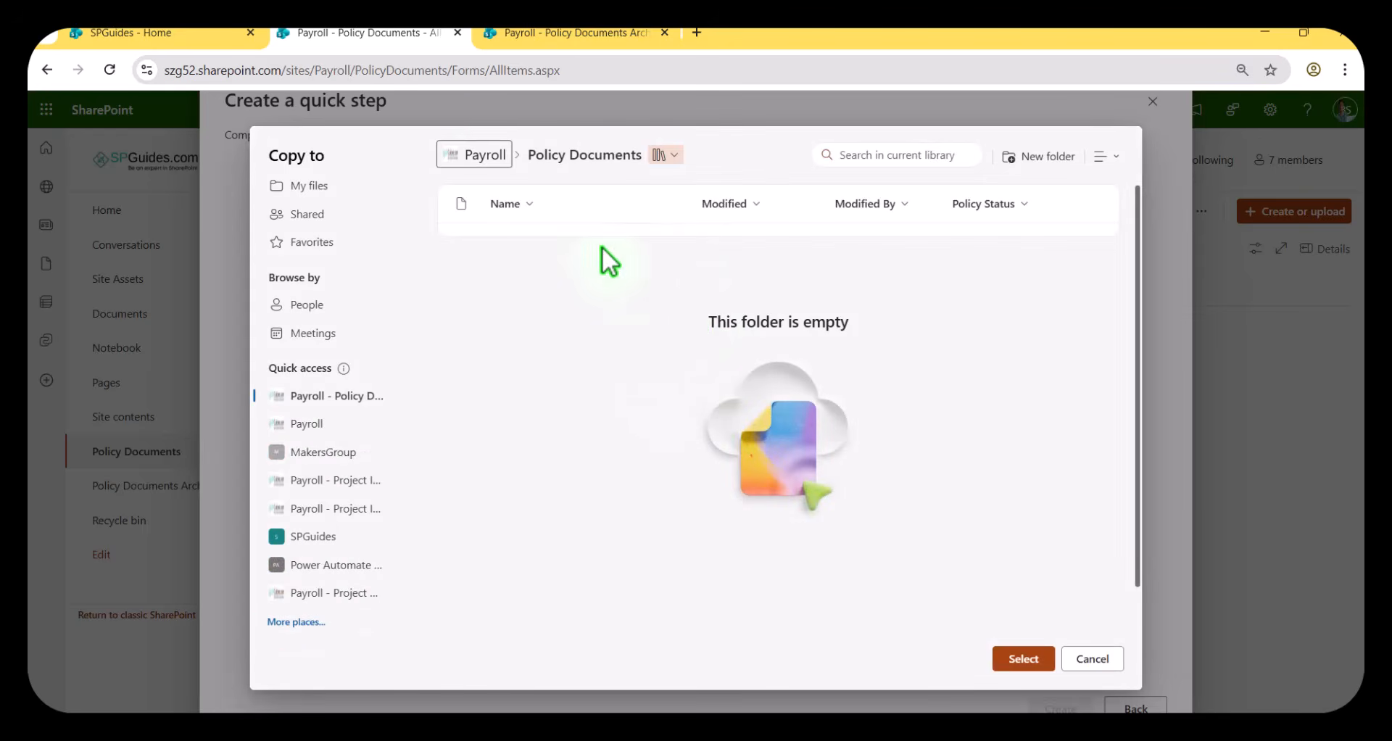
click(483, 156)
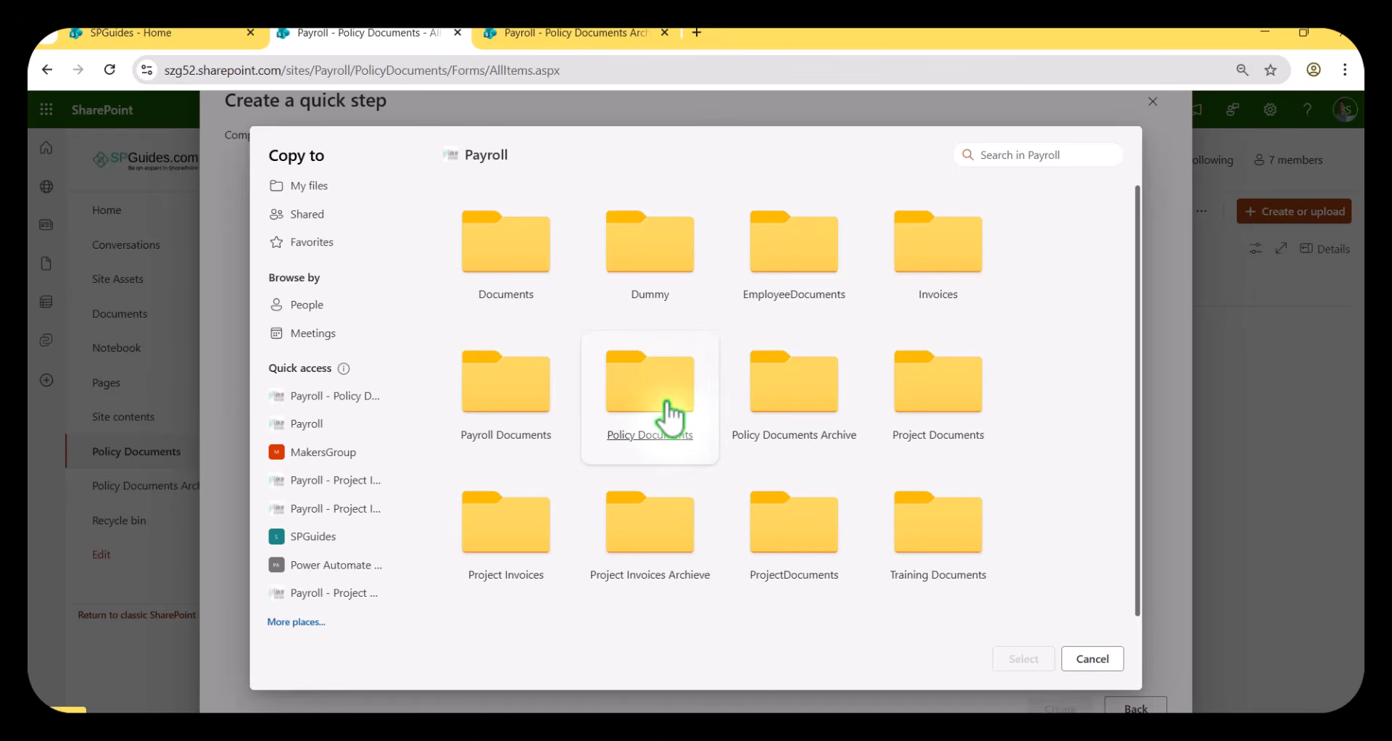
click(791, 399)
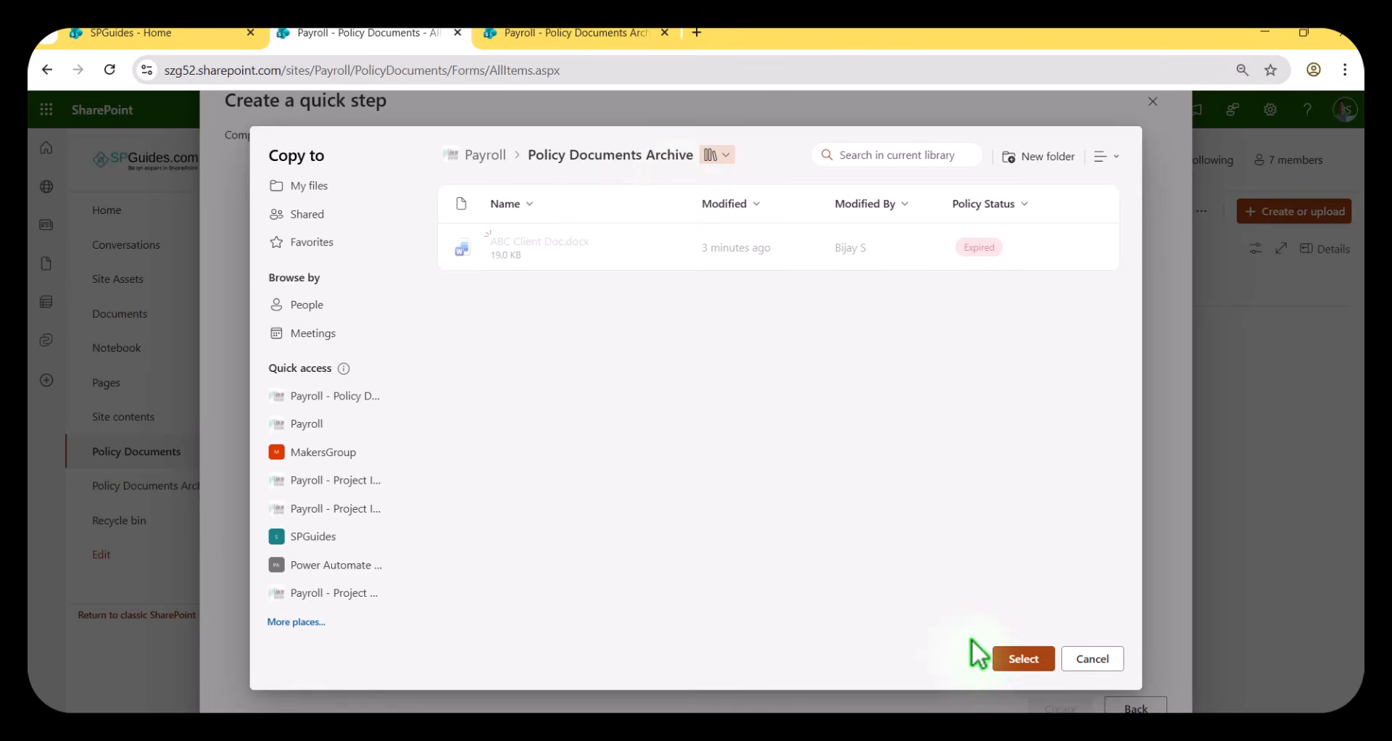
click(1024, 659)
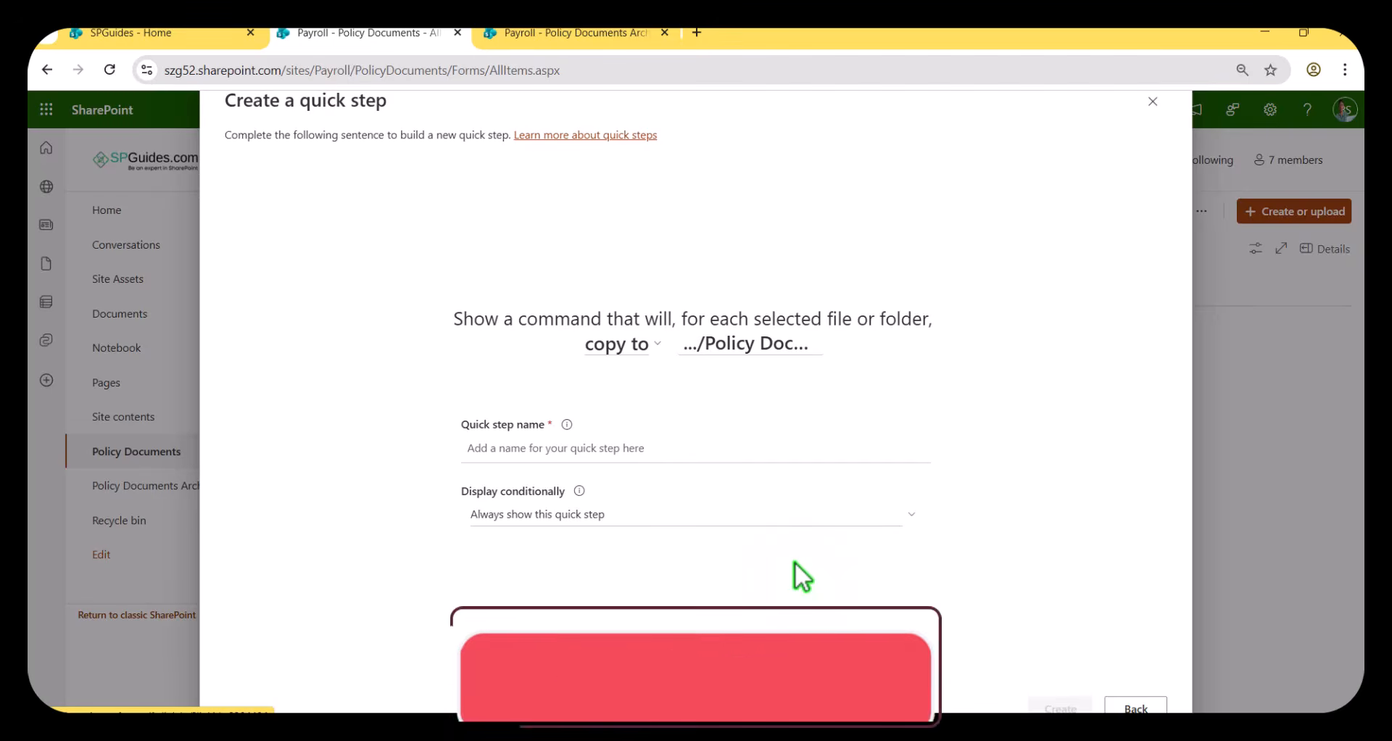
Name the quick step Archive Document.
click(551, 455)
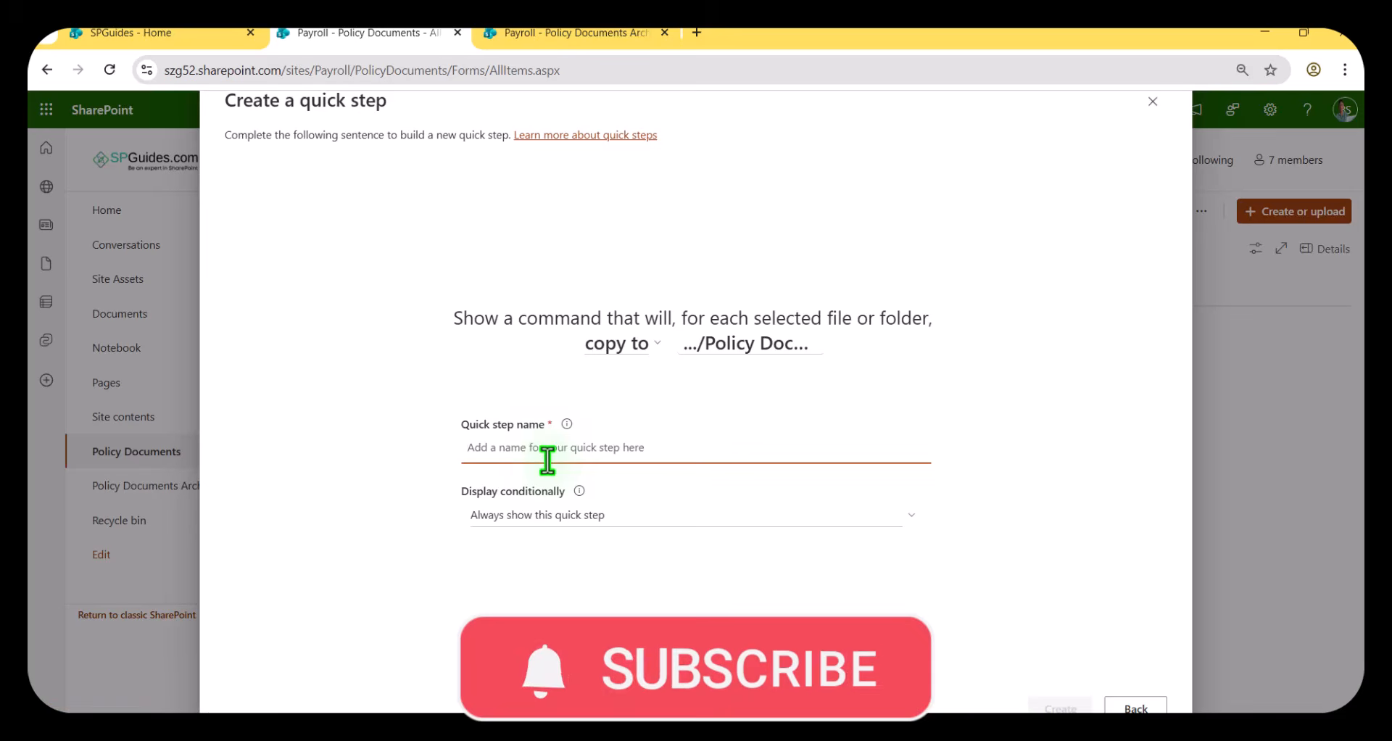
text(Archive Docum)
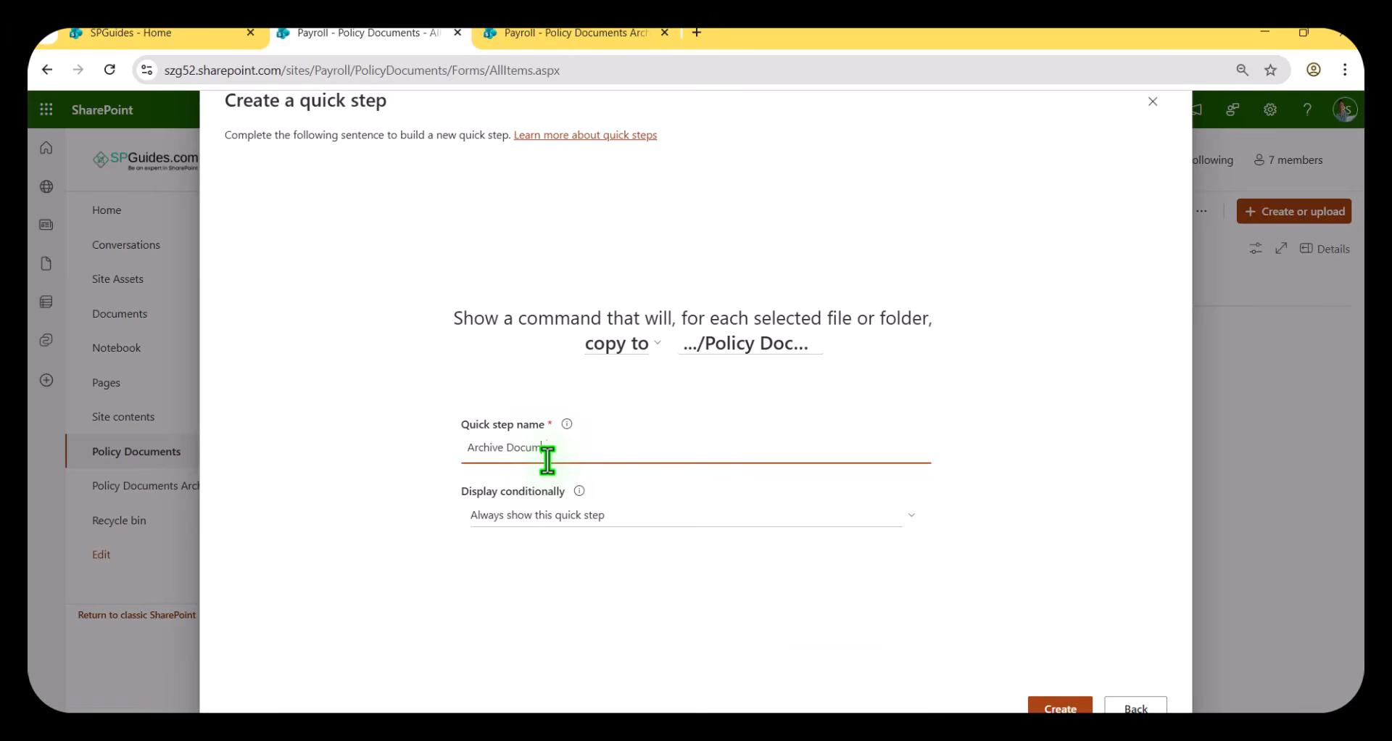
text(ent)
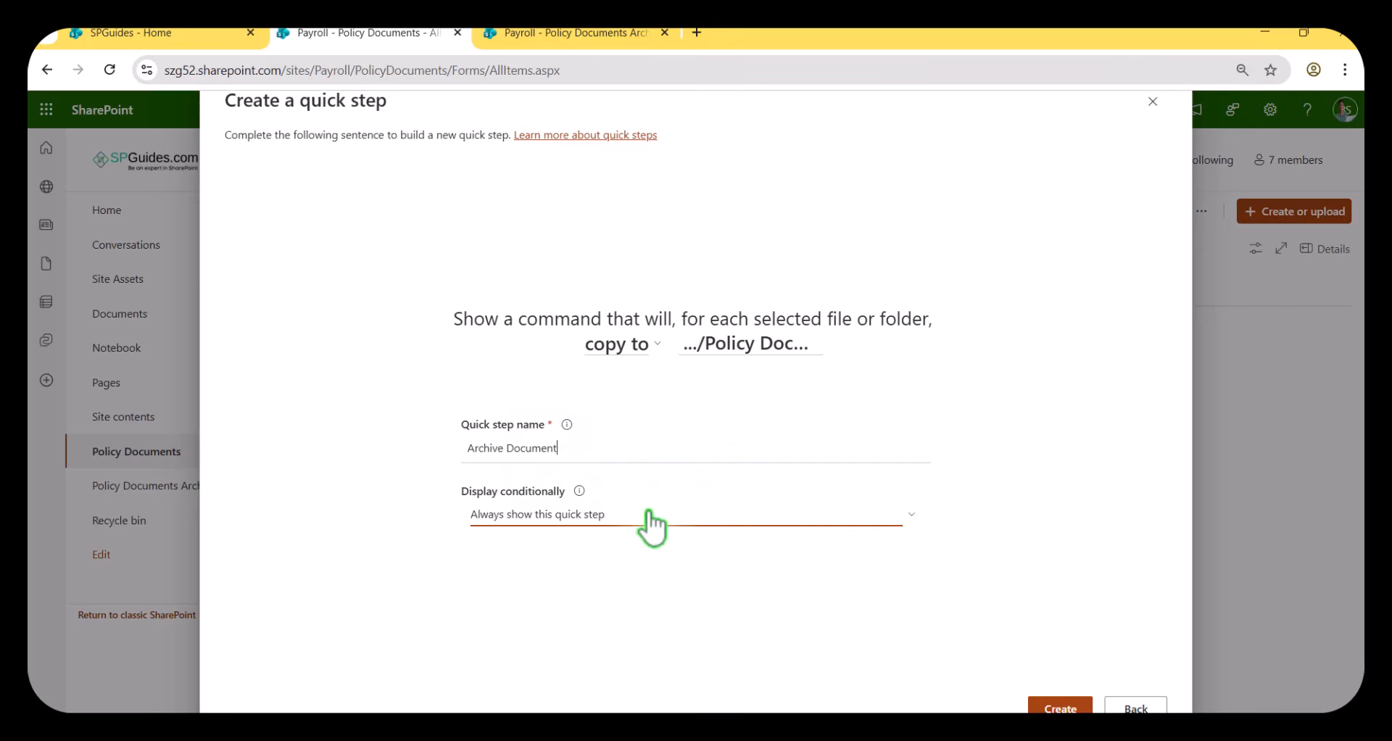
Make the quick step display only if the Policy Status column is Expired.
click(617, 516)
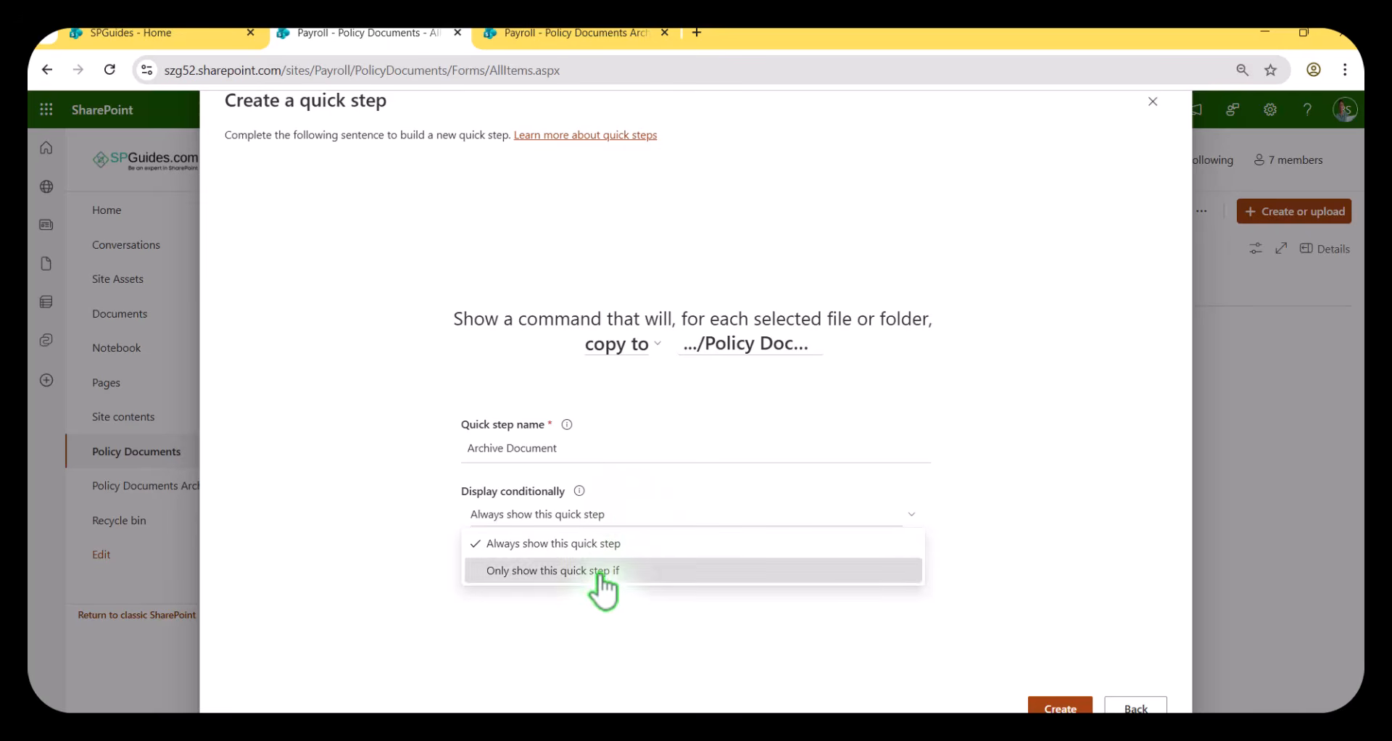
click(607, 572)
click(600, 533)
click(603, 562)
click(709, 540)
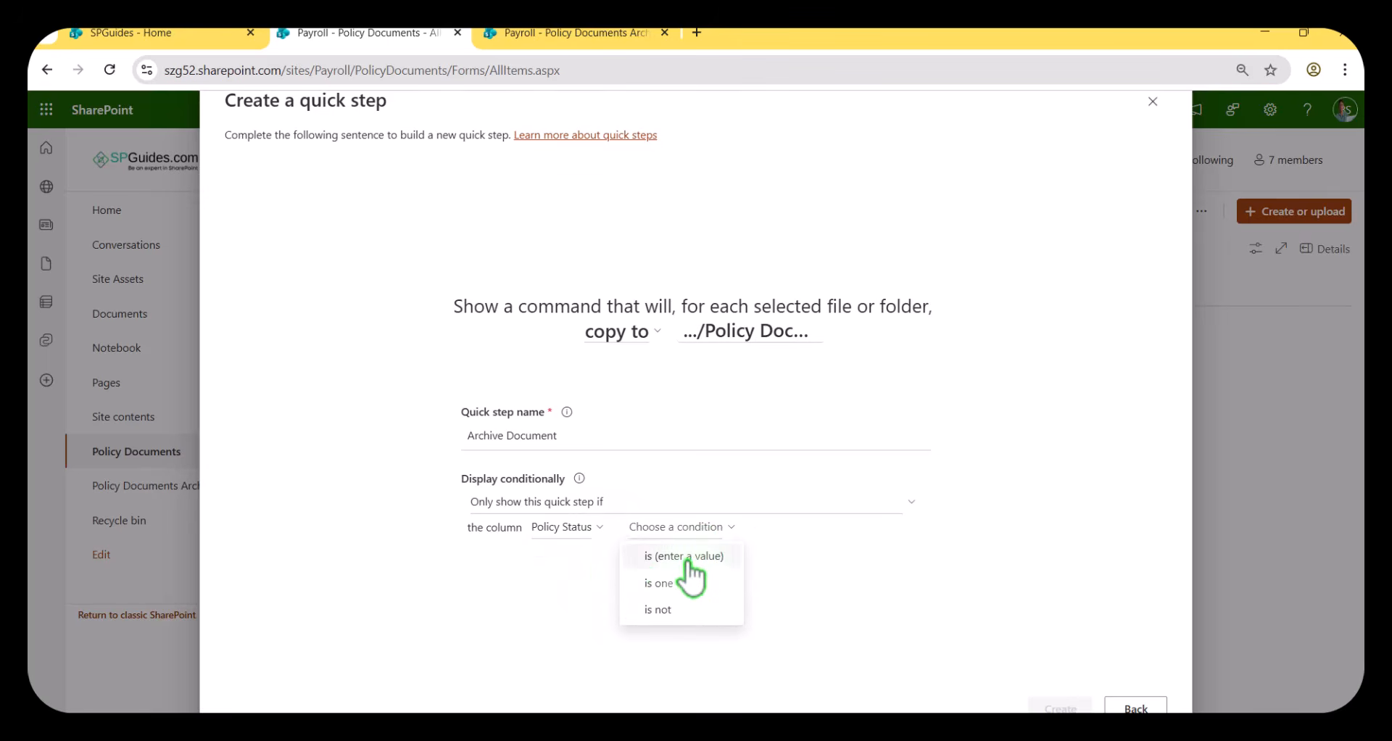
click(684, 556)
click(754, 525)
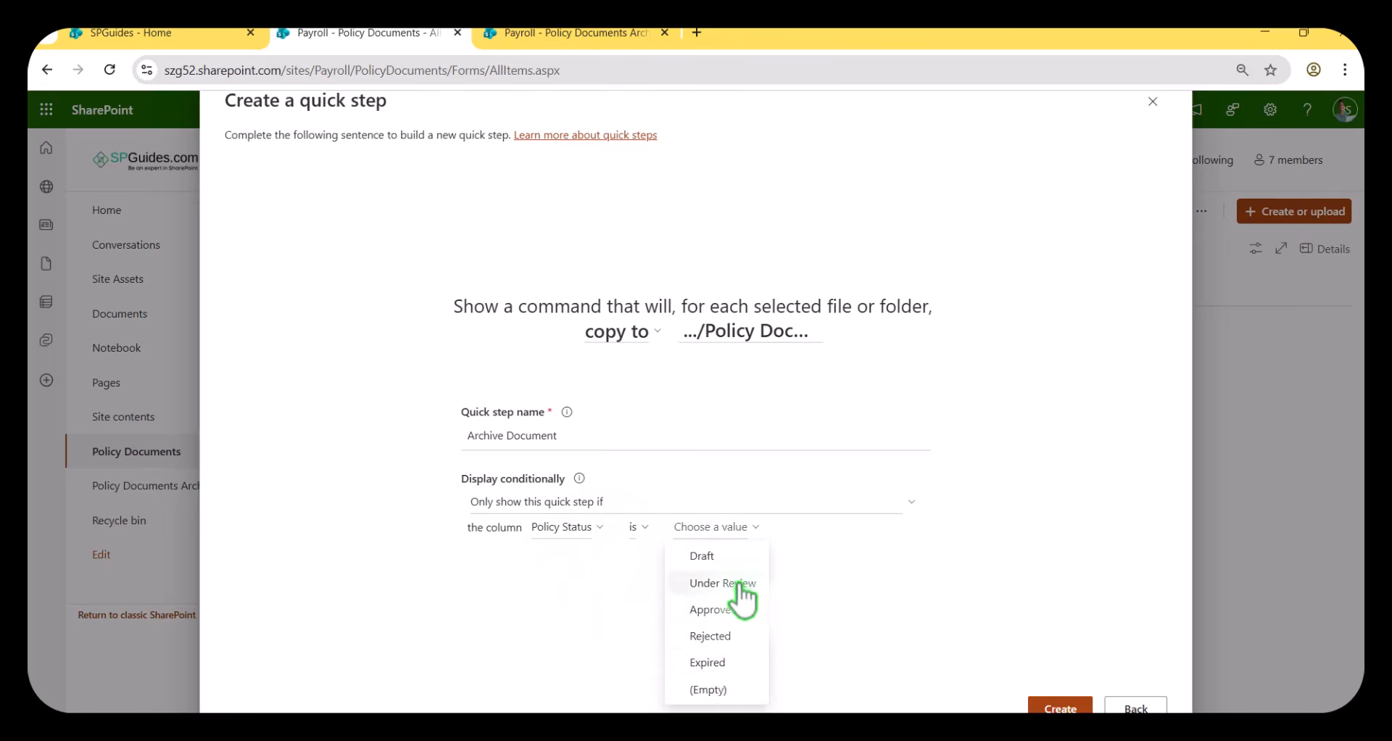
click(716, 658)
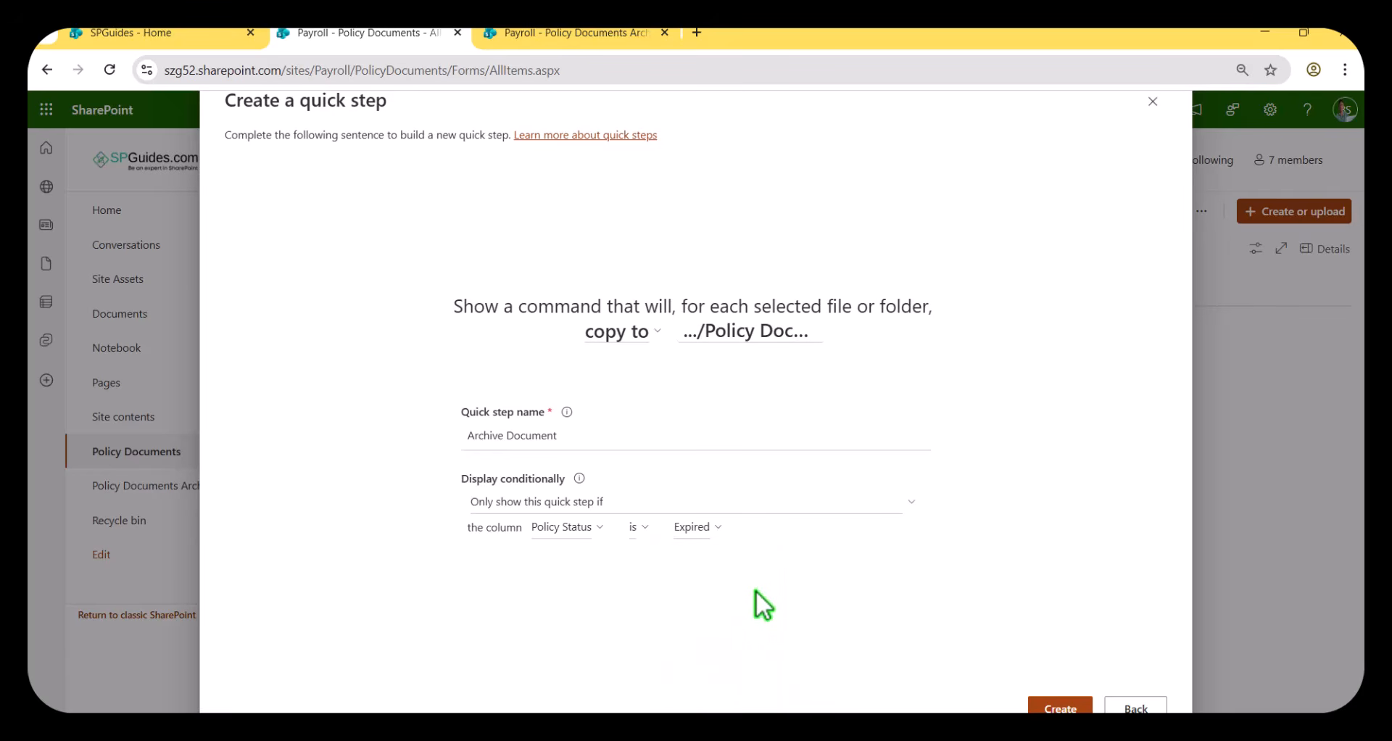
Change the Policy Status value in the display condition to Under Review.
click(707, 528)
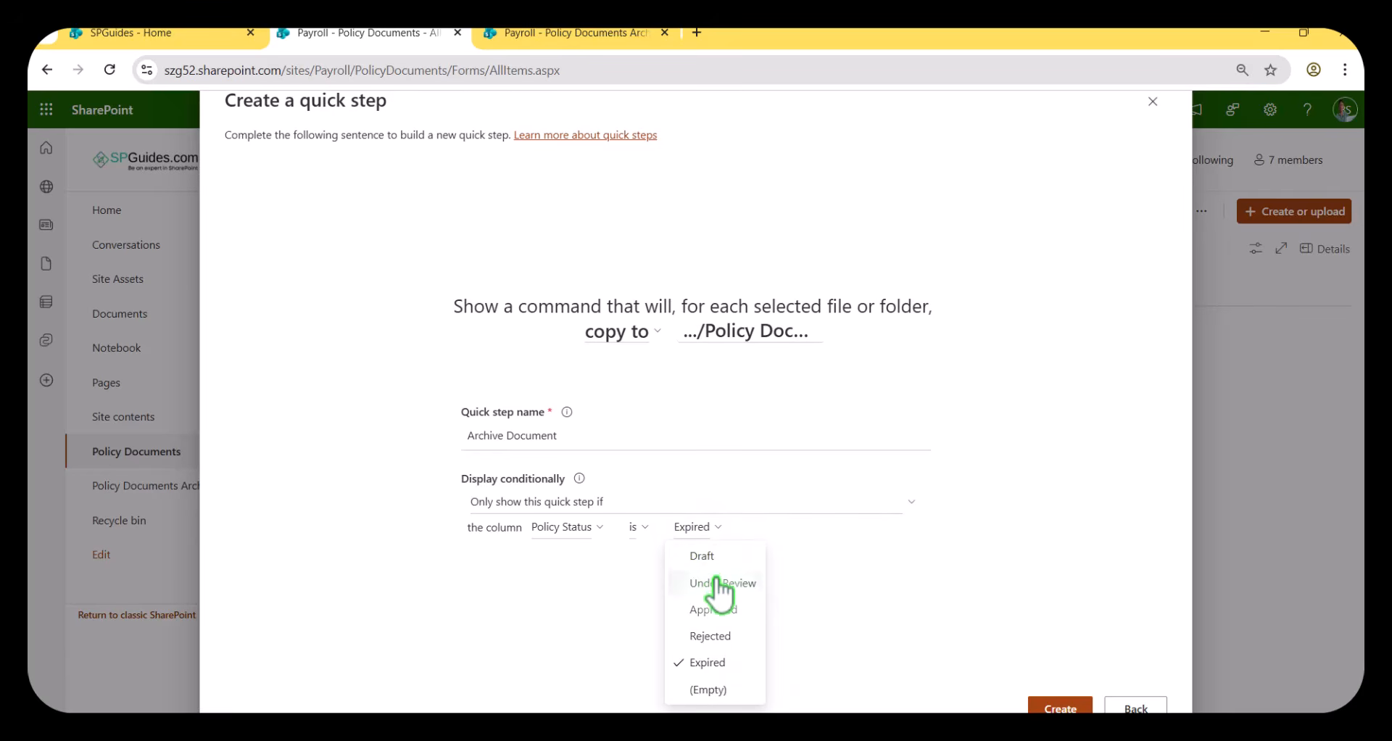
click(718, 584)
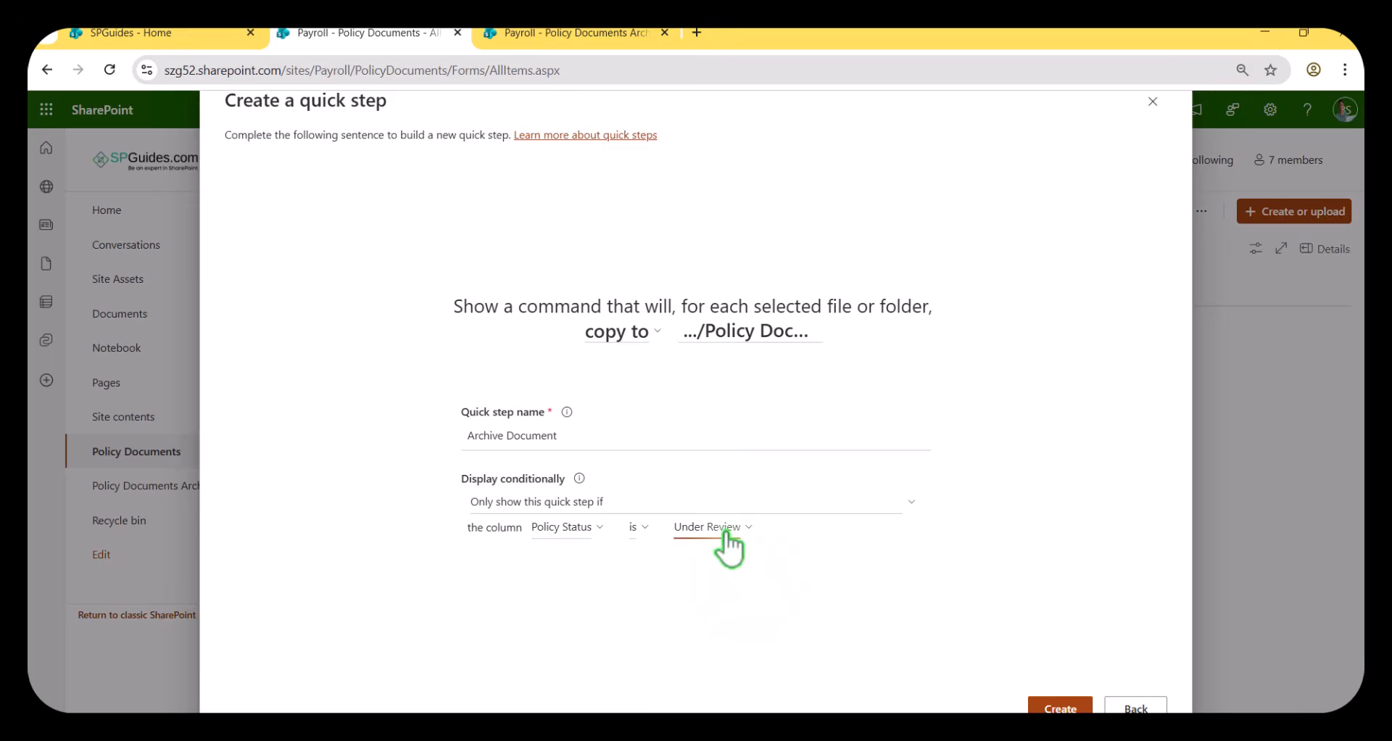
Set the Policy Status display condition to is not Under Review and create the quick step.
click(640, 529)
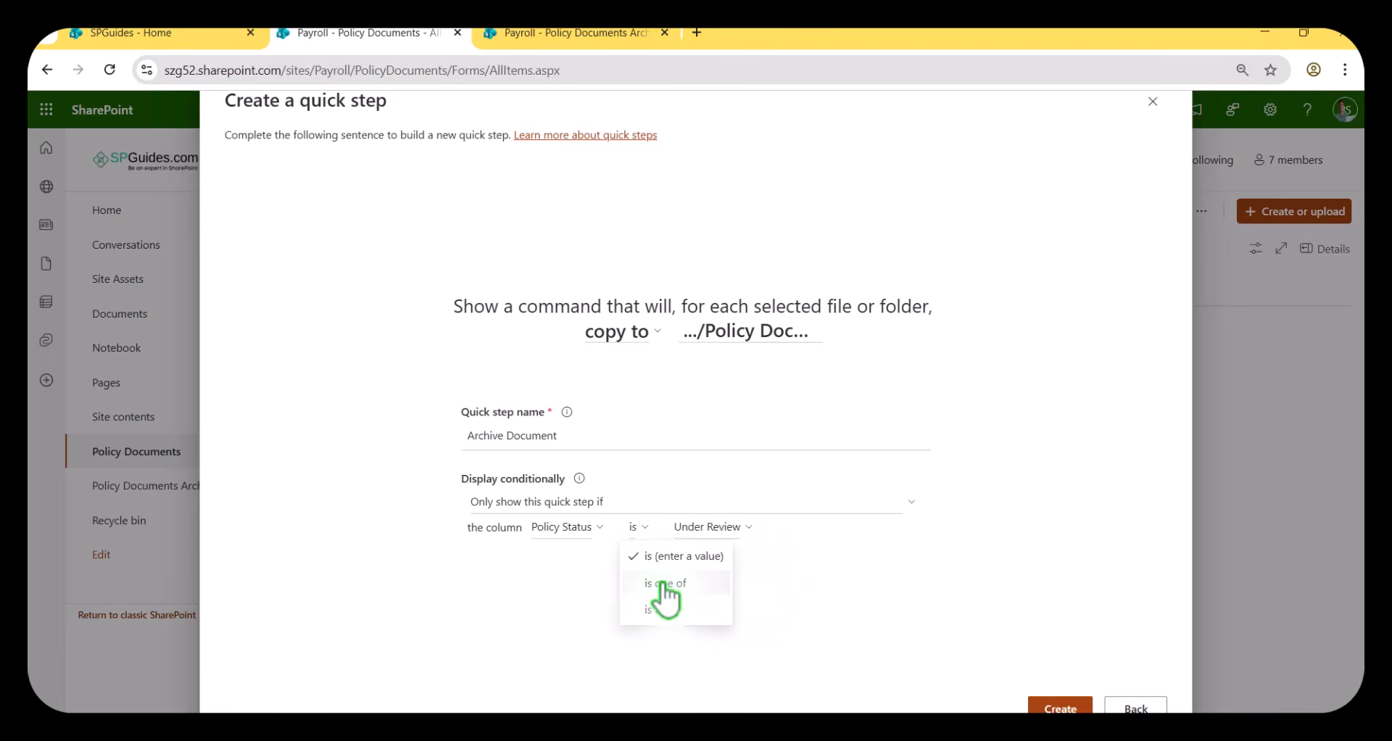
click(661, 610)
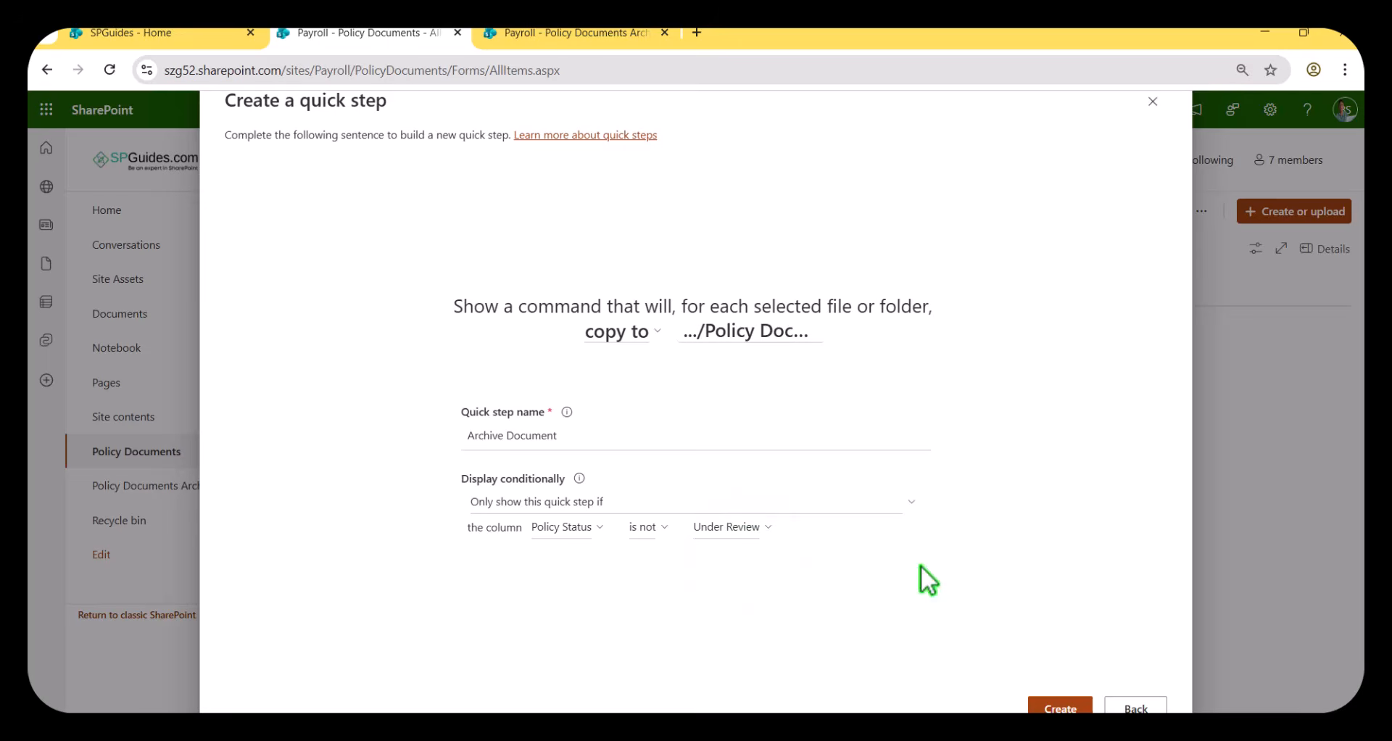
click(1054, 701)
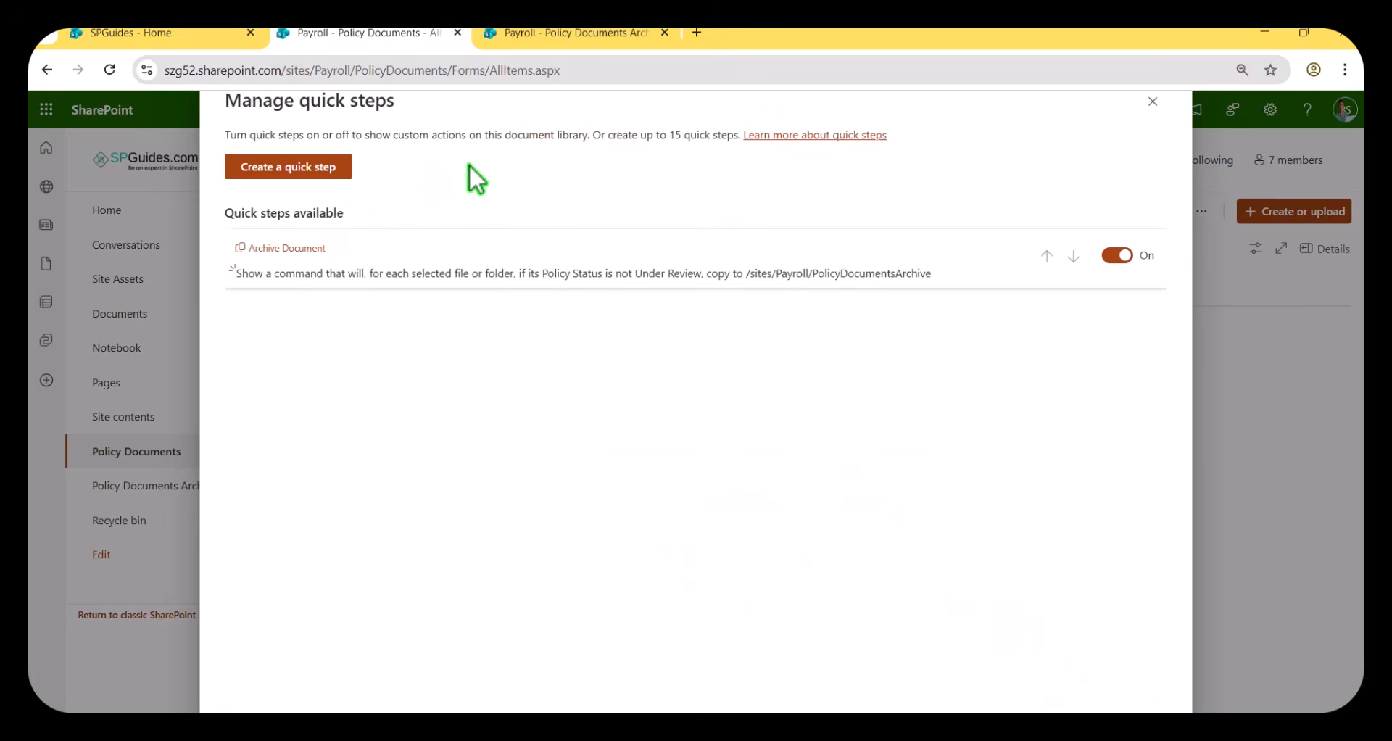
click(1152, 101)
Review the Archive Document quick step's settings among the Policy Documents library's managed quick steps.
click(1201, 211)
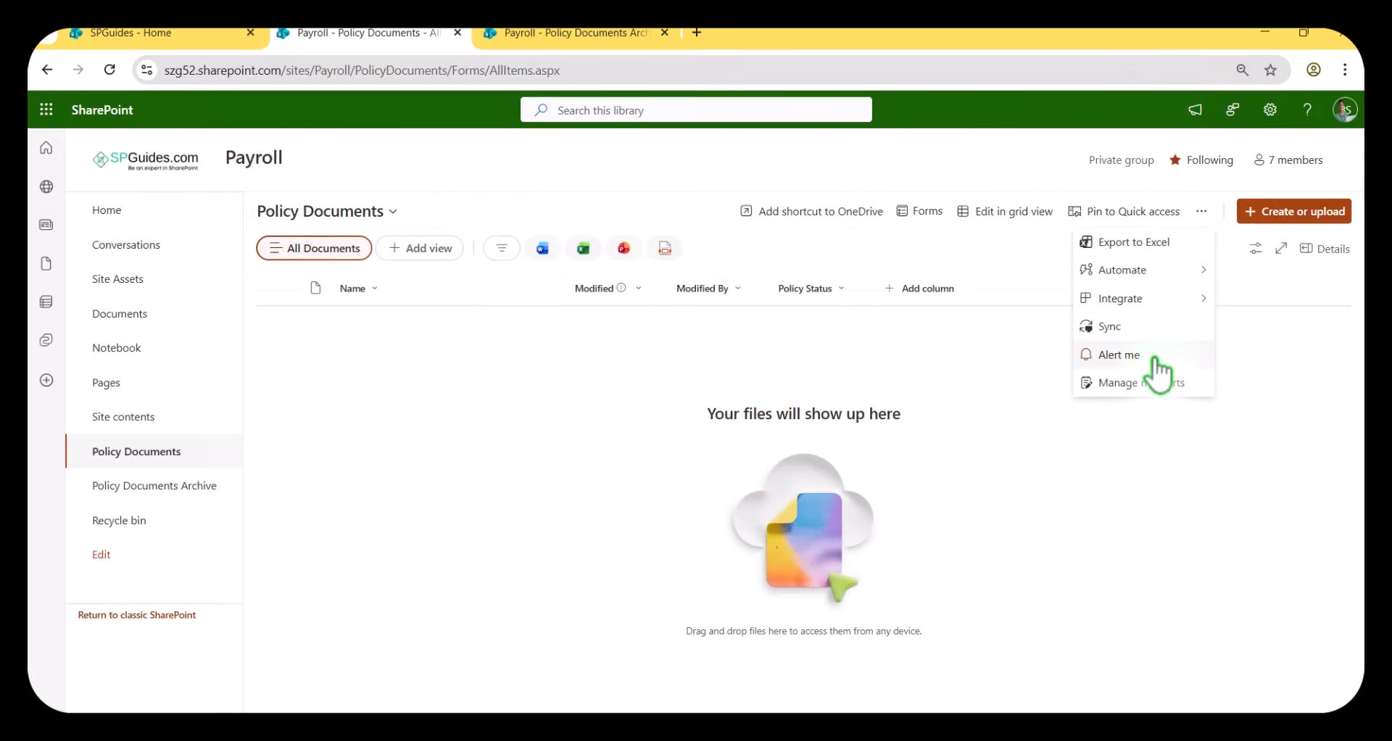
mouse_move(1185, 280)
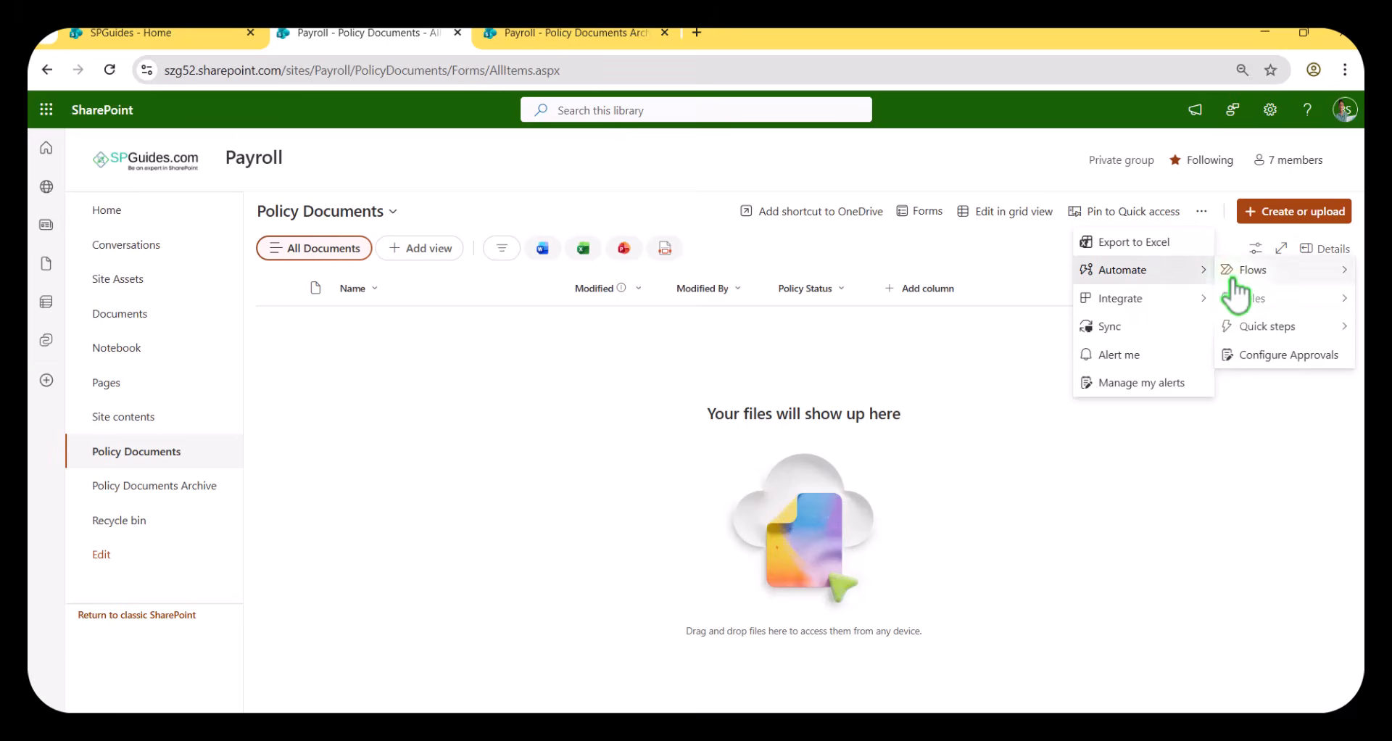
mouse_move(1253, 328)
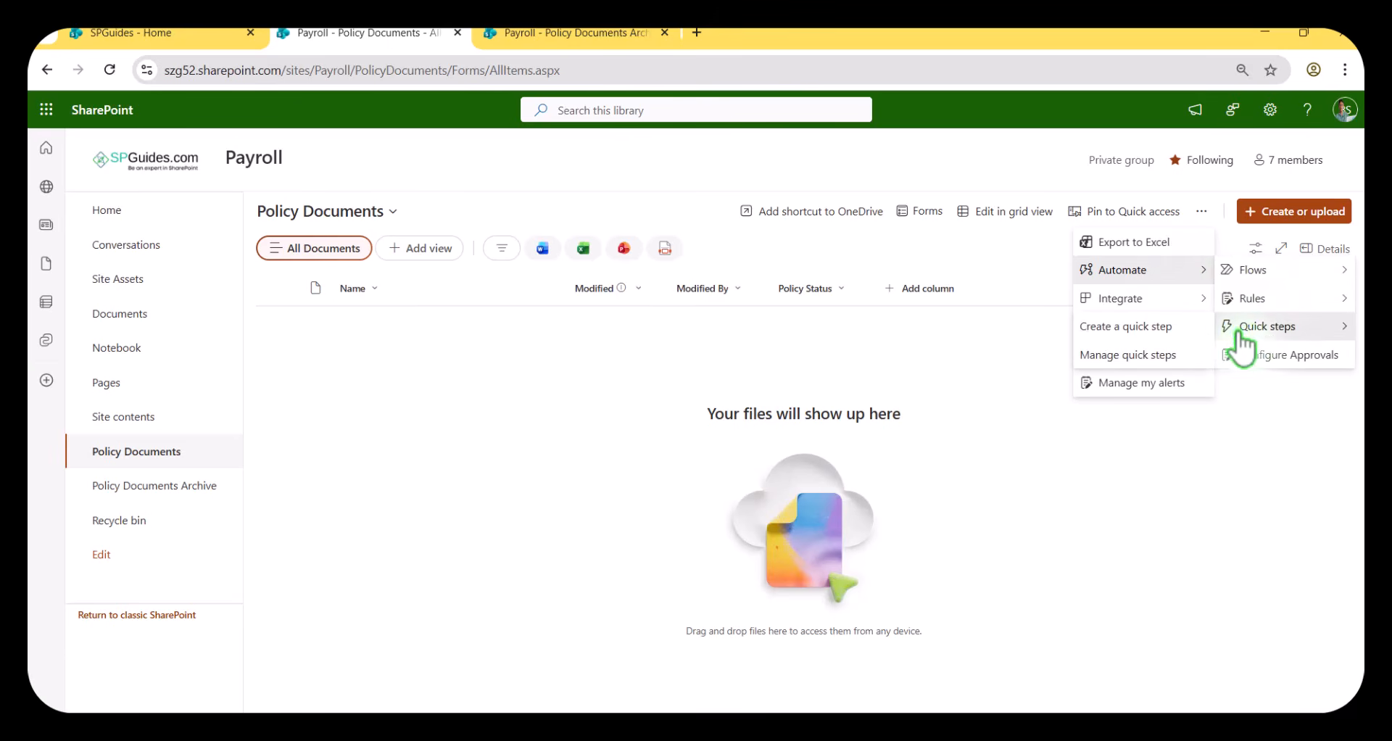
click(1175, 357)
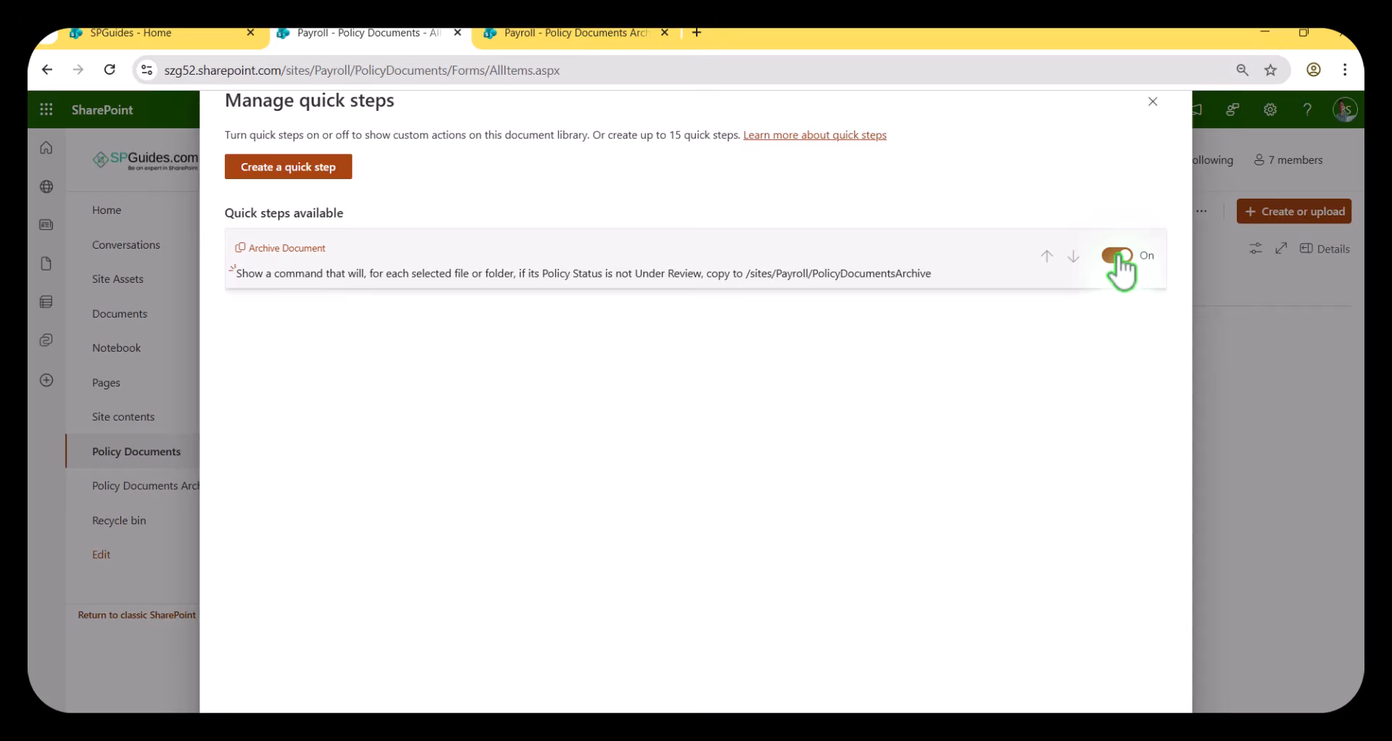
click(695, 262)
click(1153, 701)
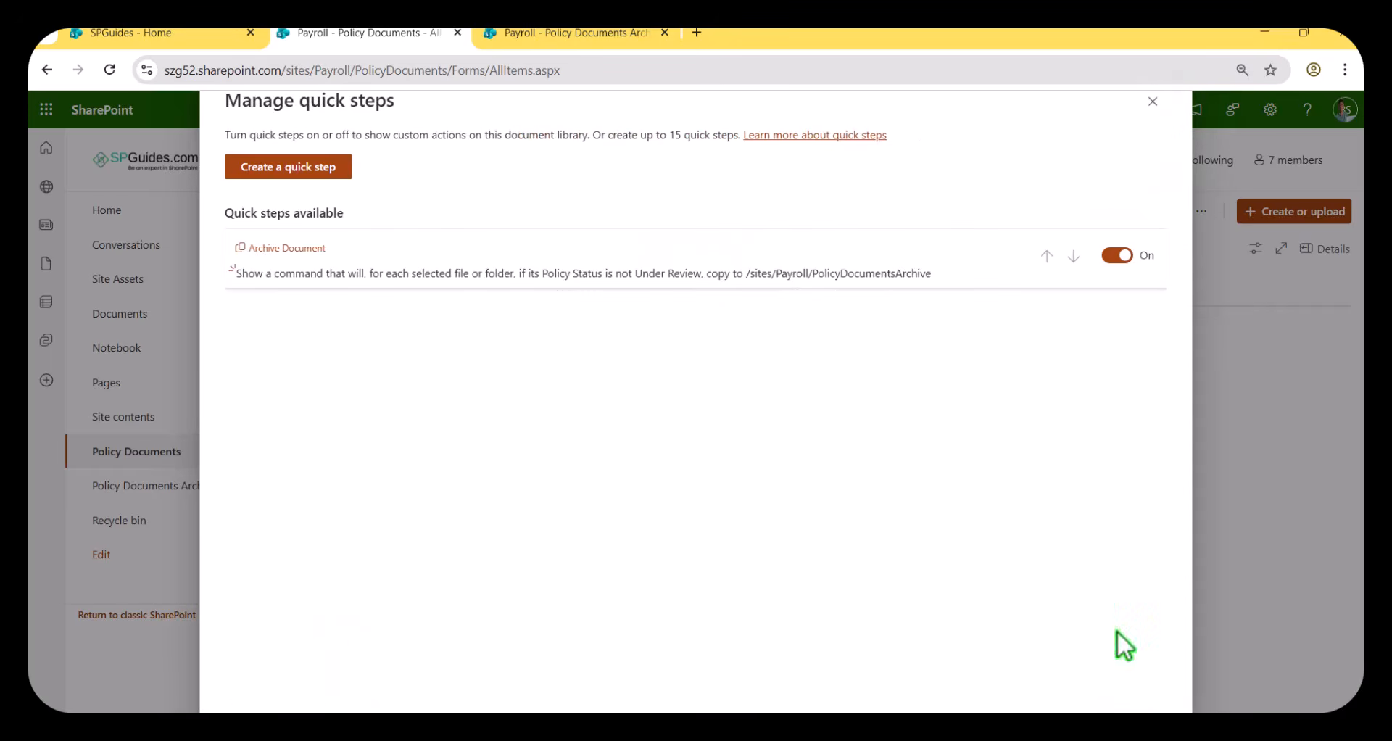
click(1151, 103)
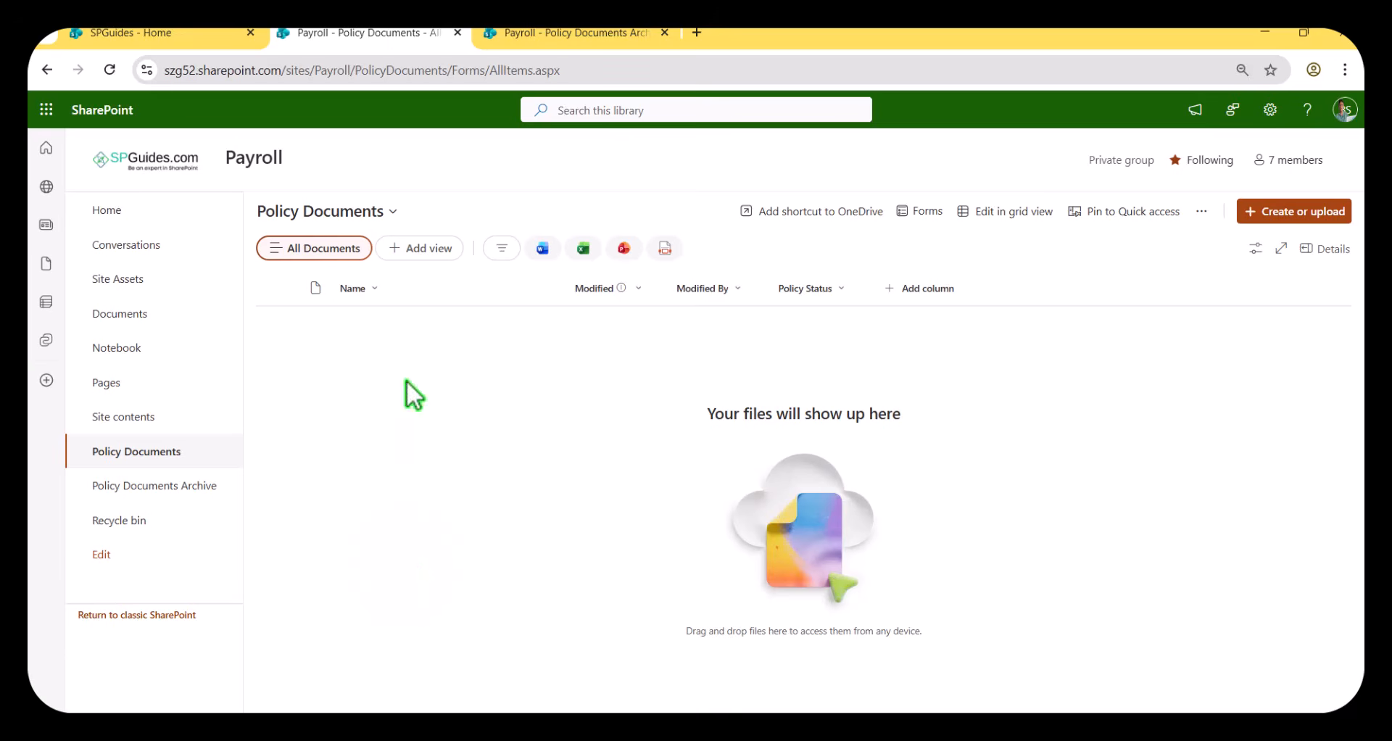
Upload Status_Report_Template.docx from the Downloads folder to the Policy Documents library.
click(1287, 211)
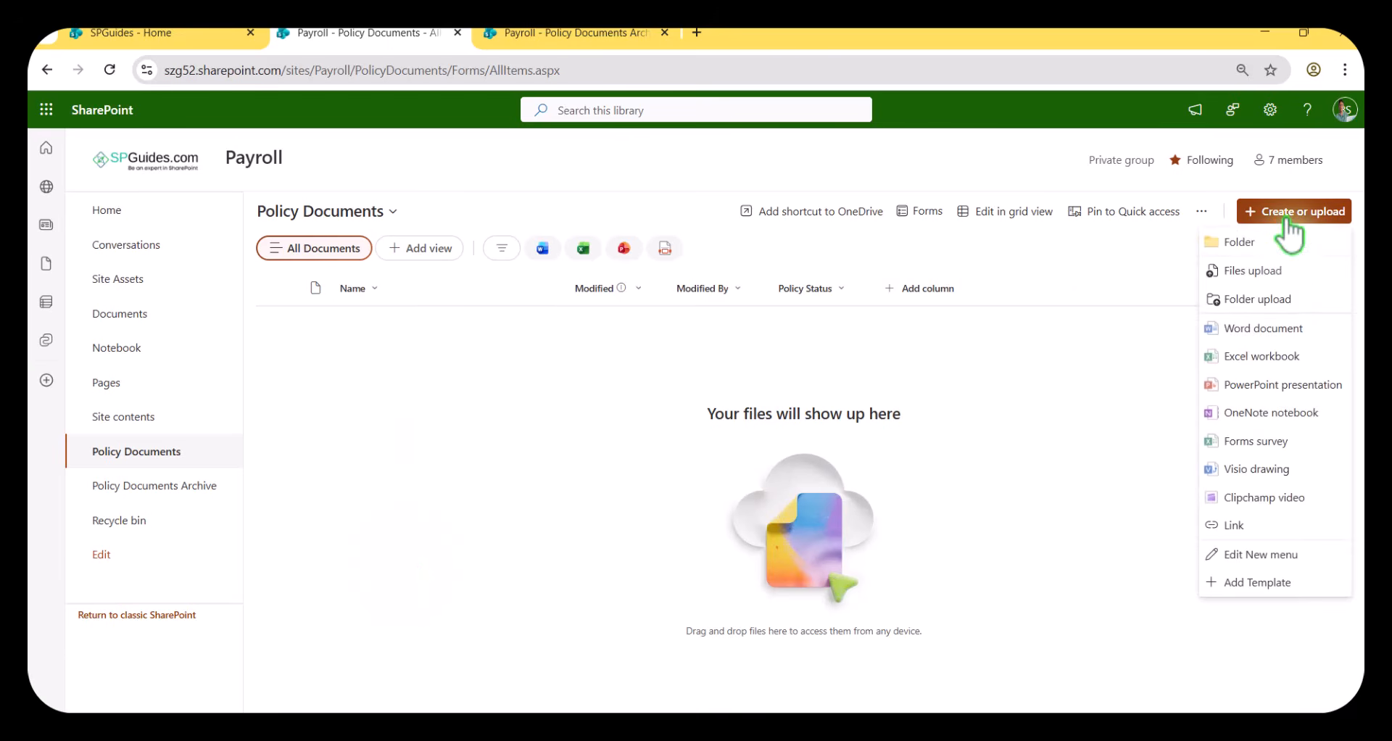
click(1262, 274)
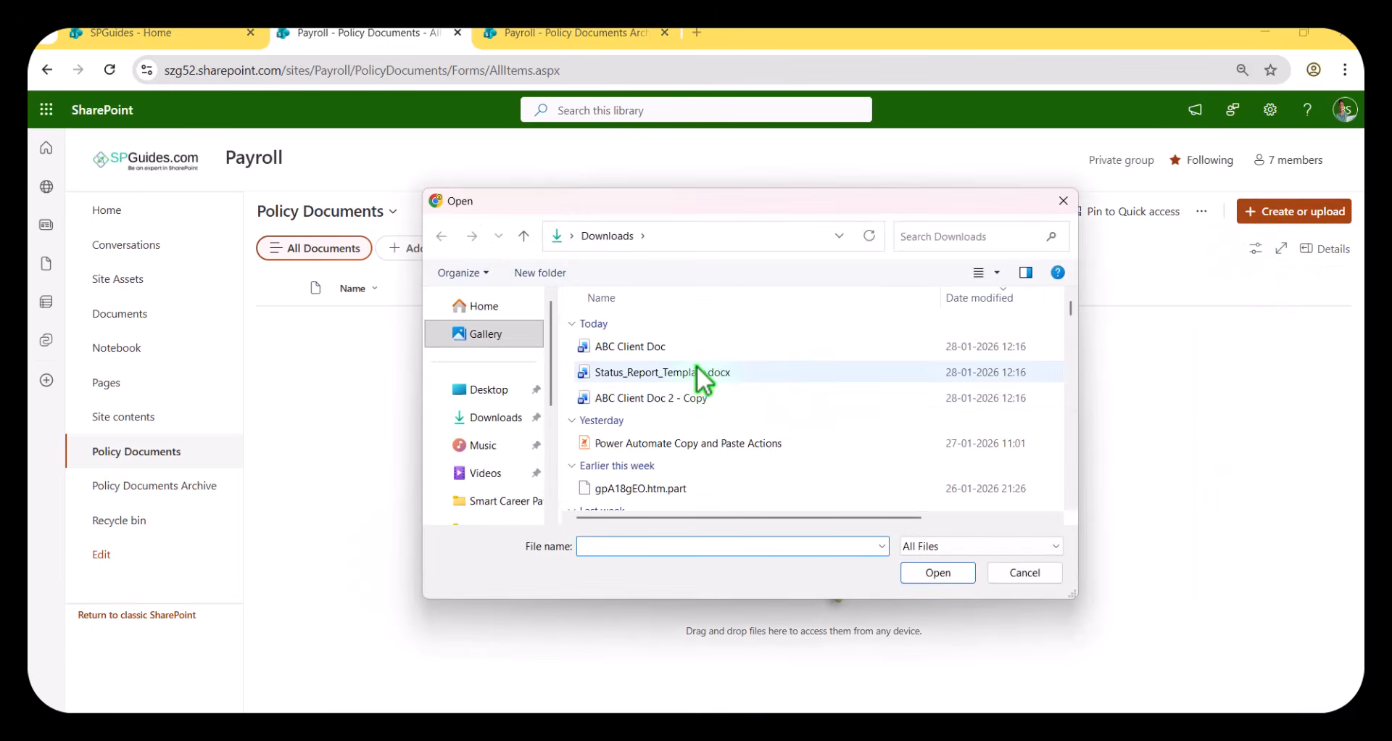
click(691, 370)
click(926, 574)
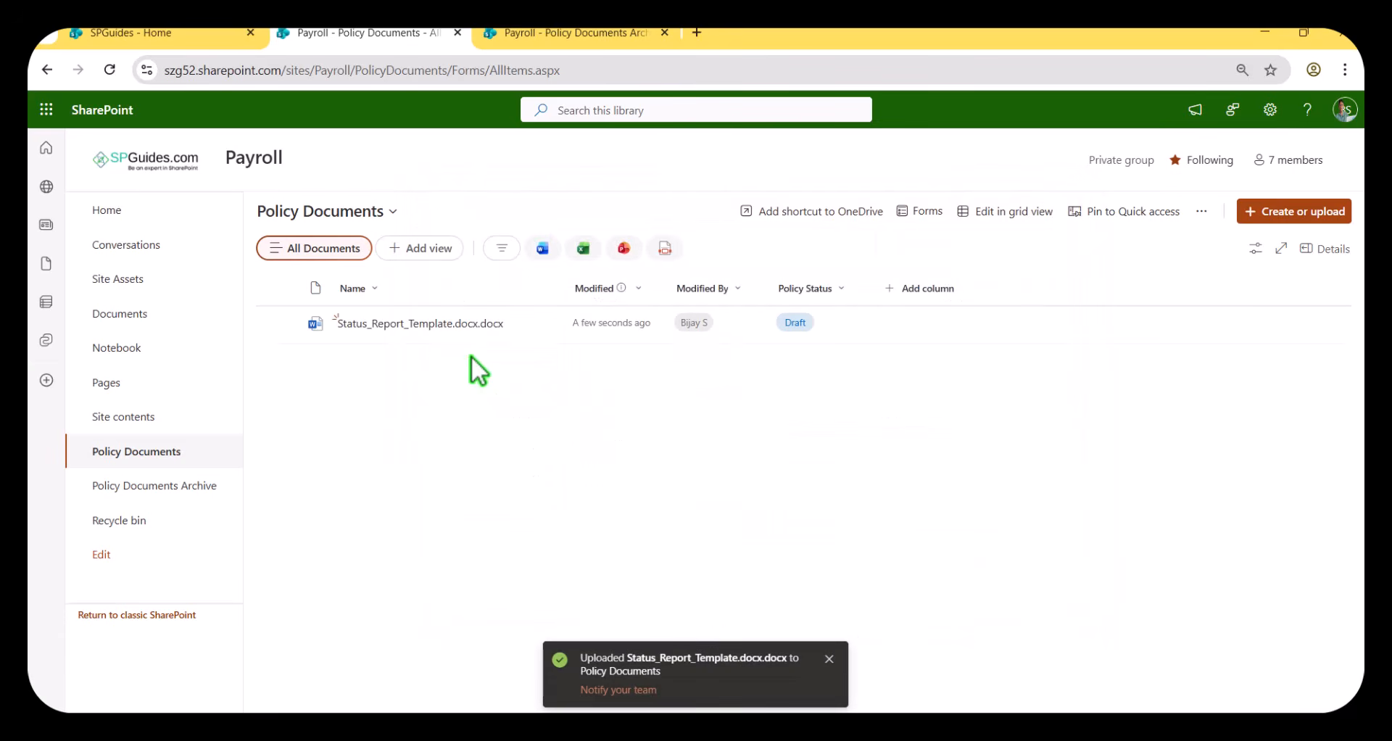
Check whether the Archive Document quick step is offered for the uploaded draft file.
click(285, 324)
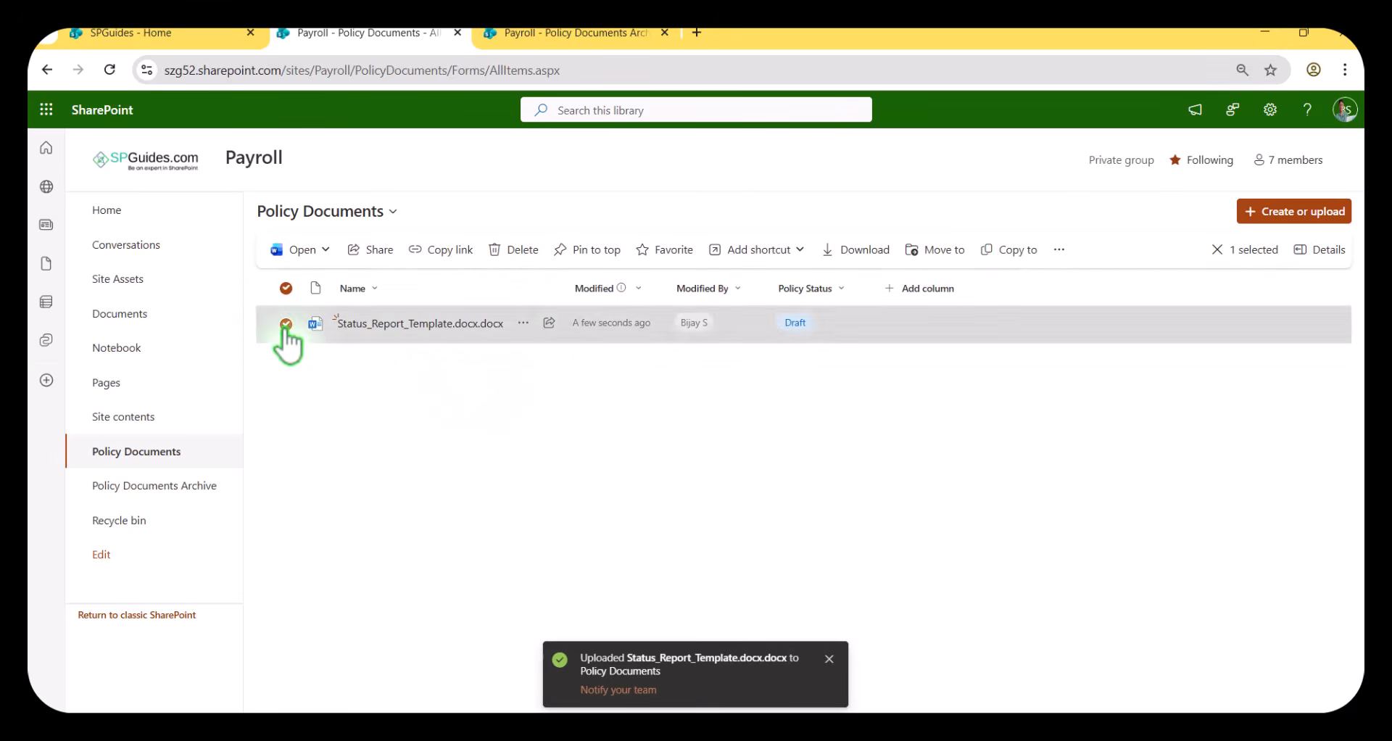
click(1059, 251)
mouse_move(1043, 341)
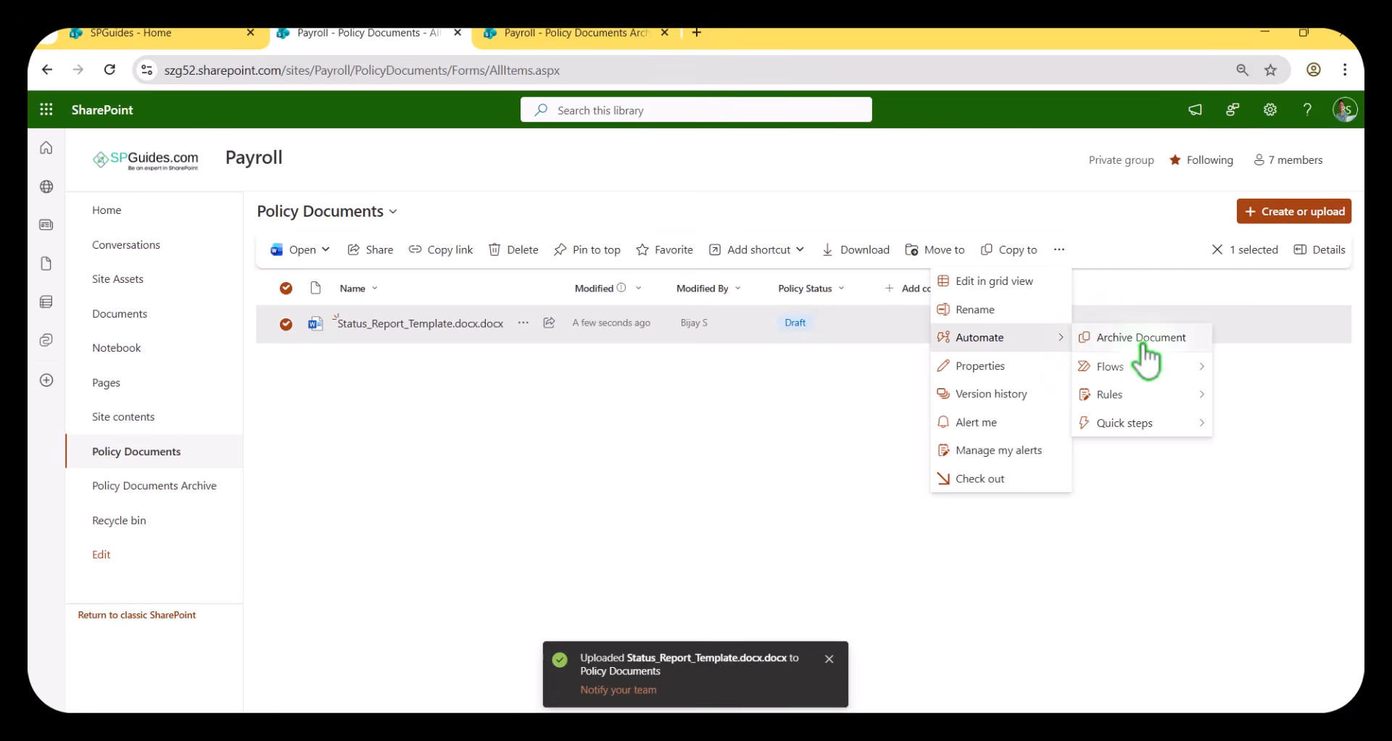
click(838, 387)
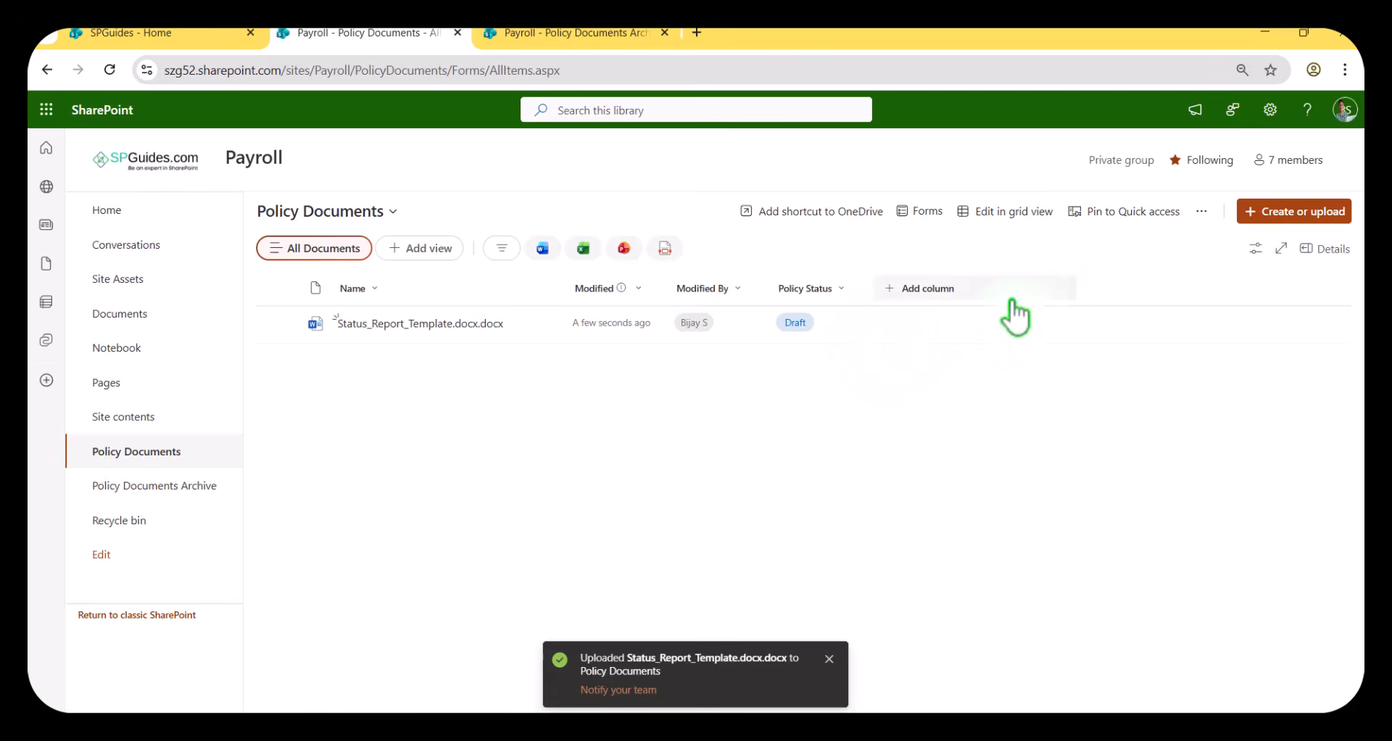
Set the uploaded status report's Policy Status to Under Review and save its properties.
click(285, 325)
click(1058, 251)
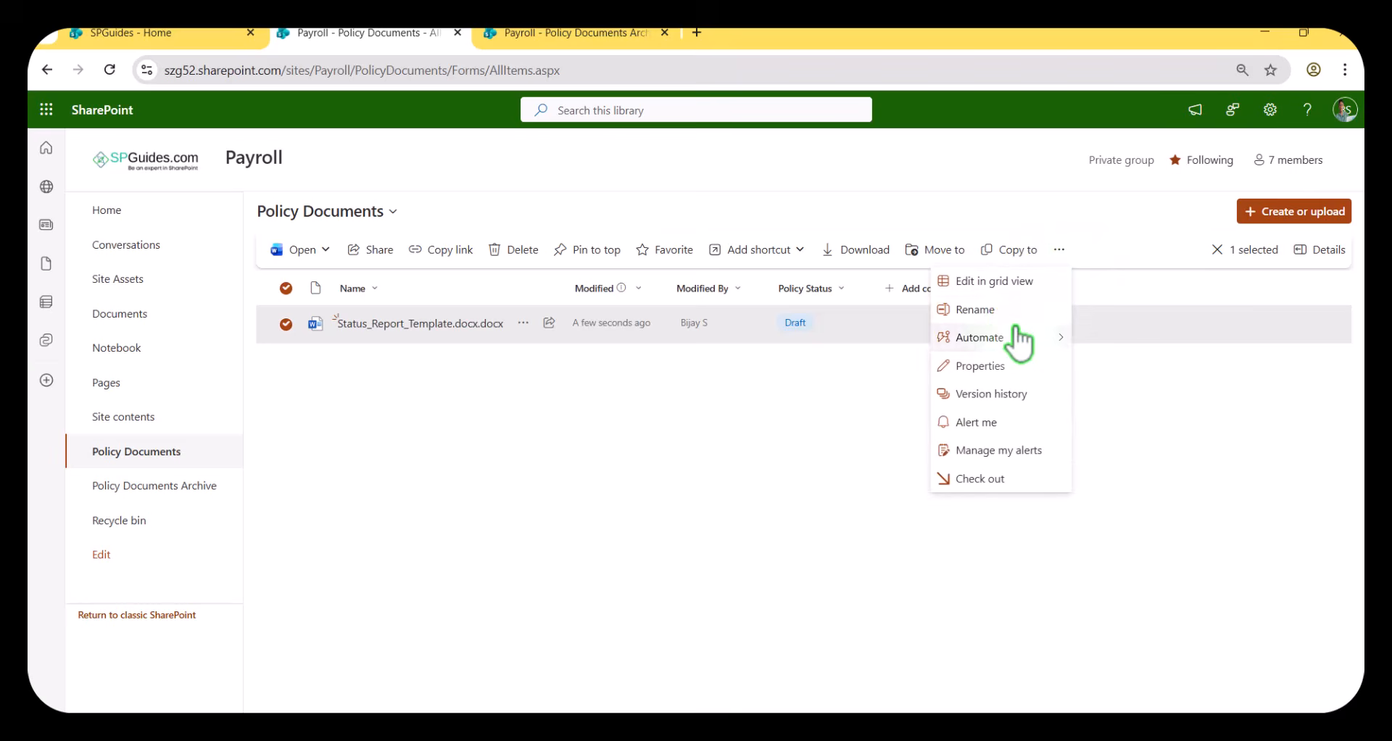
click(984, 359)
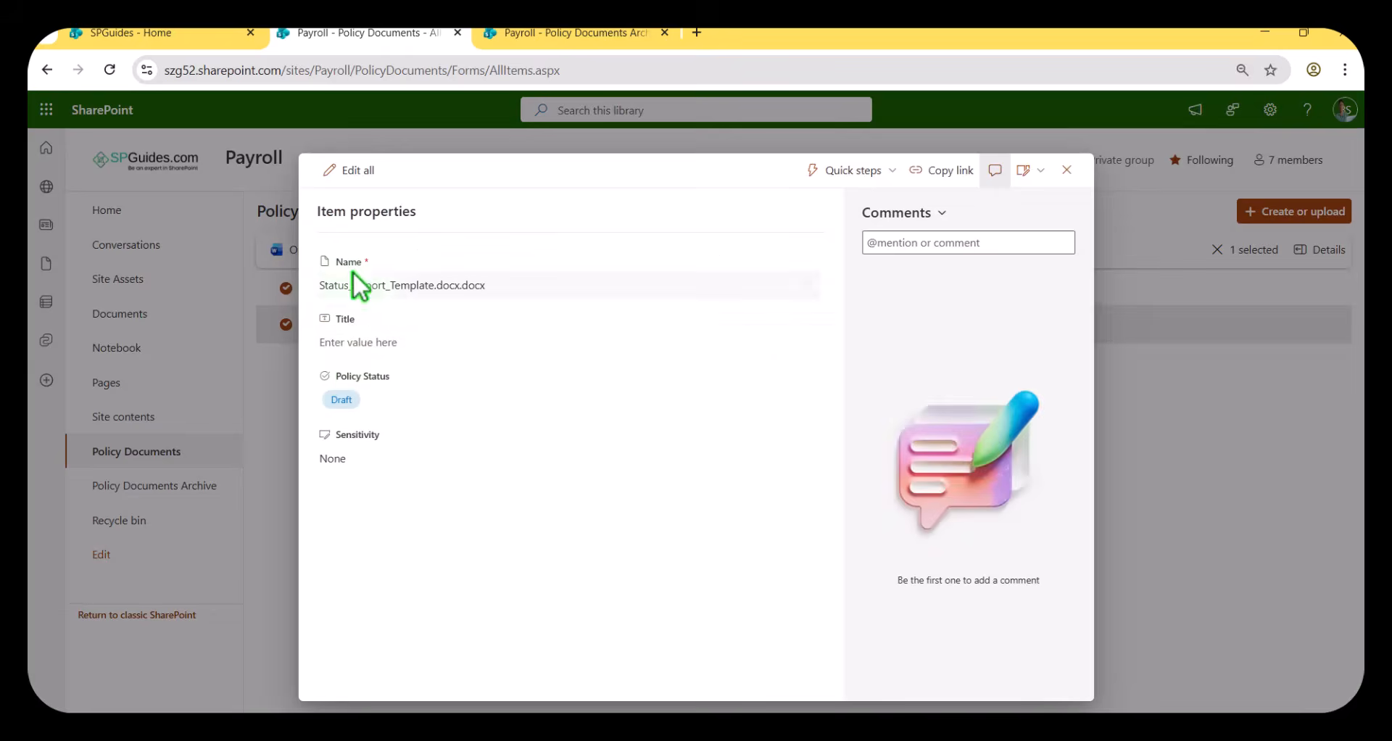
click(355, 172)
click(390, 406)
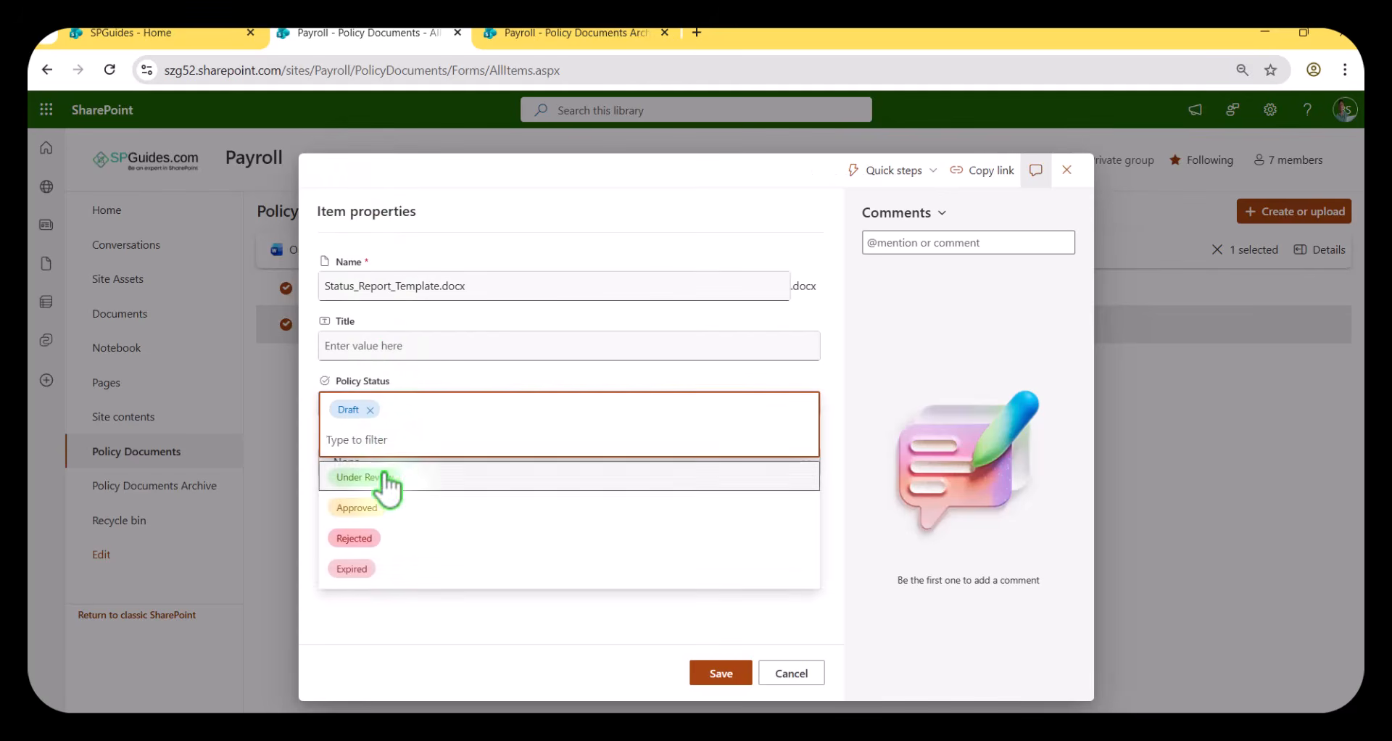
click(373, 475)
click(729, 673)
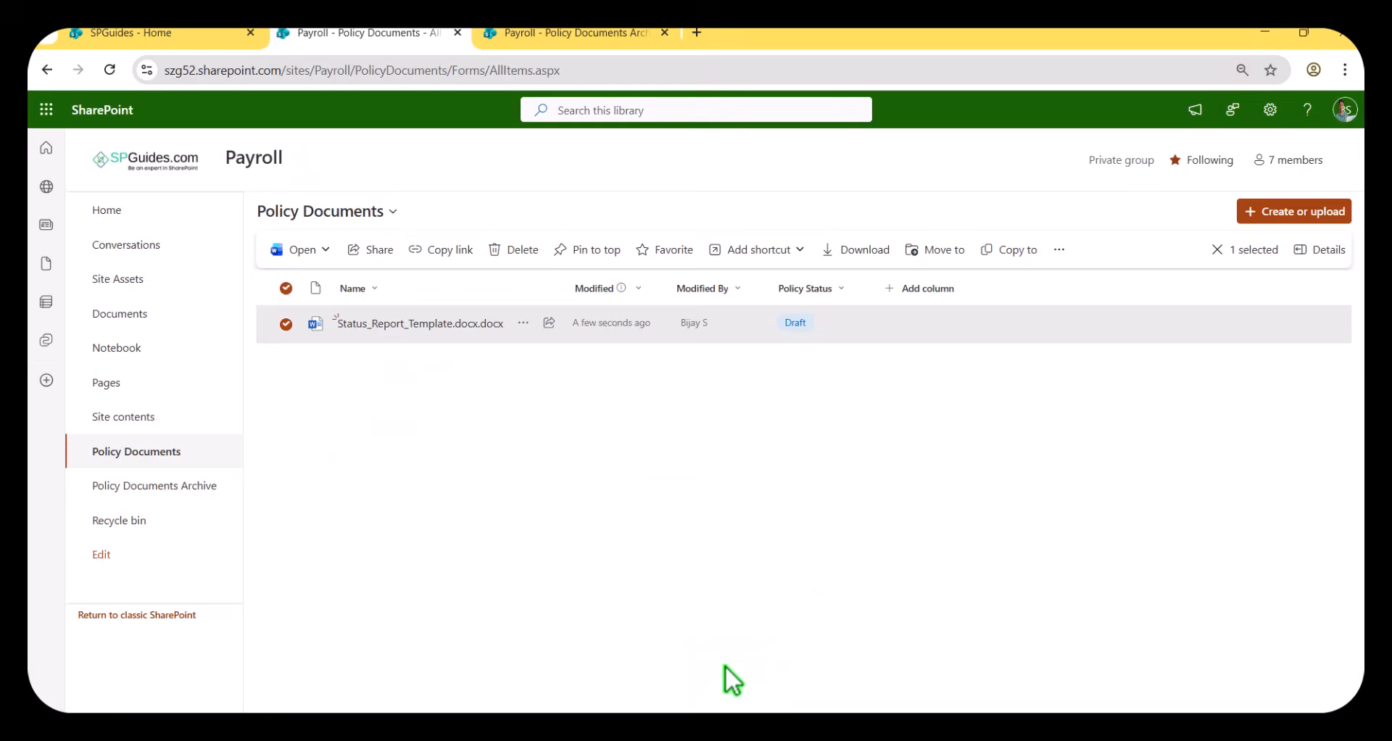
Check which automation commands are offered for the status report while it is under review.
click(285, 324)
click(286, 324)
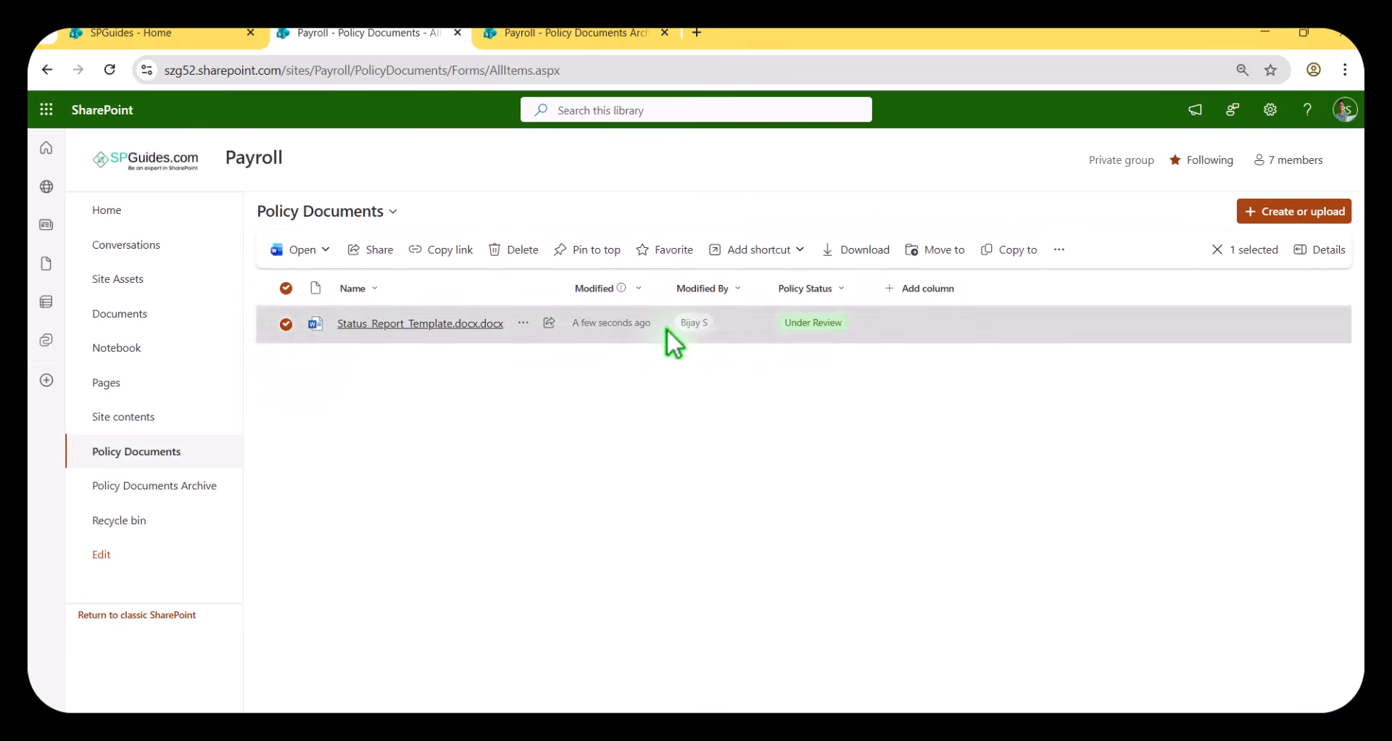
click(1054, 254)
mouse_move(1044, 339)
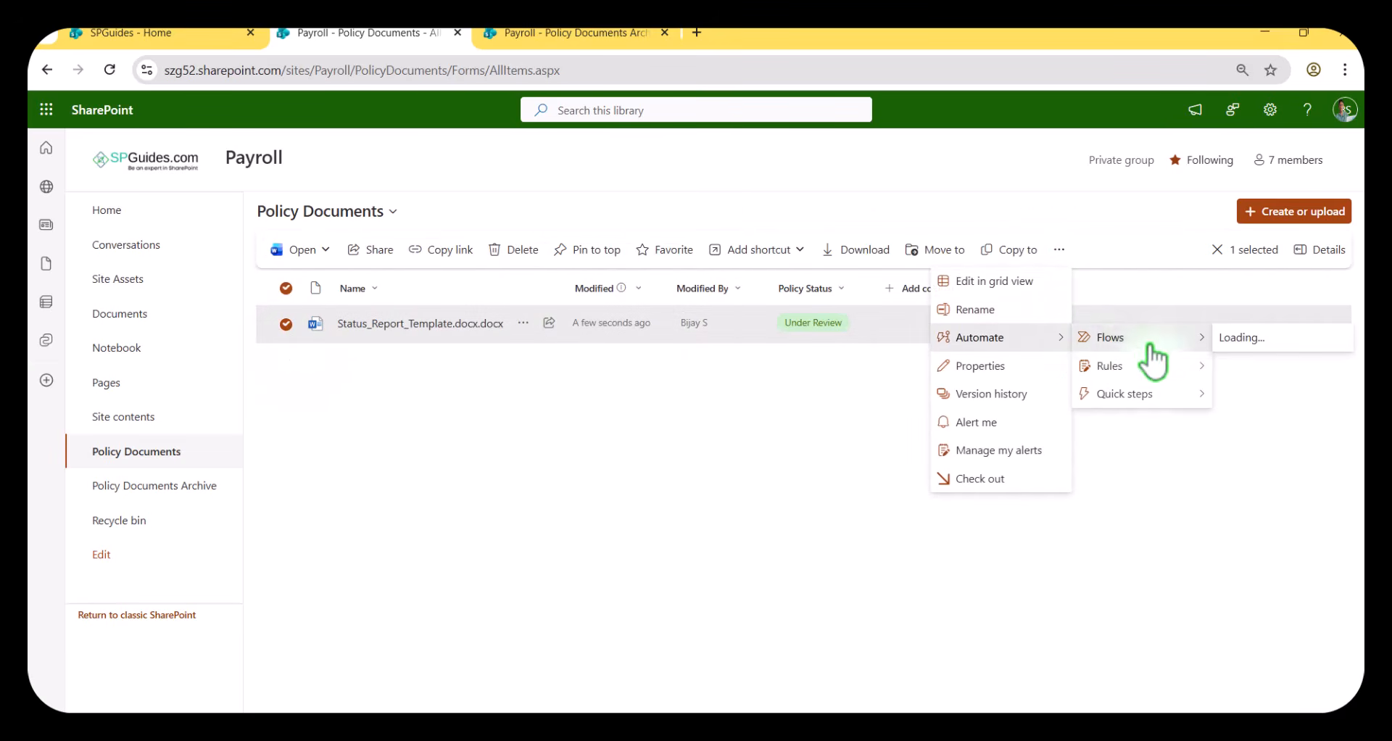
mouse_move(1120, 337)
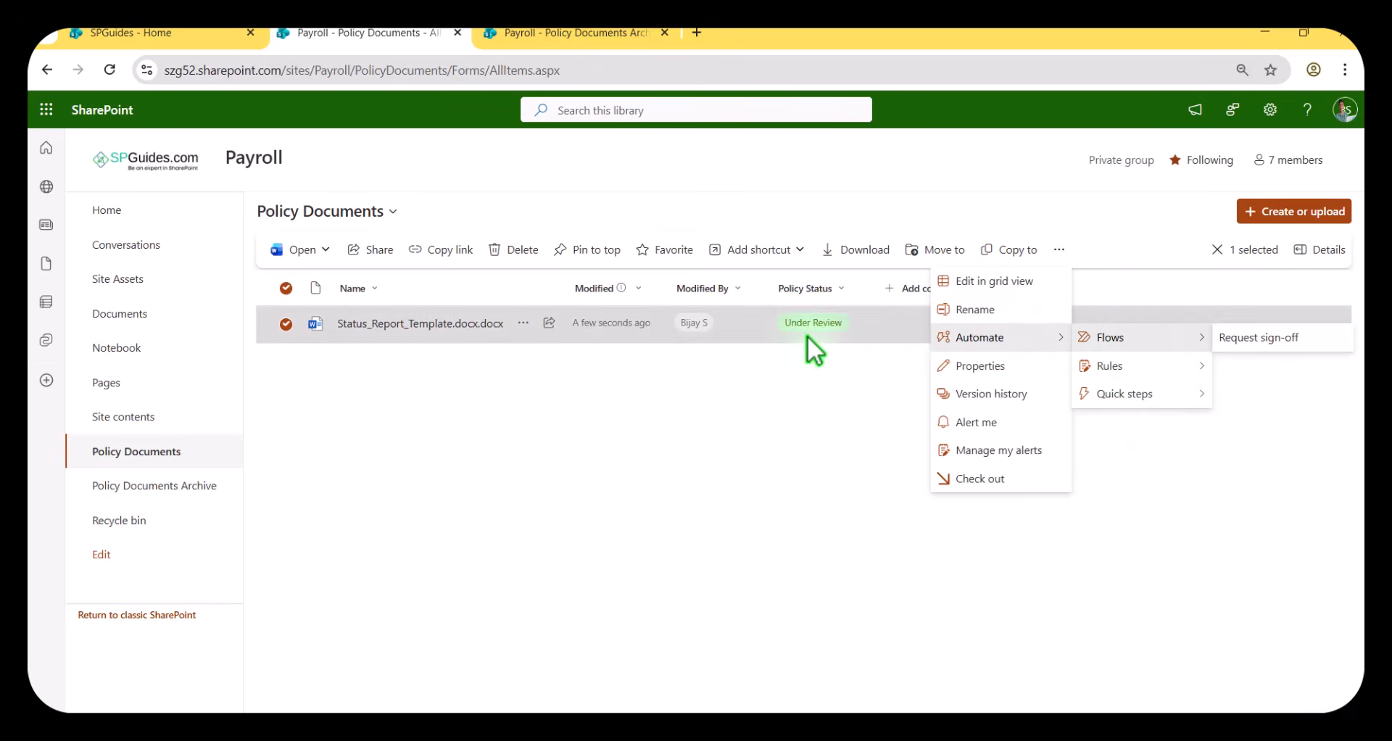
click(707, 418)
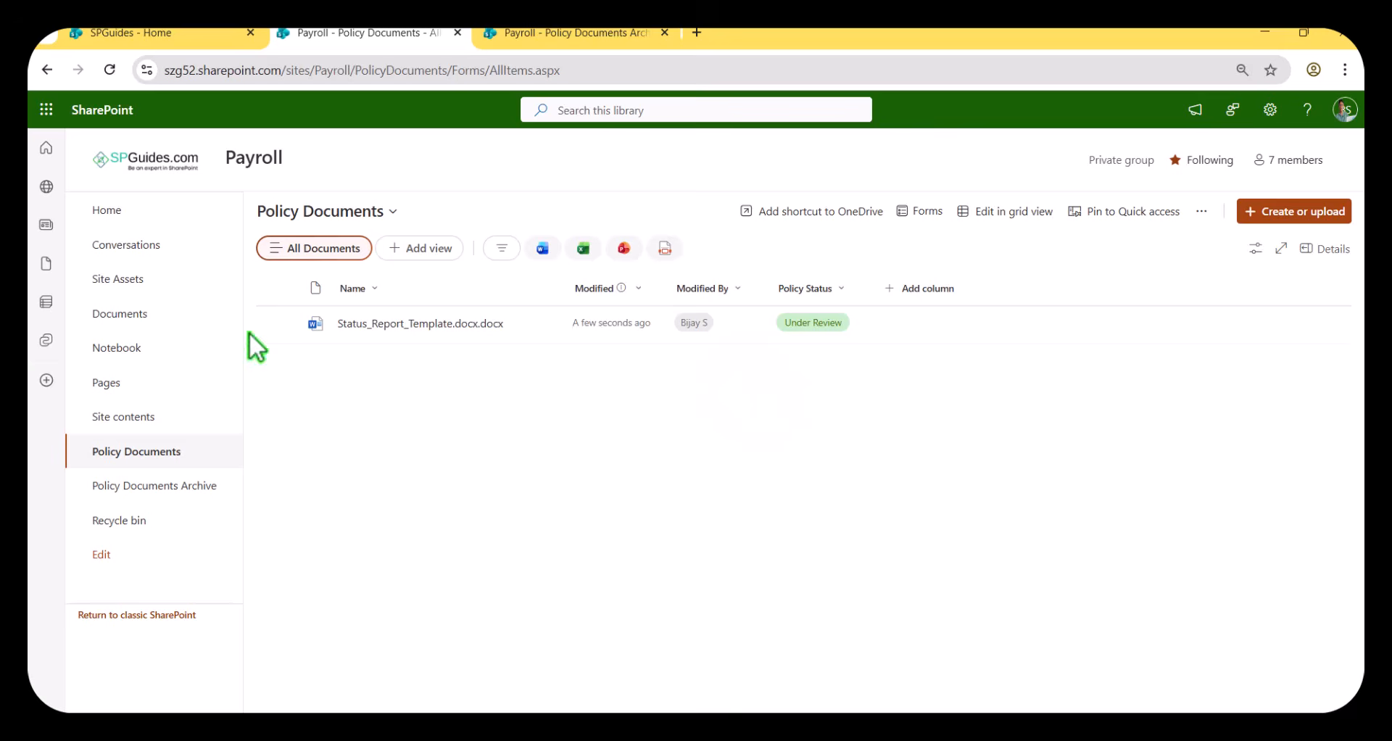
Set the status report's Policy Status to Expired in its item properties.
click(286, 323)
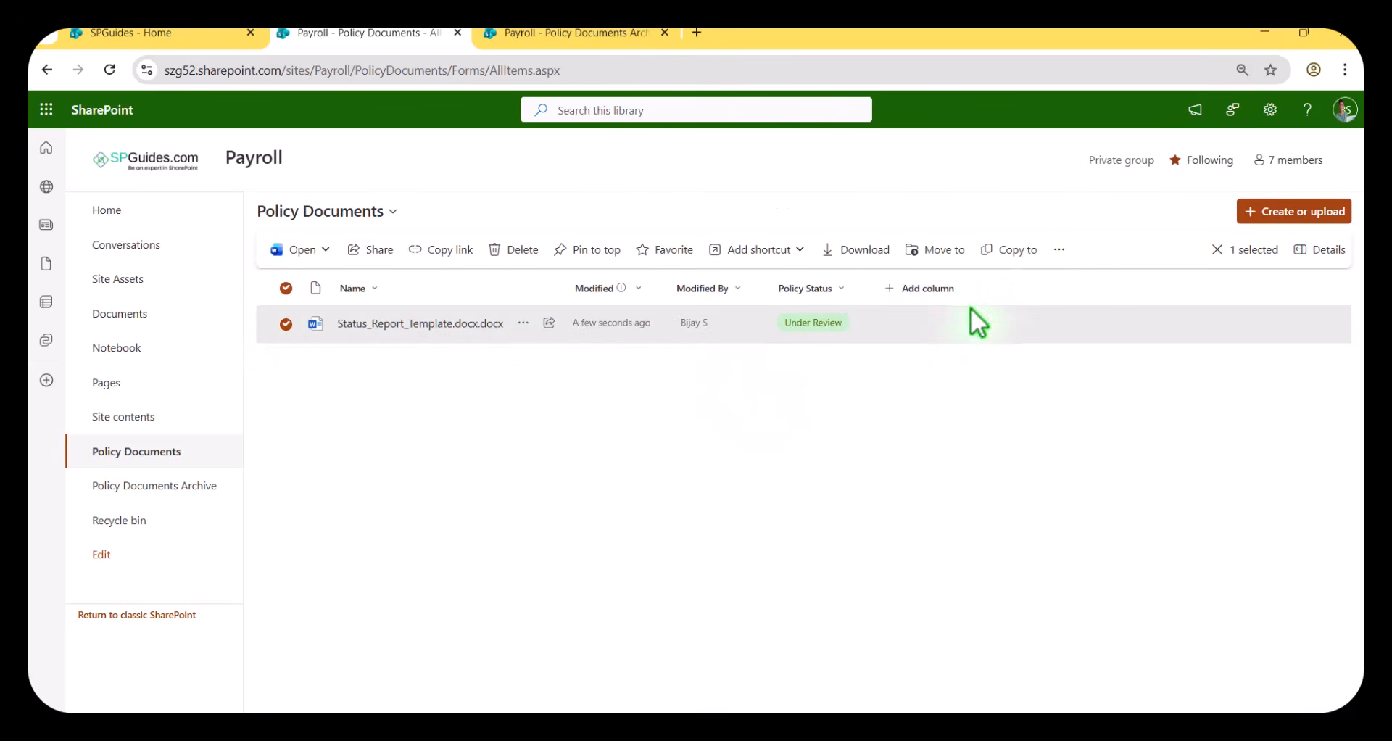
click(1059, 253)
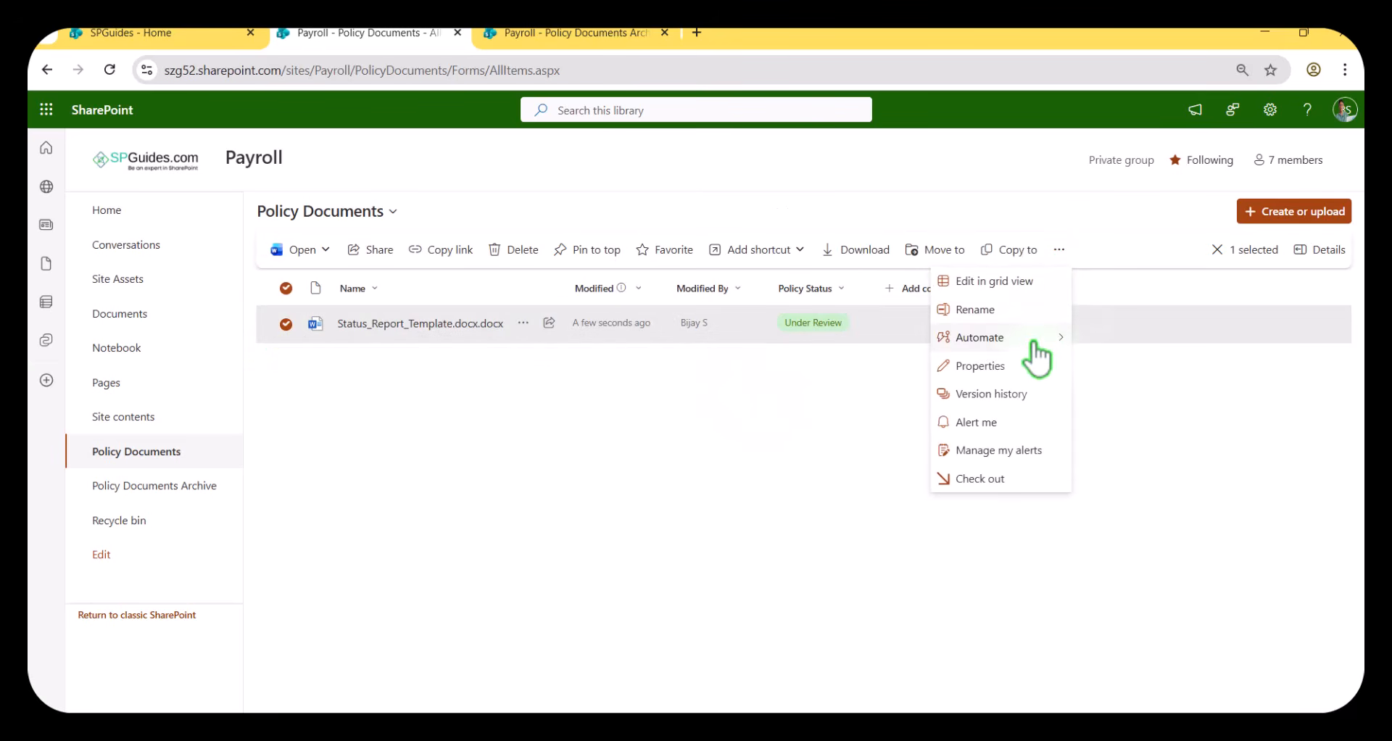
click(990, 366)
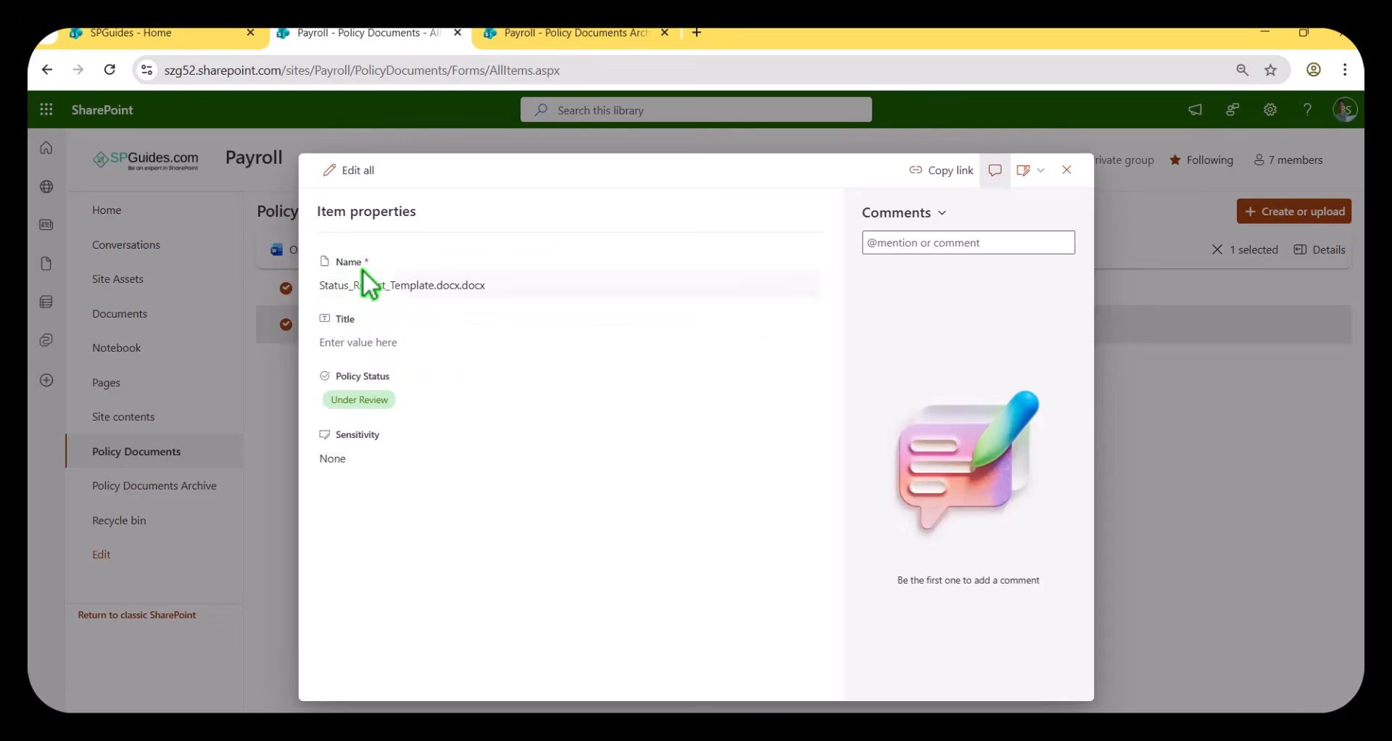
click(359, 399)
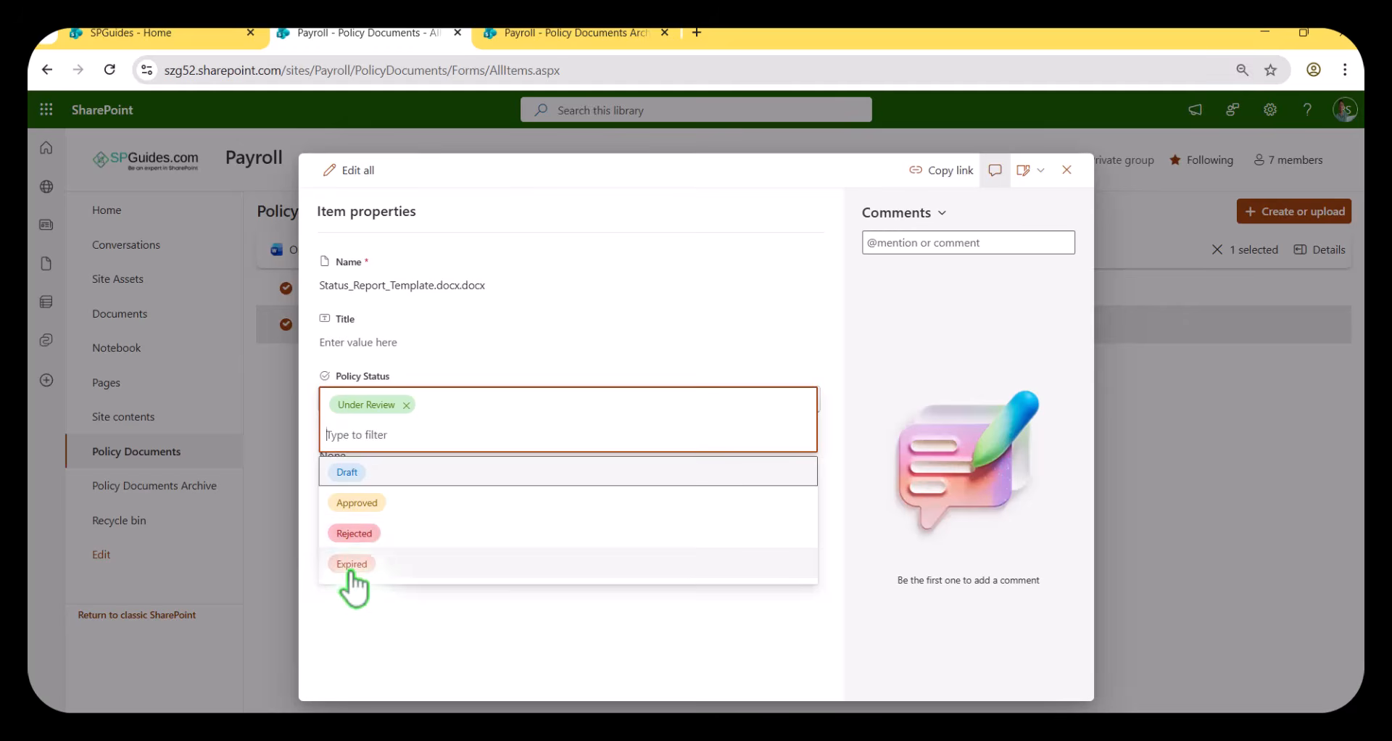
click(352, 569)
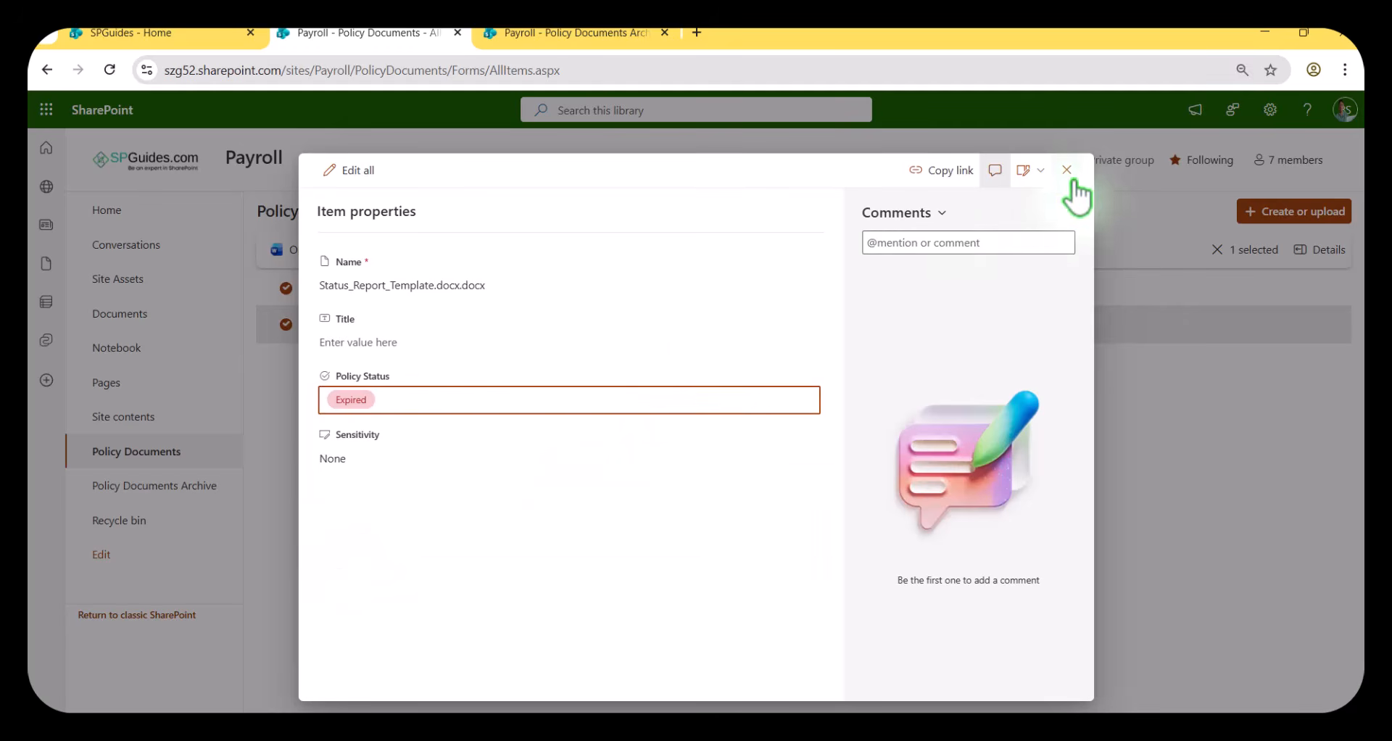
click(1066, 171)
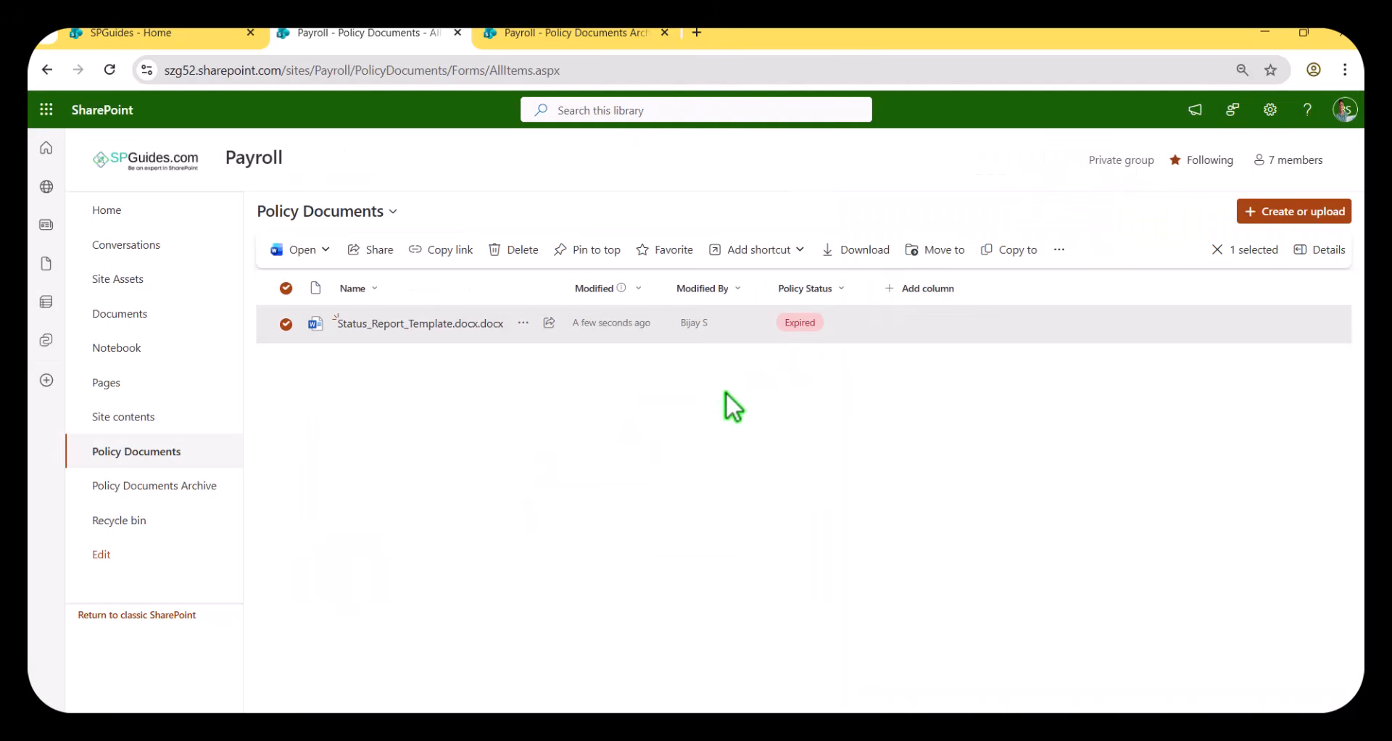
Refresh the Policy Documents and Policy Documents Archive libraries and check where the expired status report is stored.
click(111, 70)
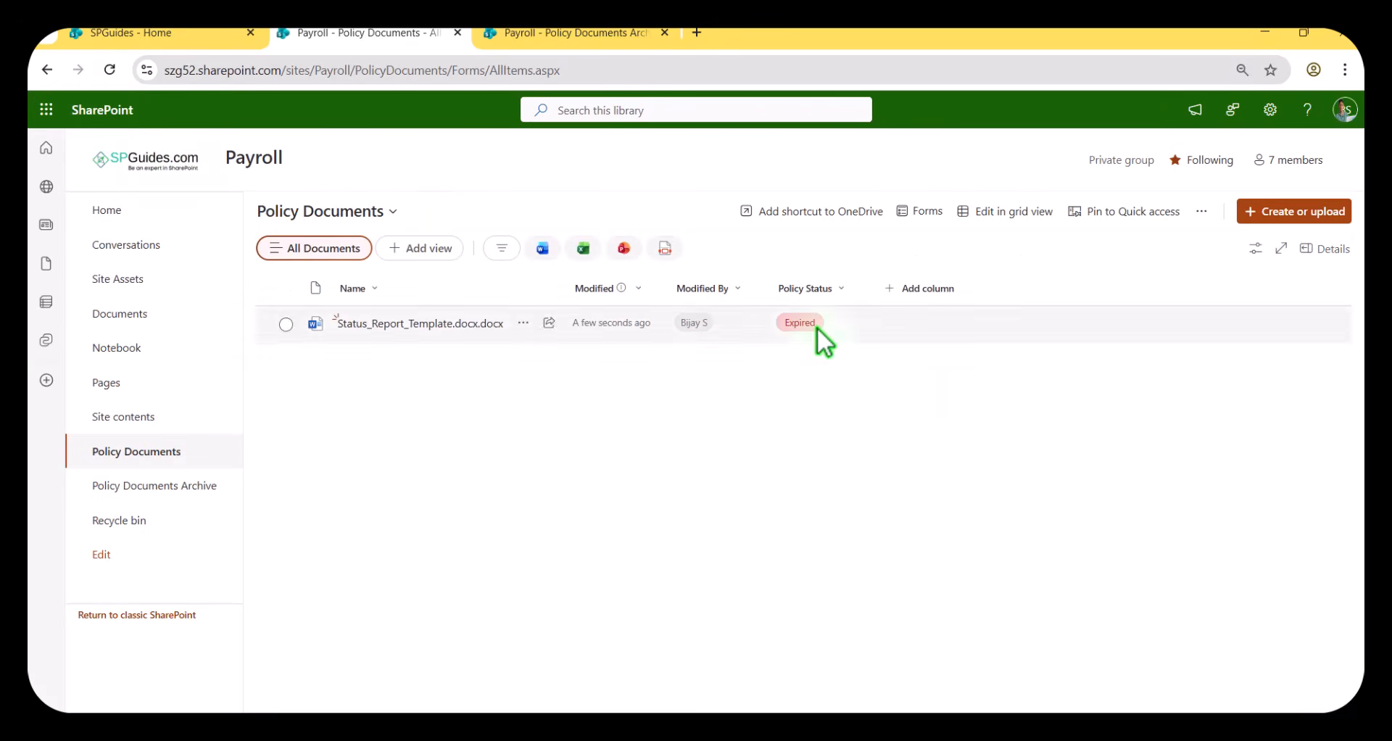
click(545, 36)
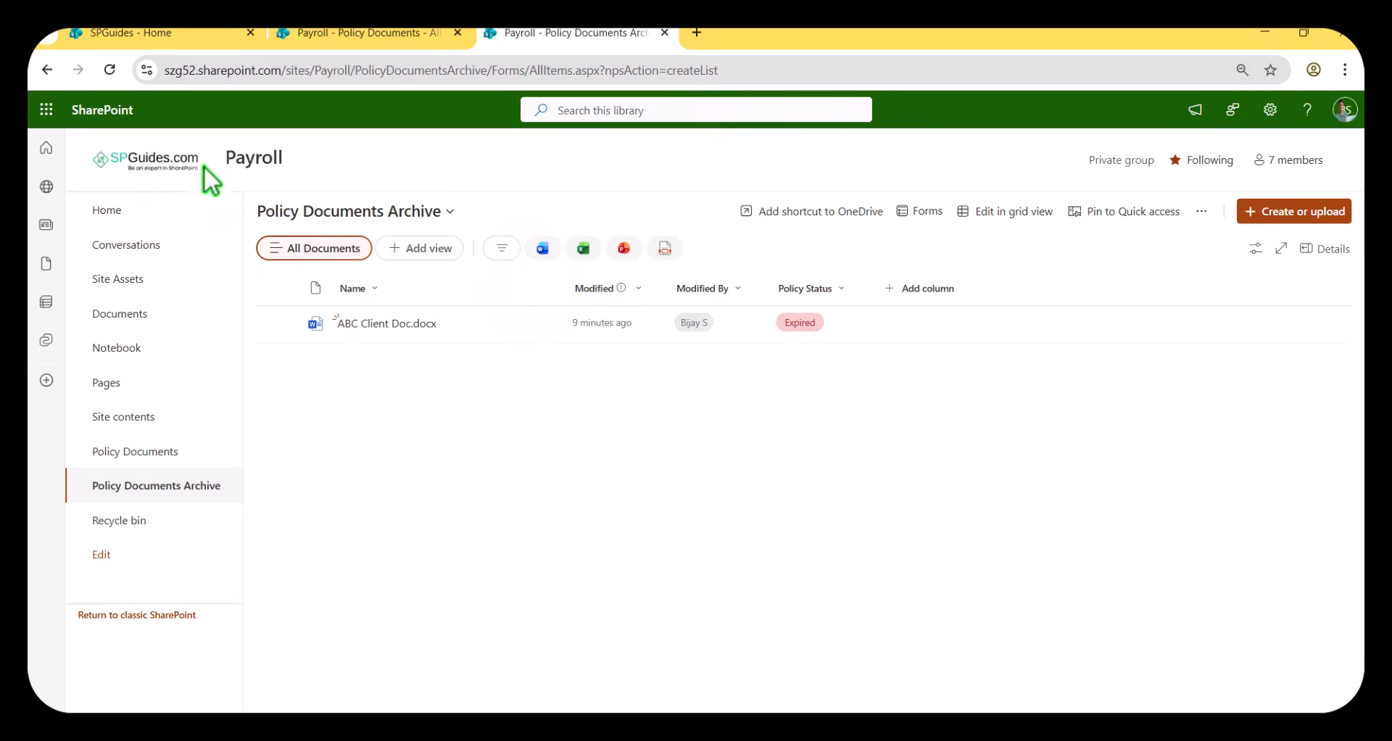
click(110, 71)
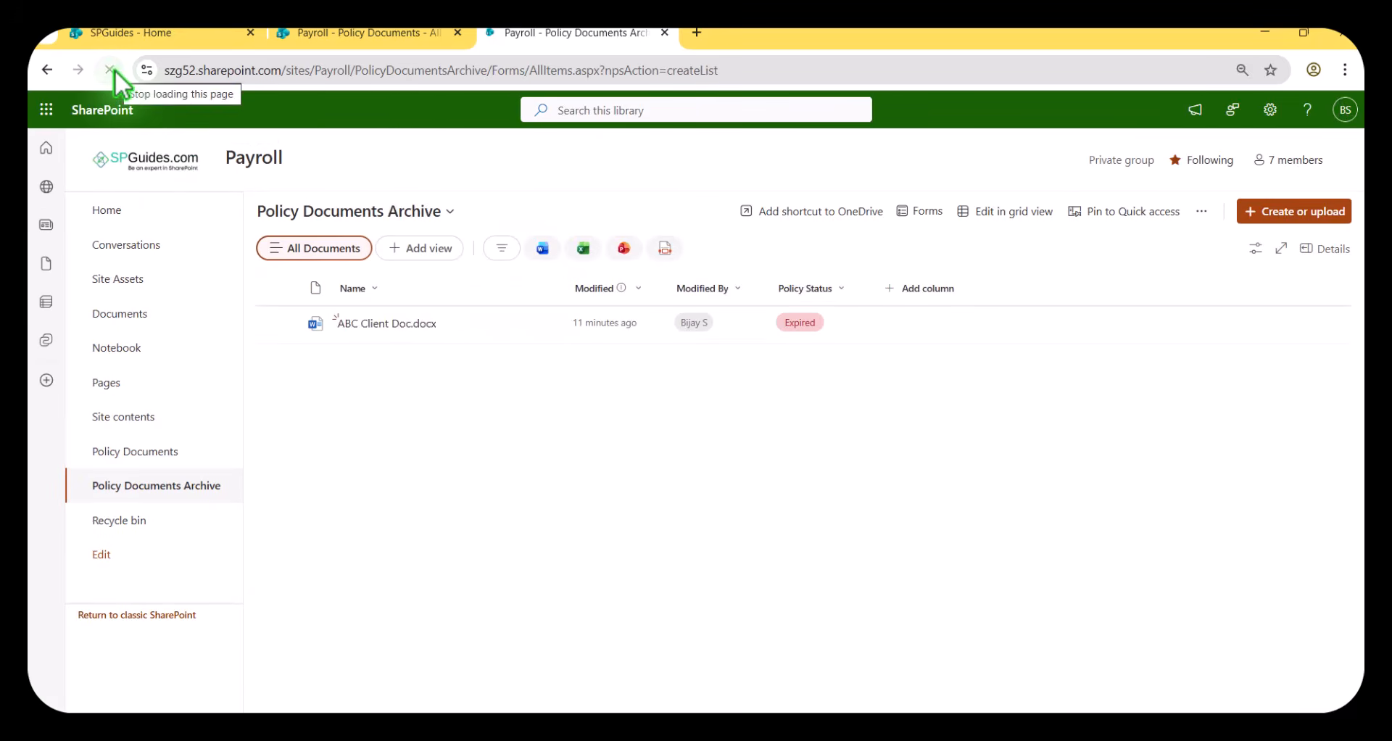
key(ctrl+shift+Tab)
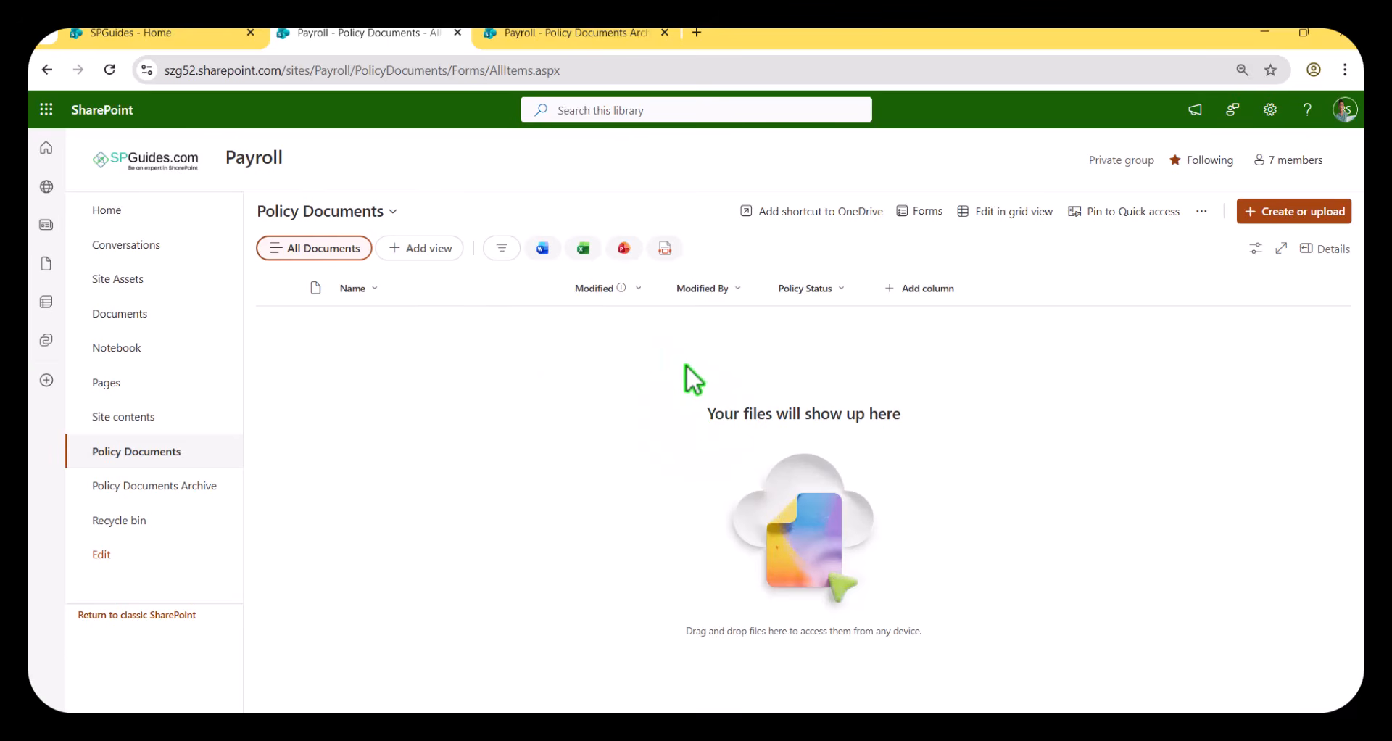
click(570, 32)
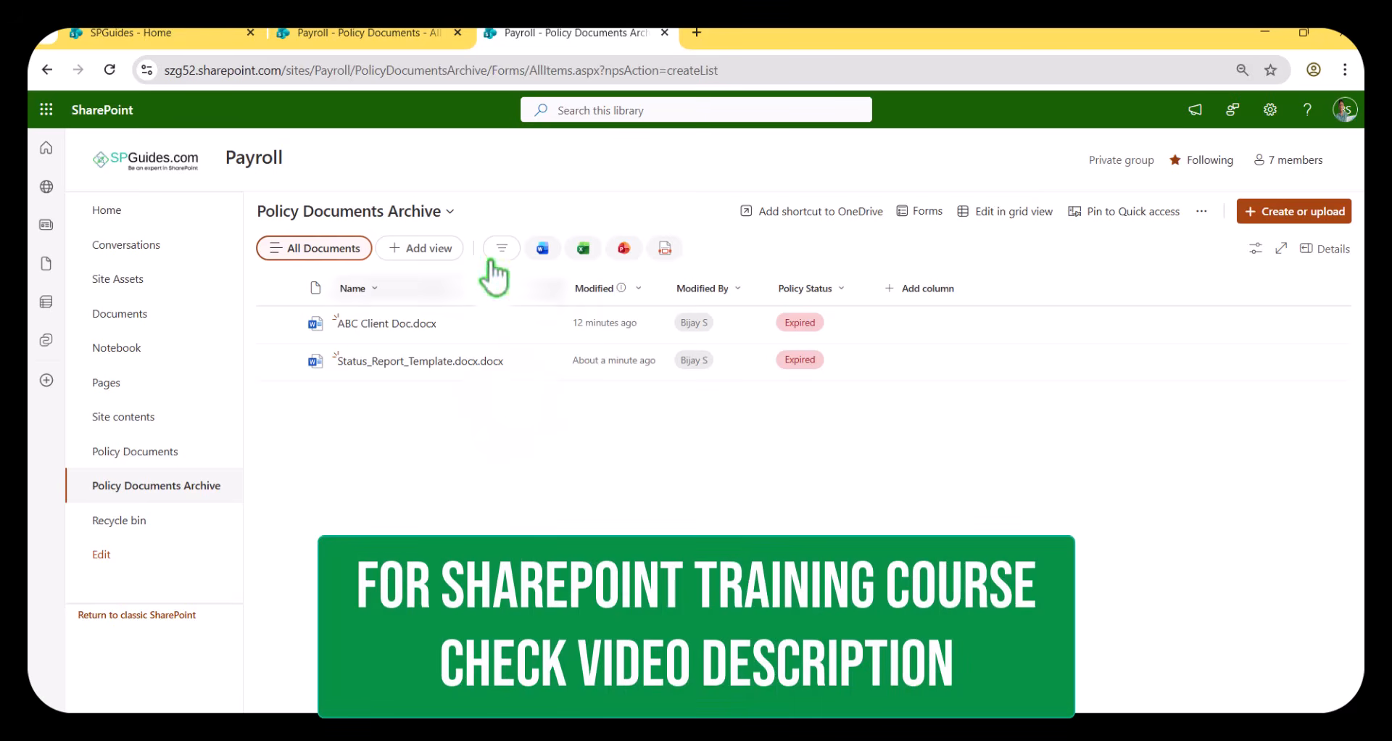
click(404, 43)
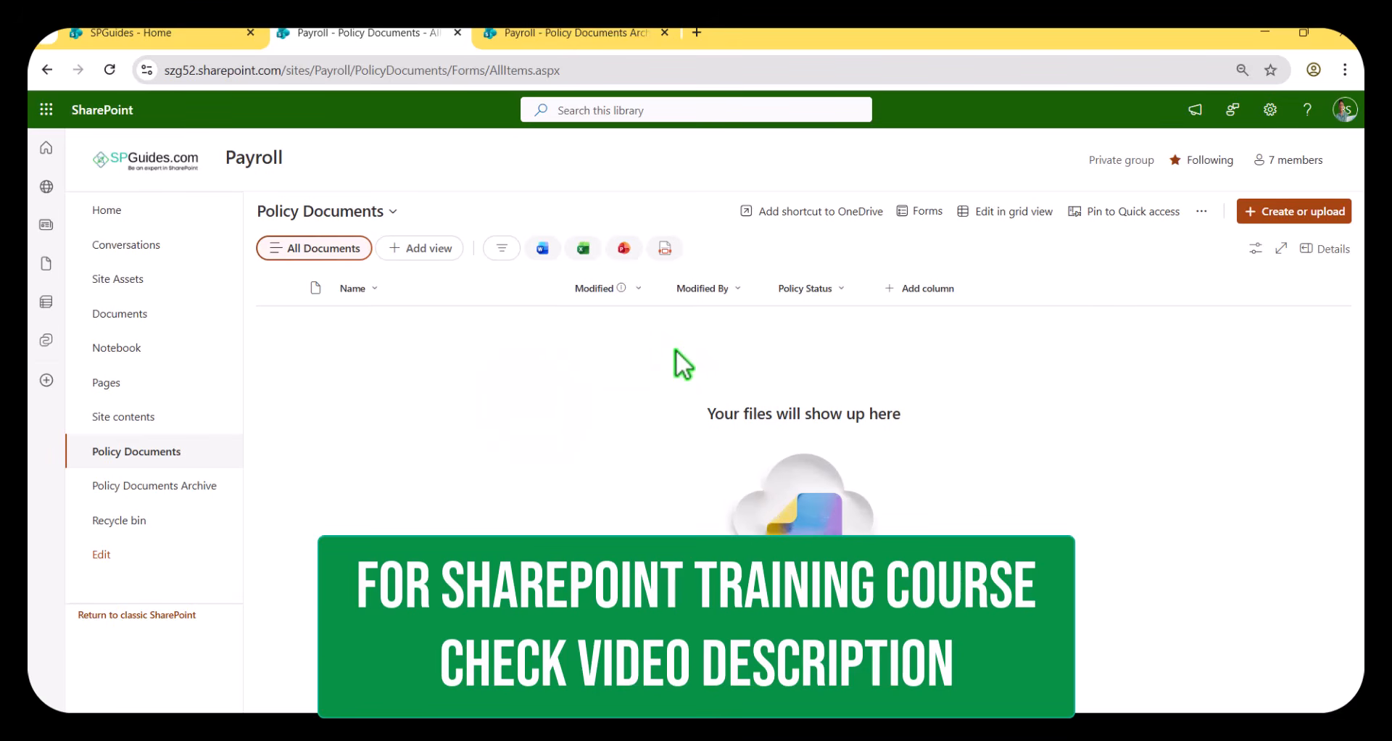
Turn off the Policy Documents library's rule that moves expired files to Policy Documents Archive.
click(1201, 211)
mouse_move(1171, 300)
mouse_move(1196, 269)
mouse_move(1233, 303)
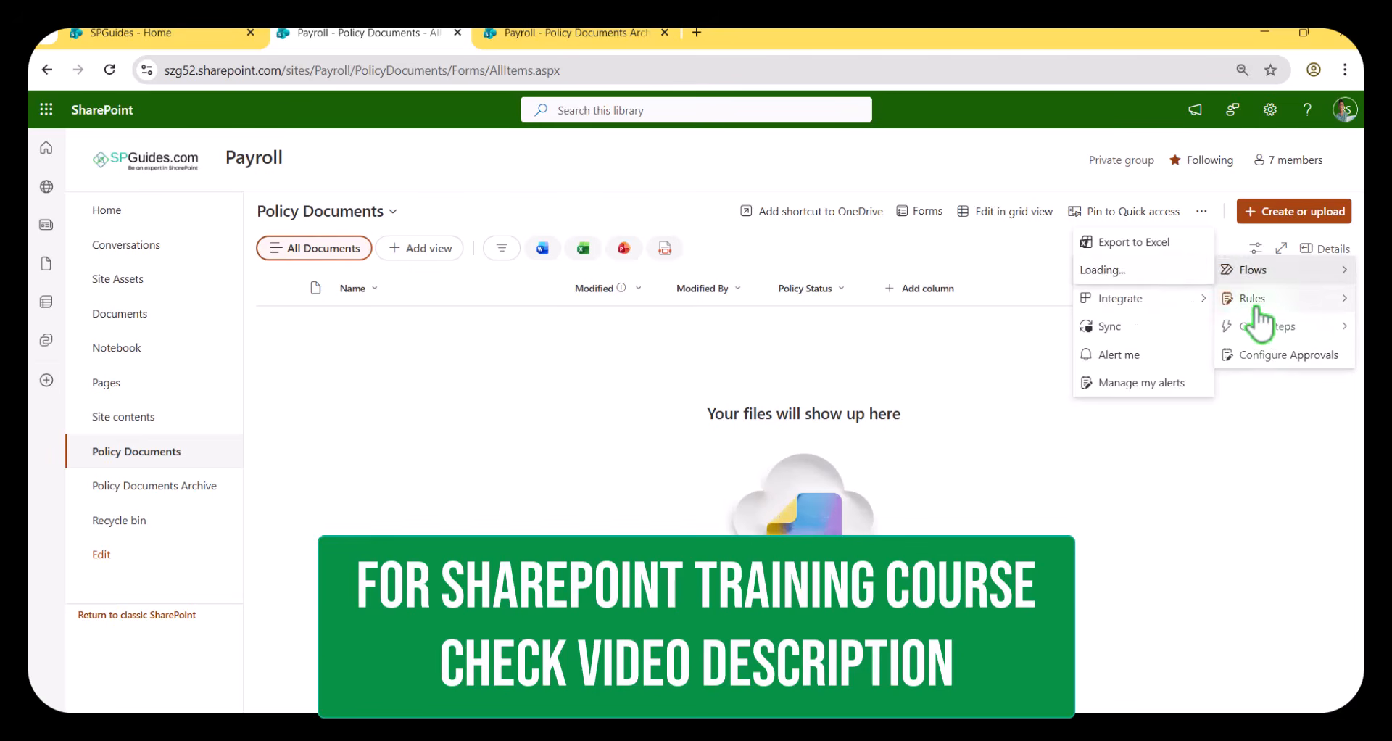
click(1120, 326)
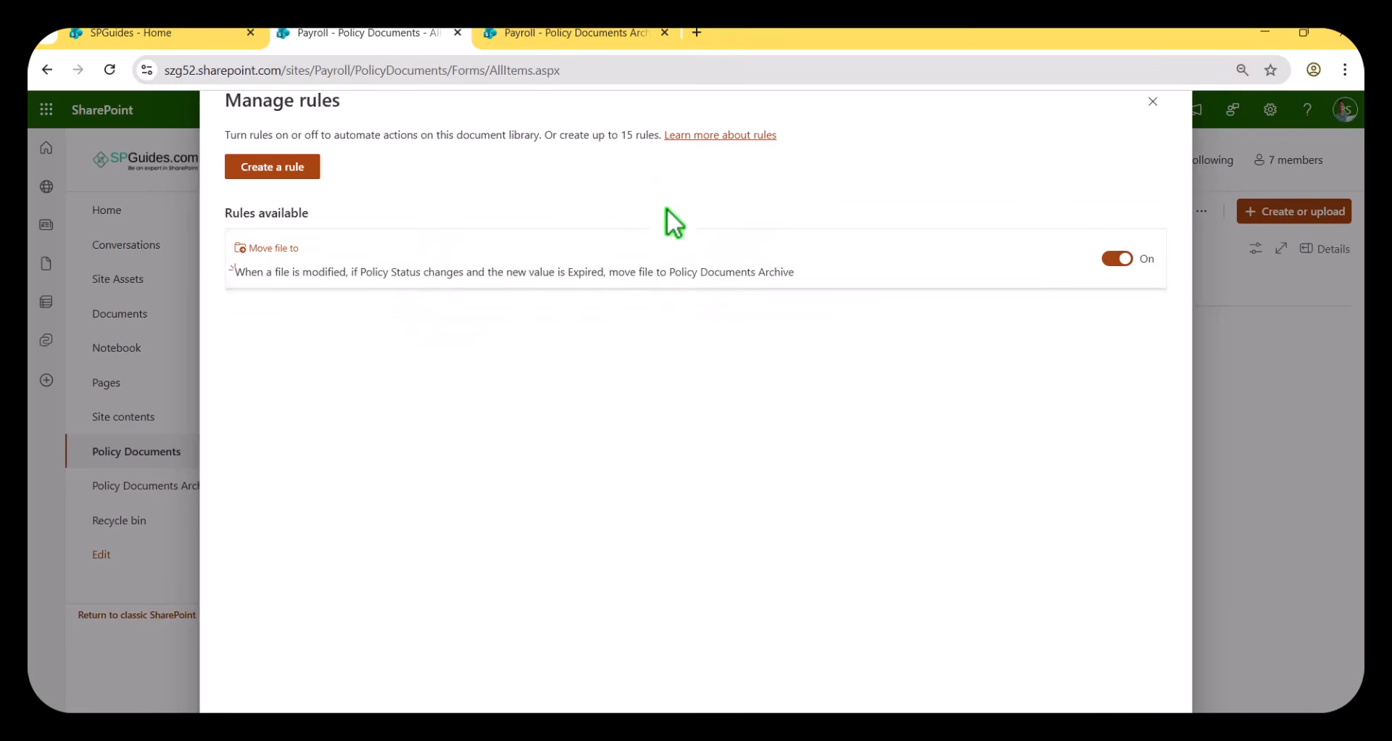
click(1117, 260)
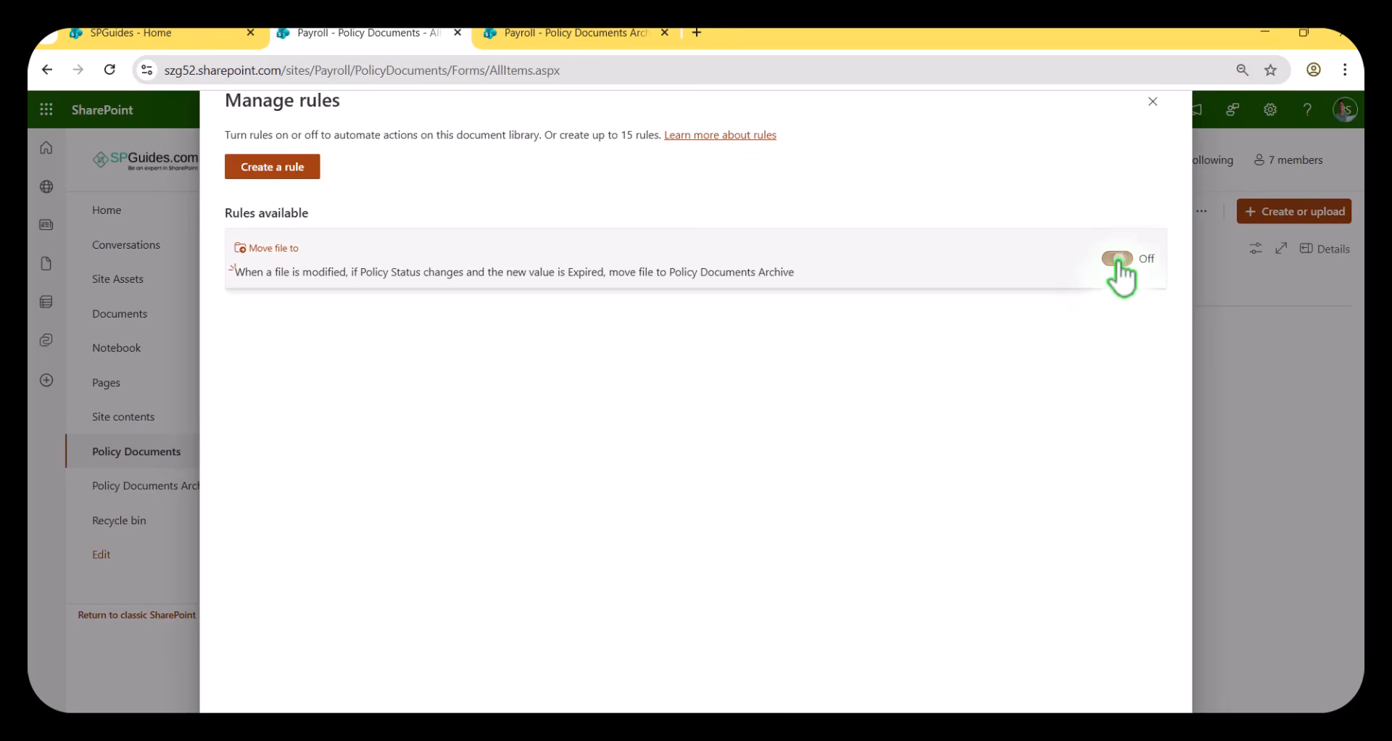
click(1152, 102)
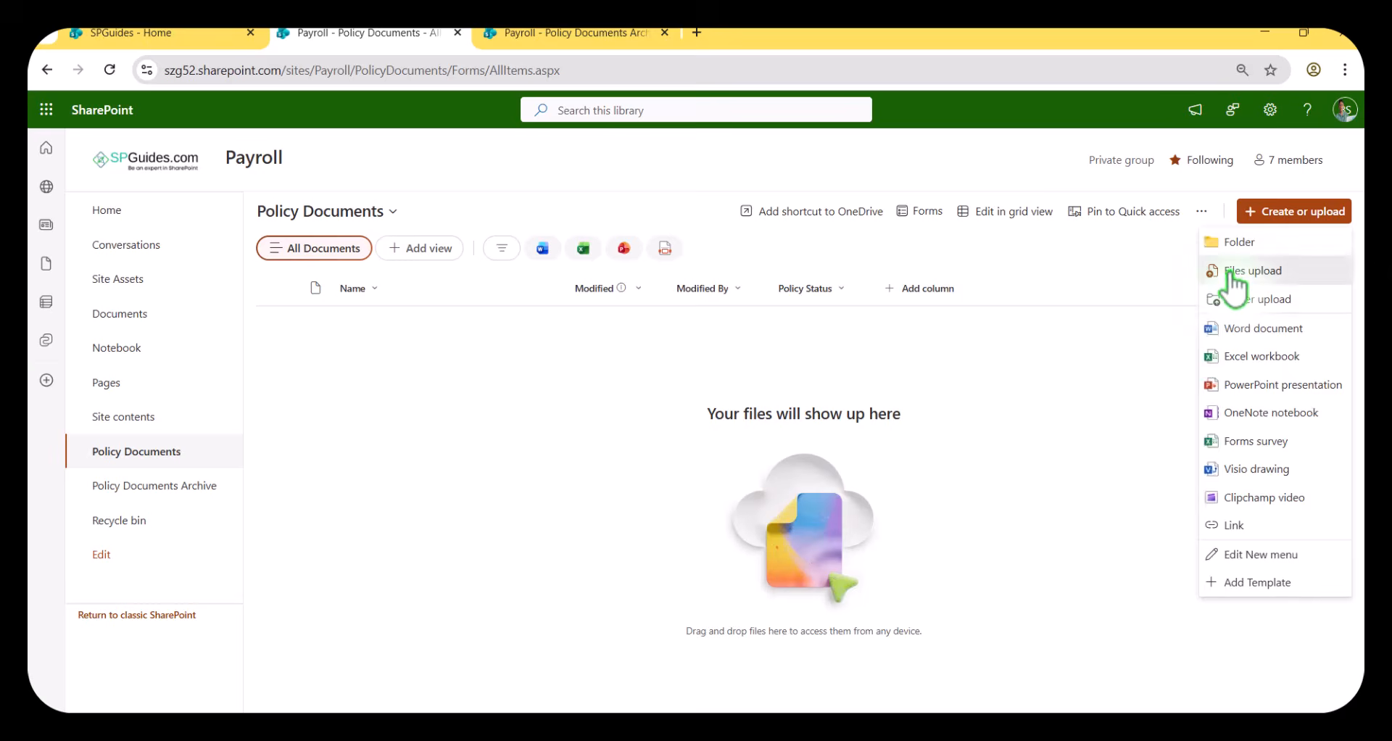
Upload the file ABC Client Doc 2 - Copy from Downloads to the Policy Documents library.
click(1241, 272)
click(638, 398)
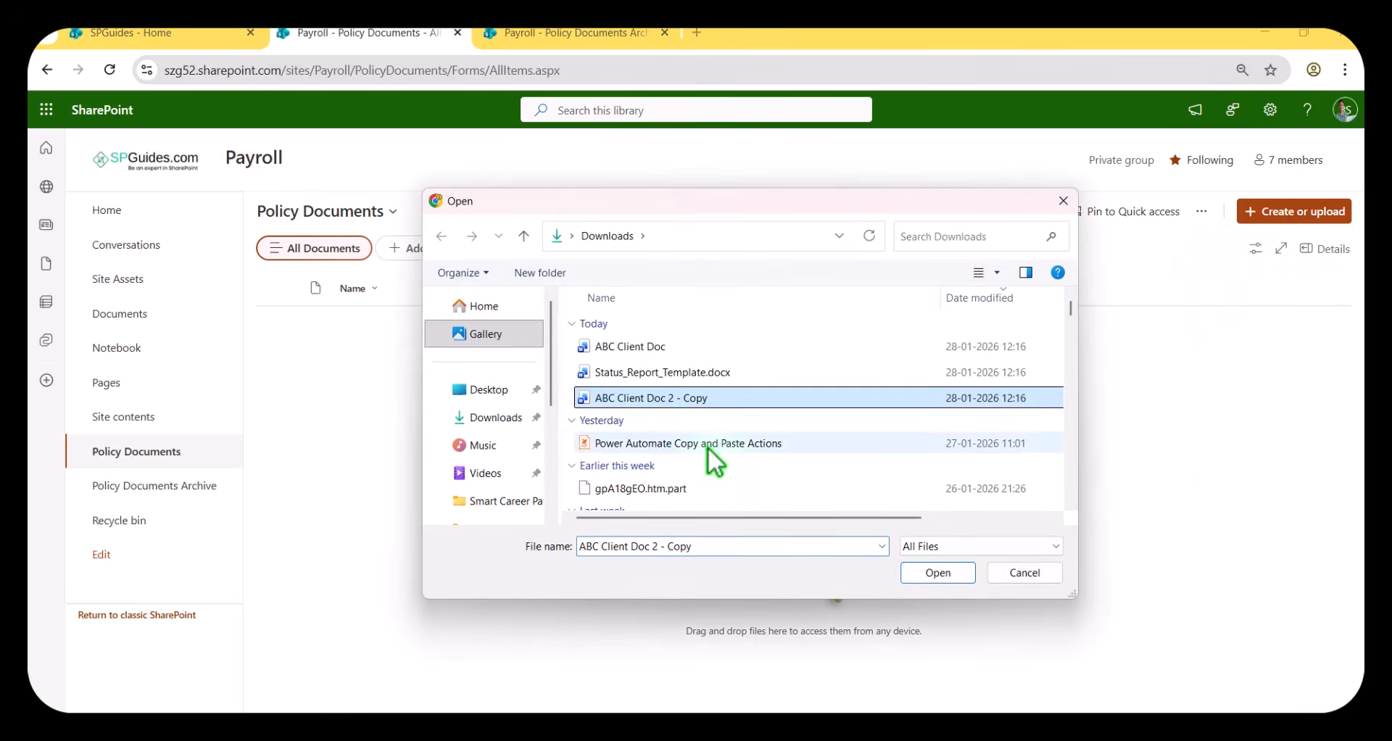
click(931, 574)
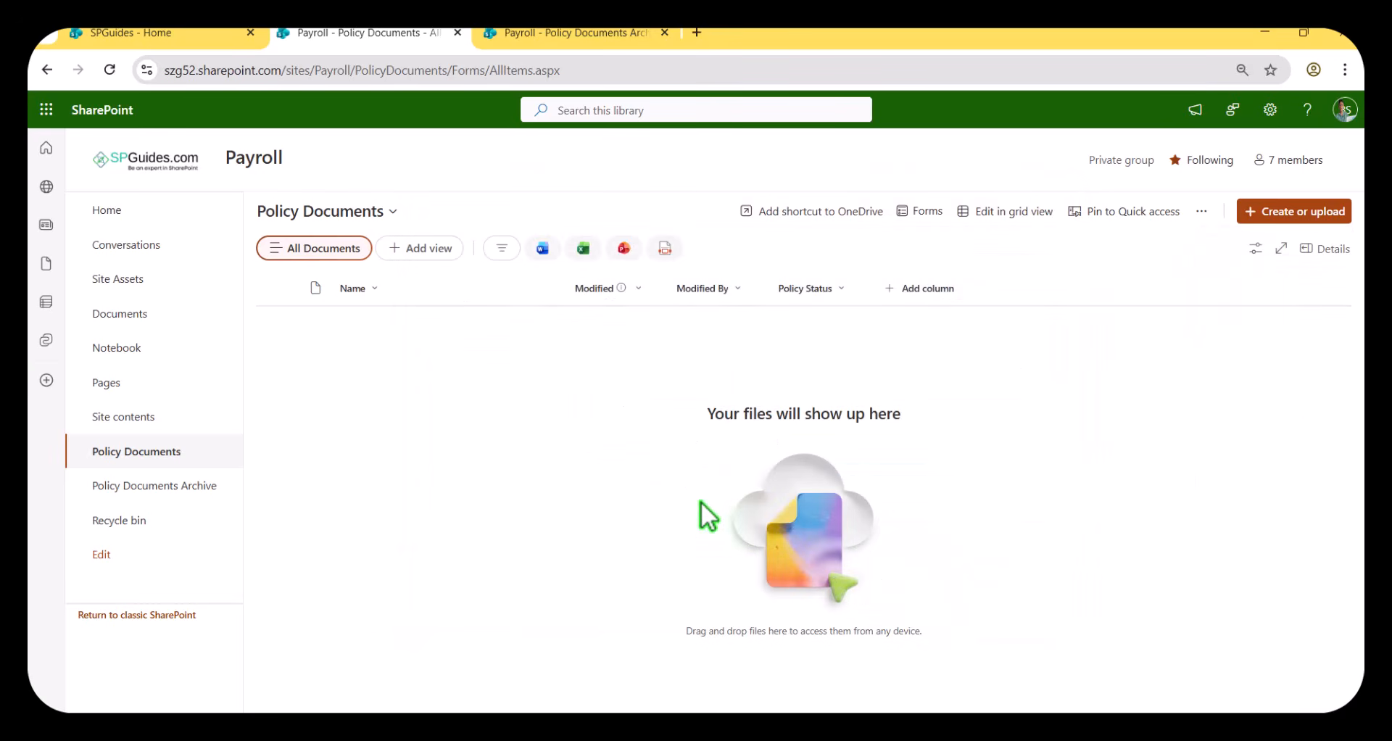
Run the Archive Document quick step on ABC Client Doc 2 - Copy.docx.
click(286, 324)
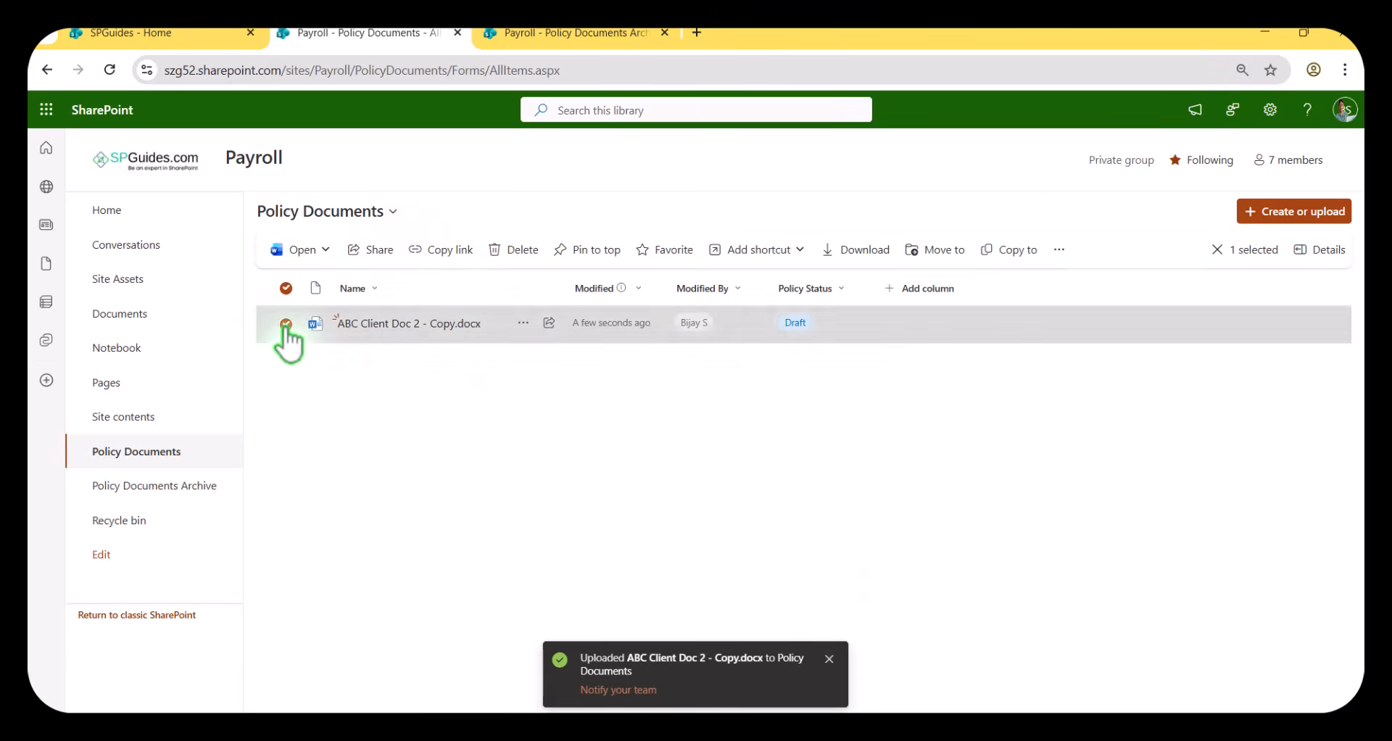
click(1061, 252)
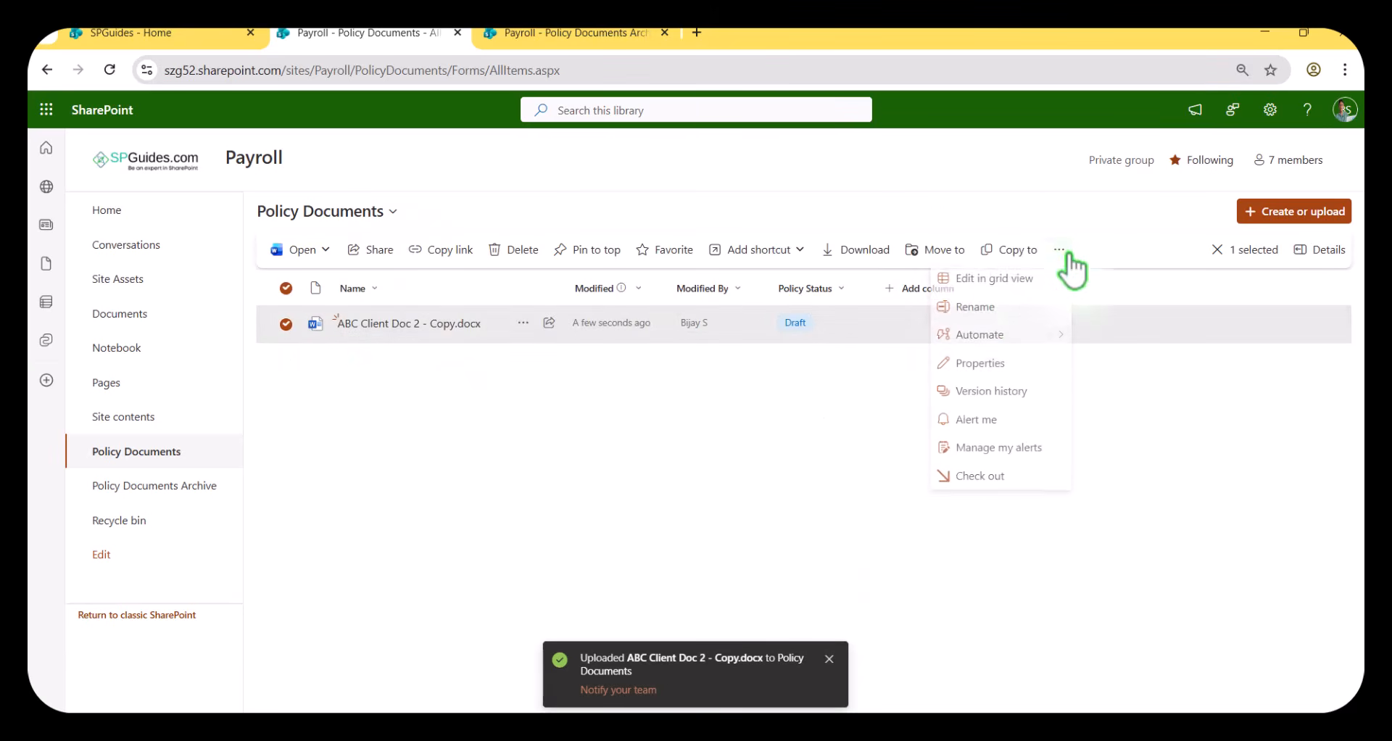
mouse_move(1003, 340)
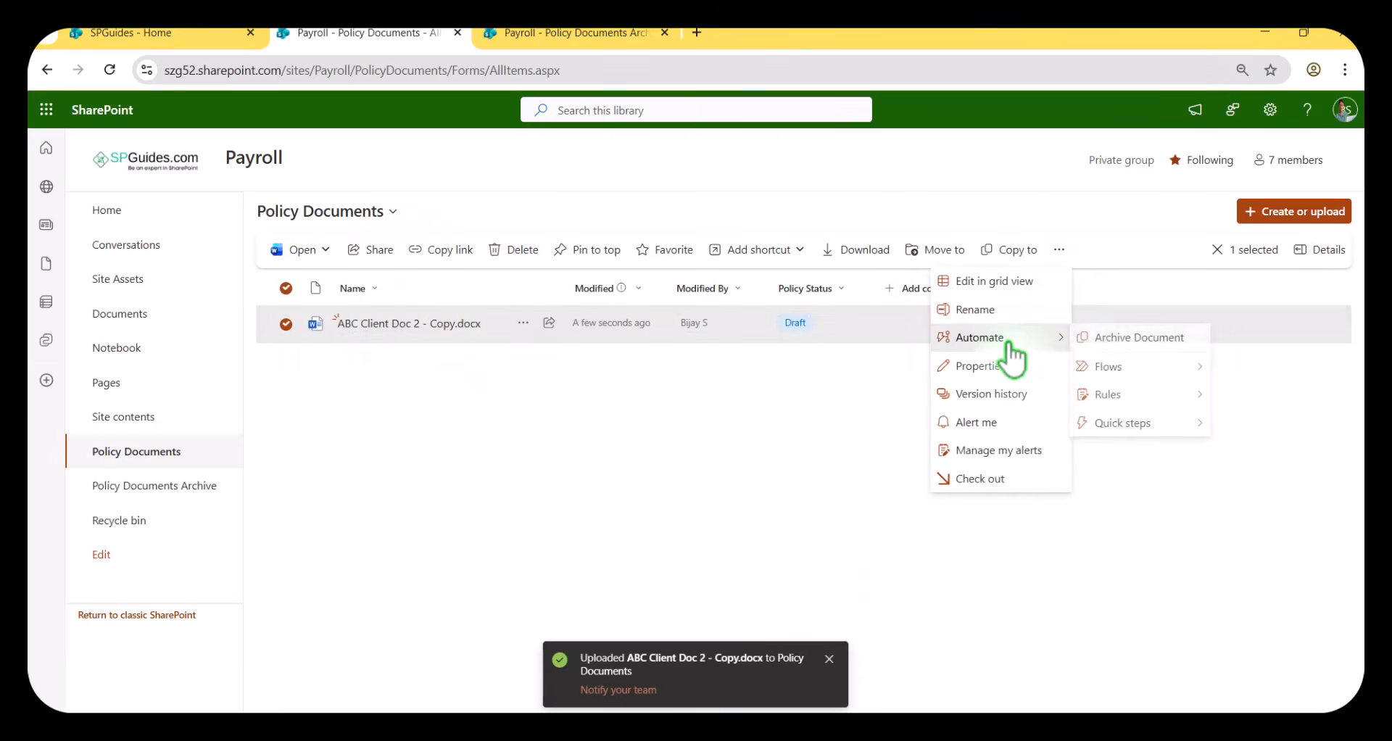
click(1121, 339)
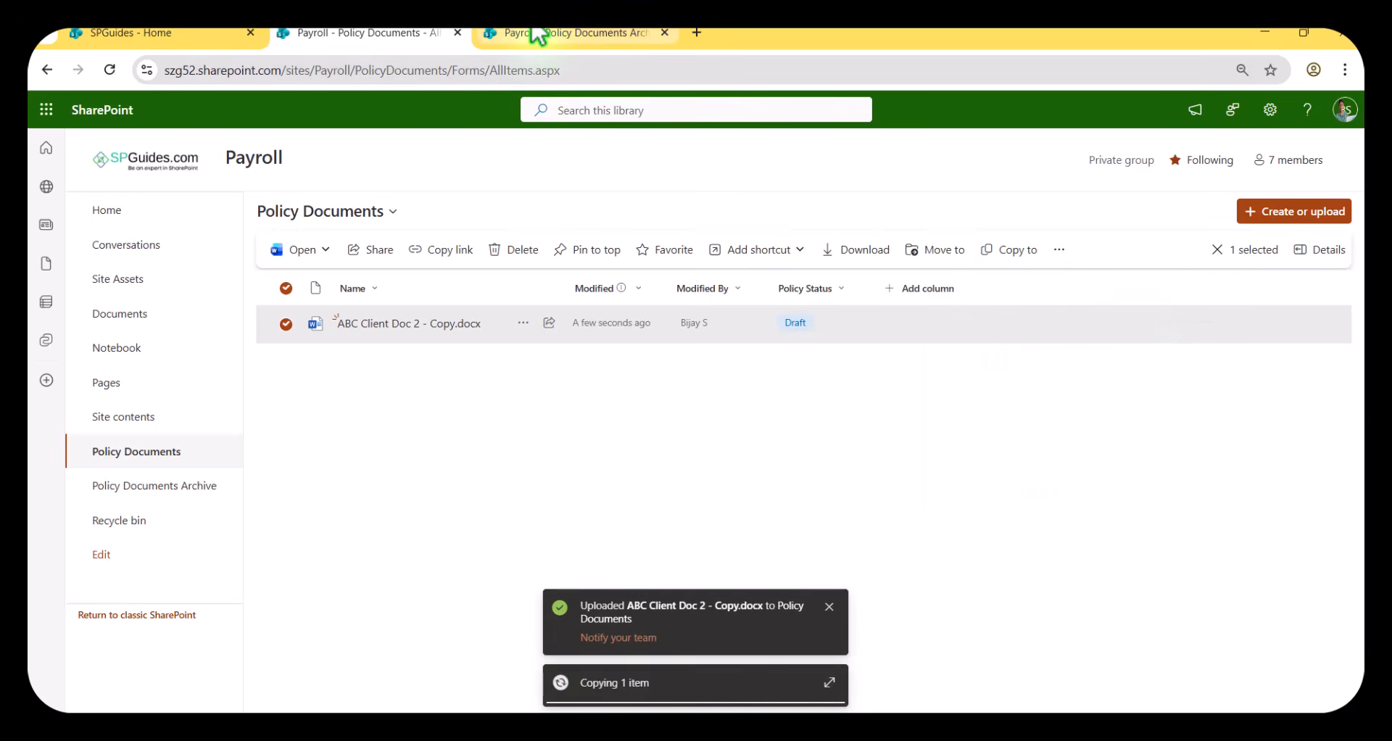
Refresh the Policy Documents Archive library to check for the copied document, and return to Policy Documents to check the original.
click(541, 32)
click(110, 69)
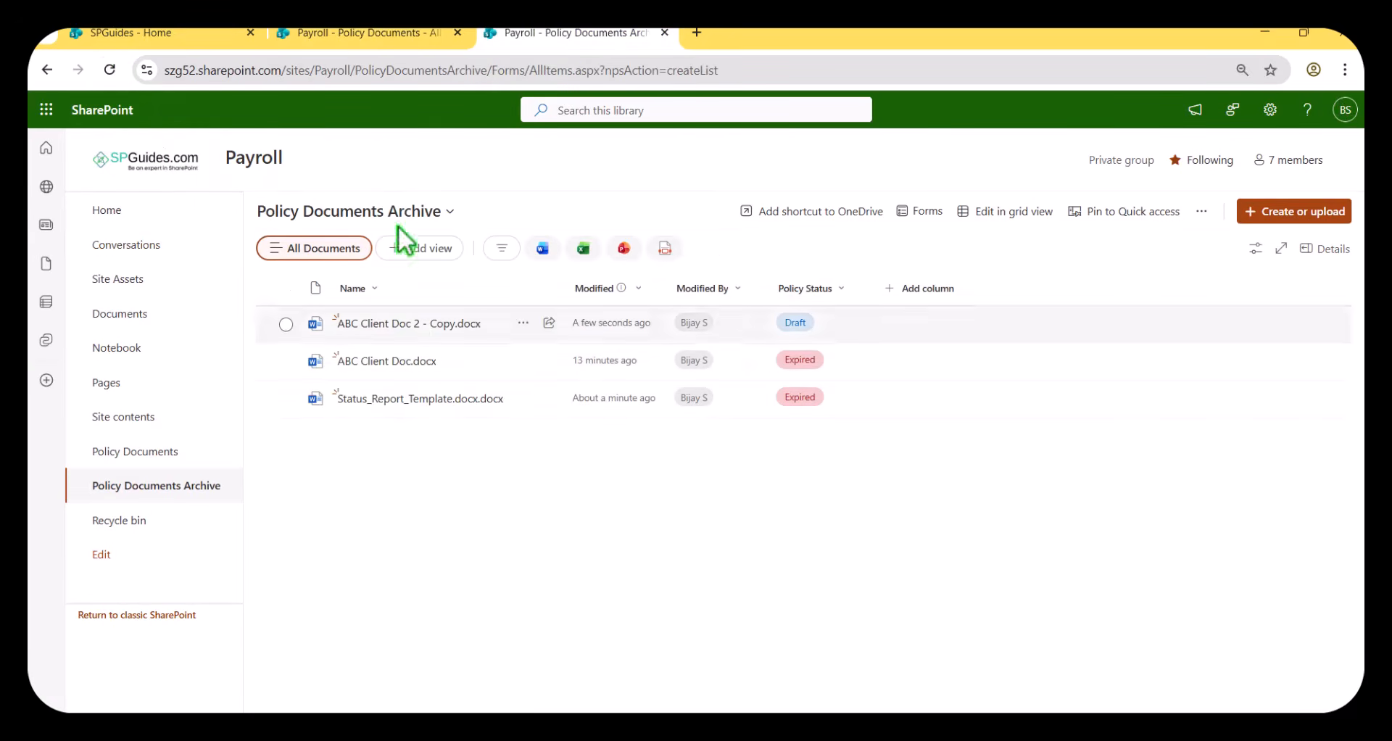
click(366, 34)
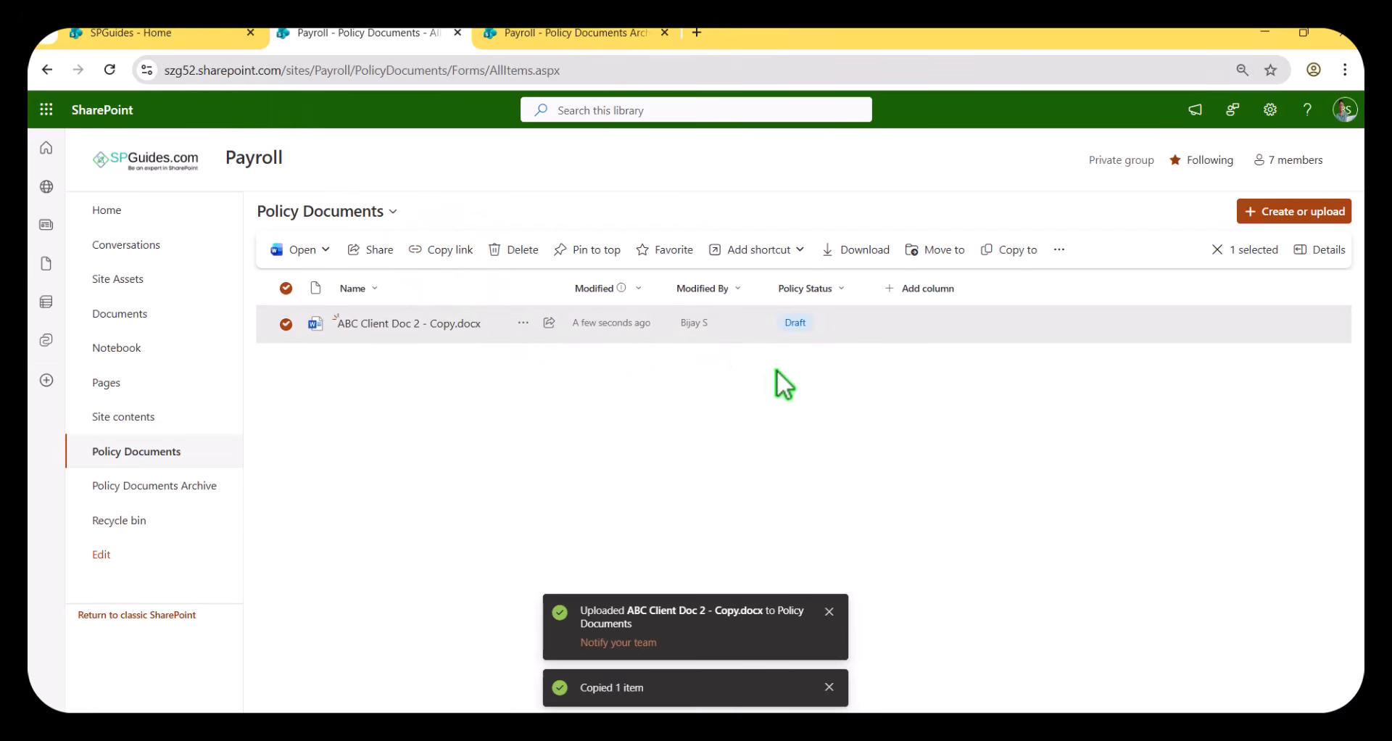
click(727, 366)
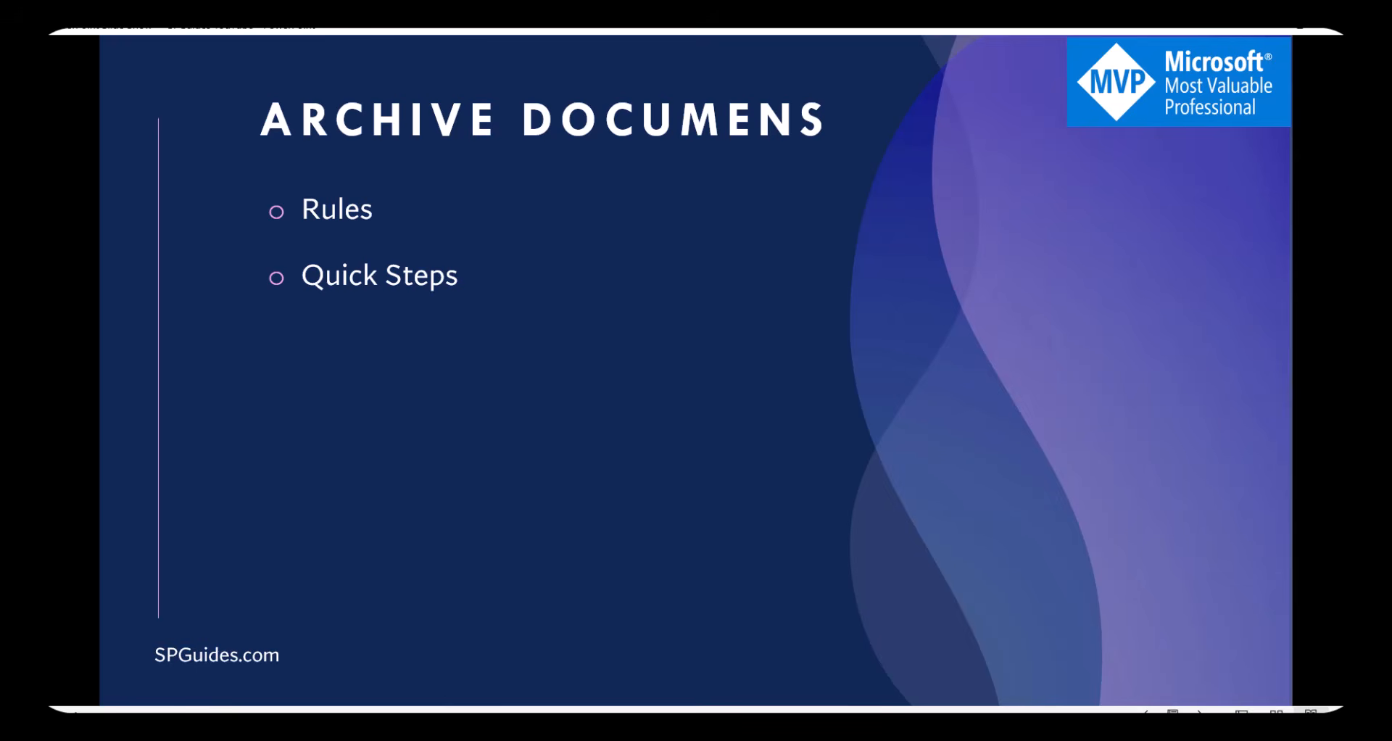
key(Right)
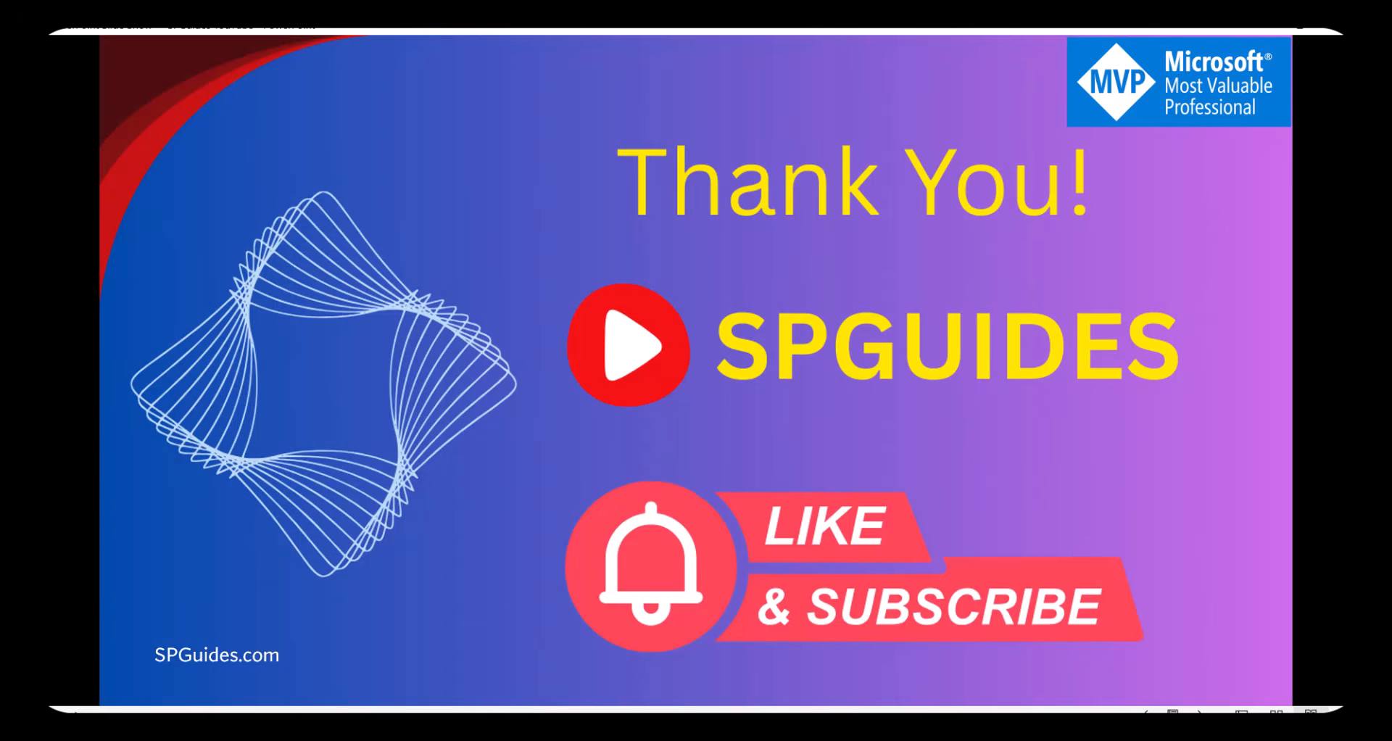